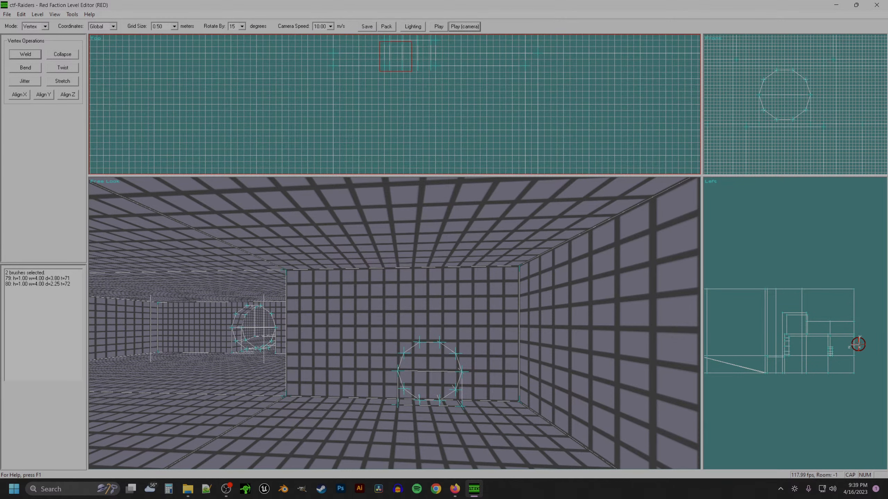
- Widen the round opening brushes in the end wall by moving their side vertices apart into a long rounded slot
key(m)
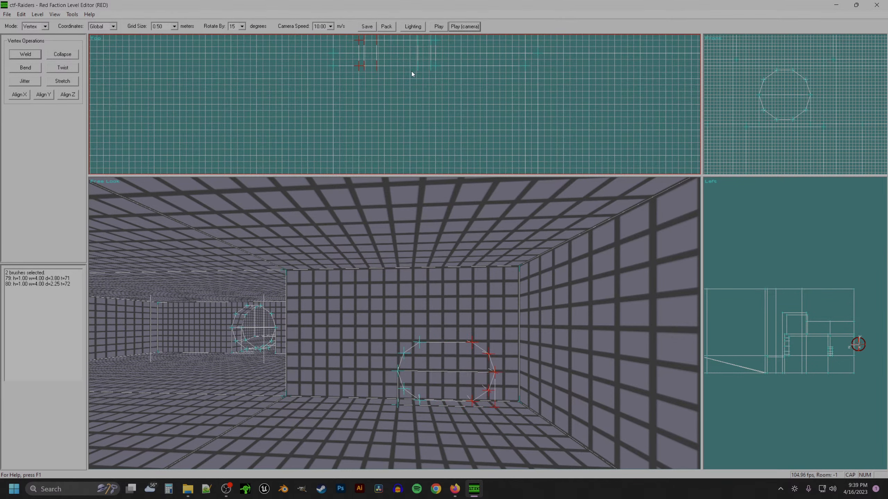
drag(412, 72, 514, 81)
drag(452, 82, 439, 81)
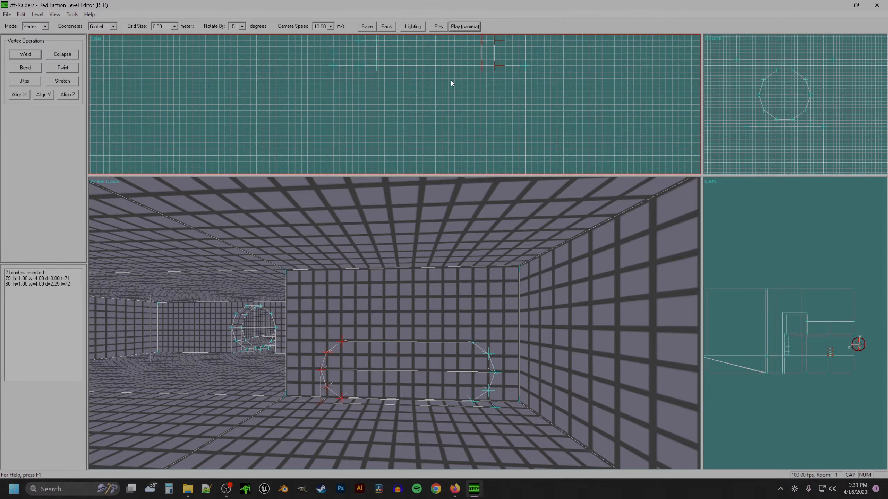
- Raise all vertices of the widened opening brushes higher on the wall and rebuild the level geometry
key(z)
drag(490, 49, 353, 88)
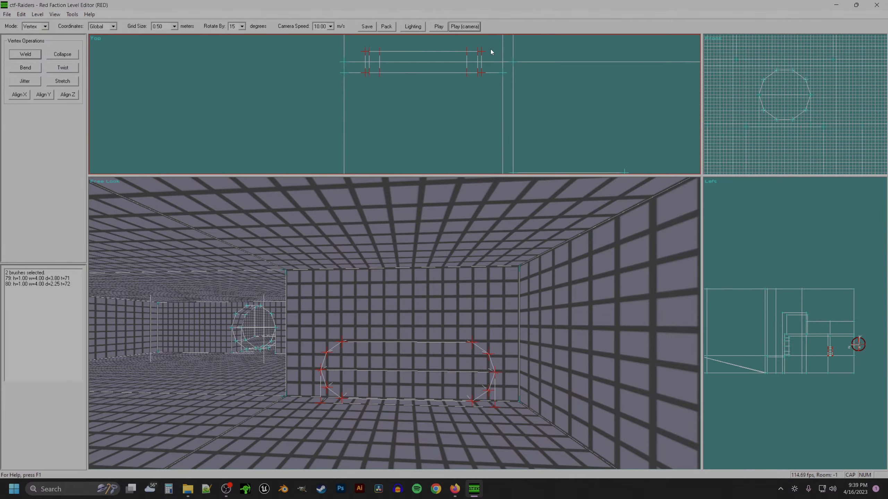
drag(811, 77, 811, 70)
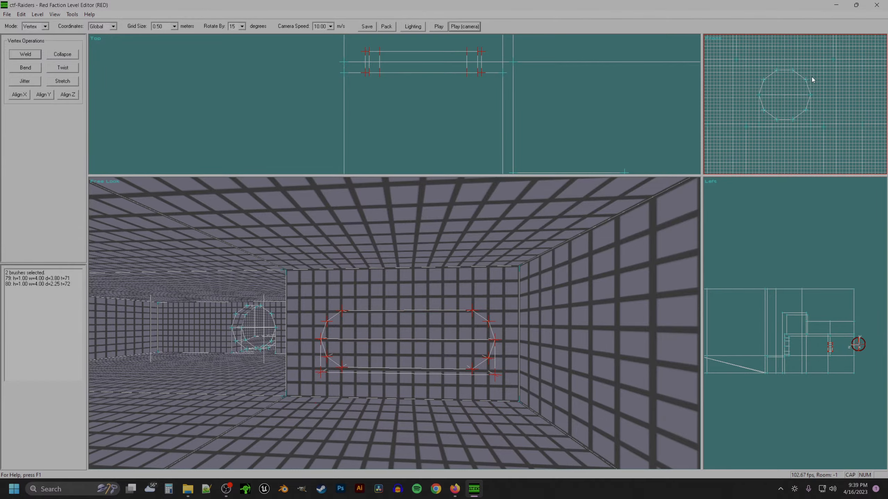
key(b)
key(1)
- Examine the rebuilt window opening and the neighbouring hall and arches from several camera positions
key(a)
key(KP_4)
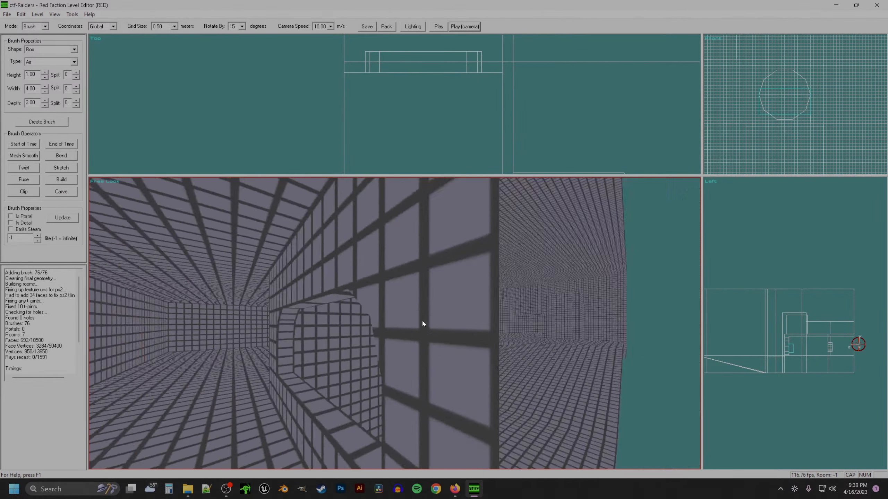
key(a)
key(KP_4)
key(z)
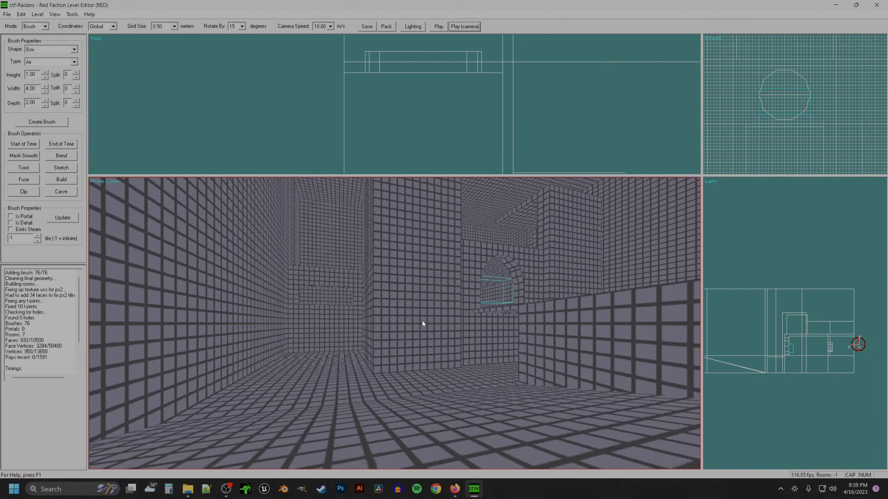
key(a)
key(KP_1)
key(KP_6)
key(a)
key(KP_4)
- Pull the outer row of the window brushes' vertices back to the wall face and rebuild the geometry
click(782, 127)
click(783, 126)
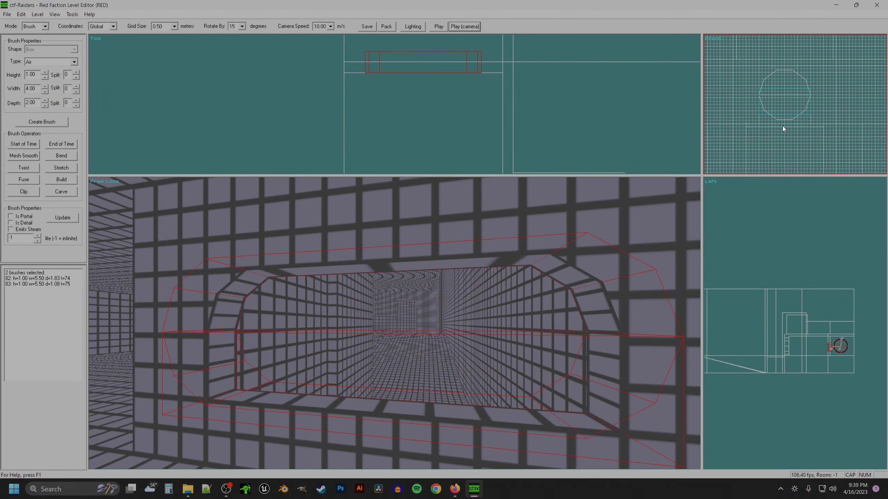
click(461, 95)
mouse_move(461, 95)
mouse_down()
mouse_move(489, 44)
mouse_move(338, 41)
mouse_move(338, 55)
mouse_up()
key(v)
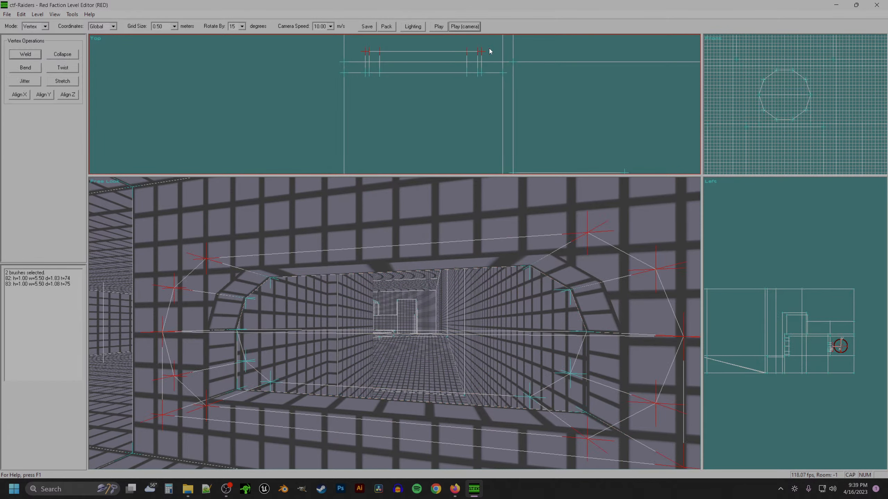
key(KP_2)
key(ctrl+b)
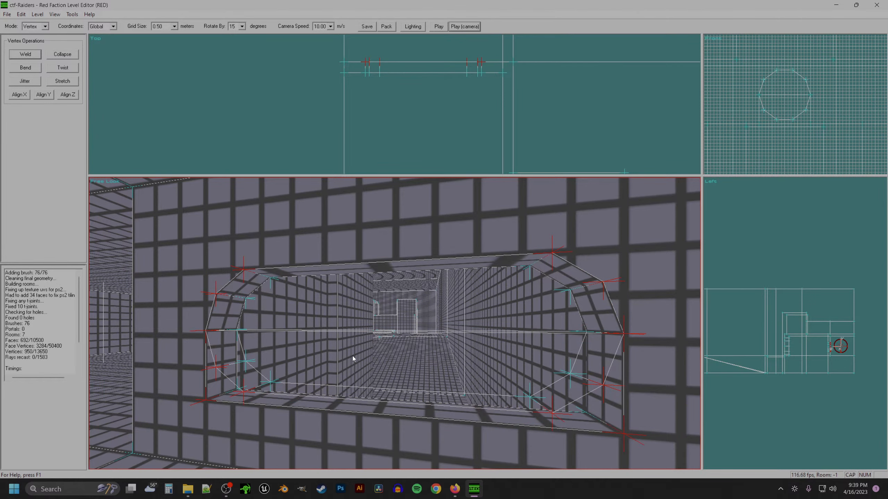
- Save the level and play-test it from the camera position
key(b)
click(372, 27)
click(463, 27)
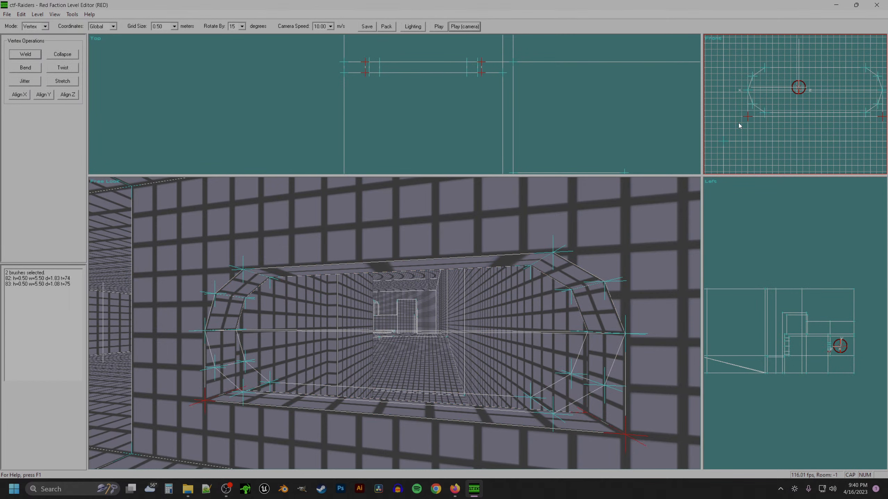
- Reduce the grid size to 0.03125 m and raise the window's lower corner vertices level with its bottom edge
key(bracketleft)
key(bracketleft)
drag(738, 123, 738, 119)
key(bracketleft)
key(bracketleft)
scroll(738, 123, down, 1)
- Select both window brushes, lower them by two grid steps, and rebuild the level geometry
key(b)
drag(741, 70, 883, 120)
key(ctrl+b)
key(Down)
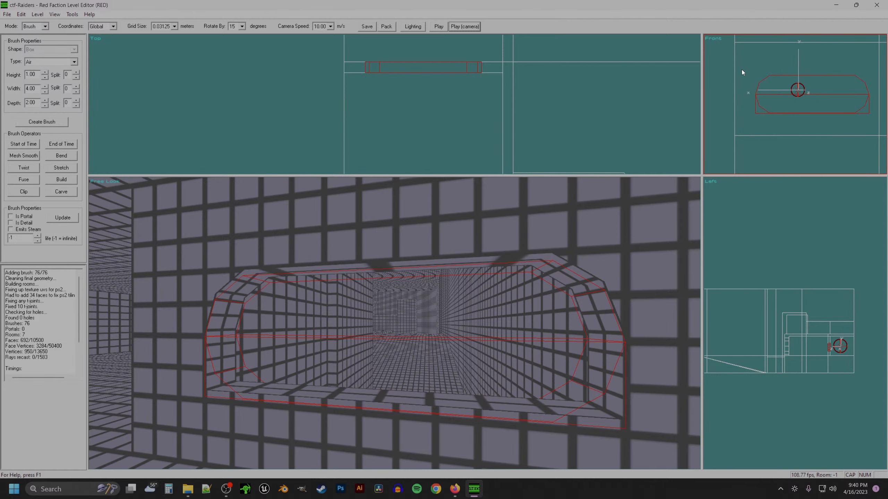
key(Down)
key(ctrl+b)
key(z)
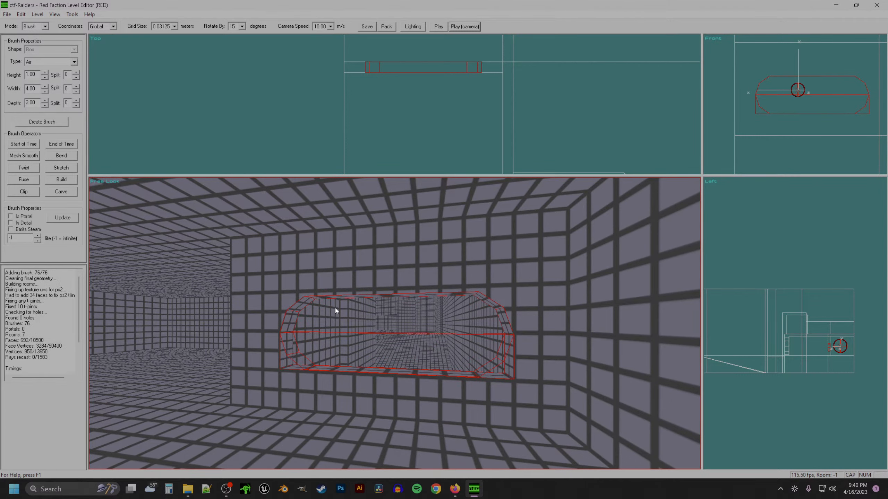
- Play-test the level, checking the view through the wide window and walking towards the arched doorway
key(a)
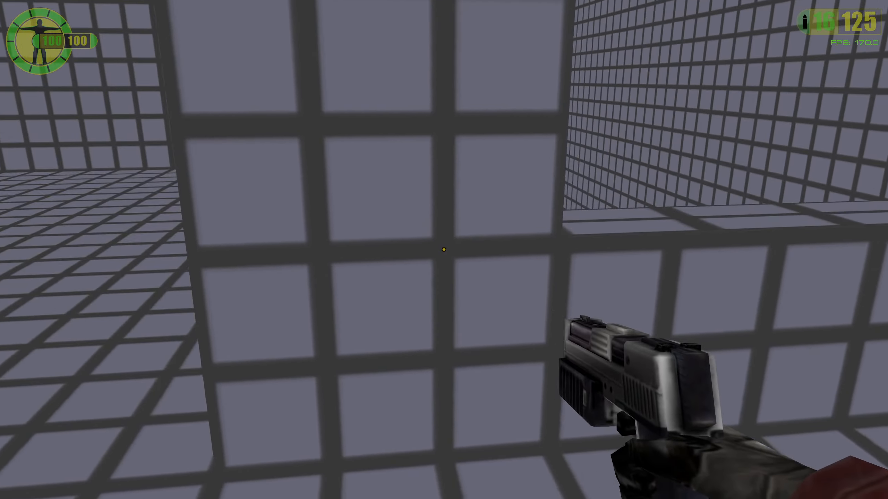
key(s)
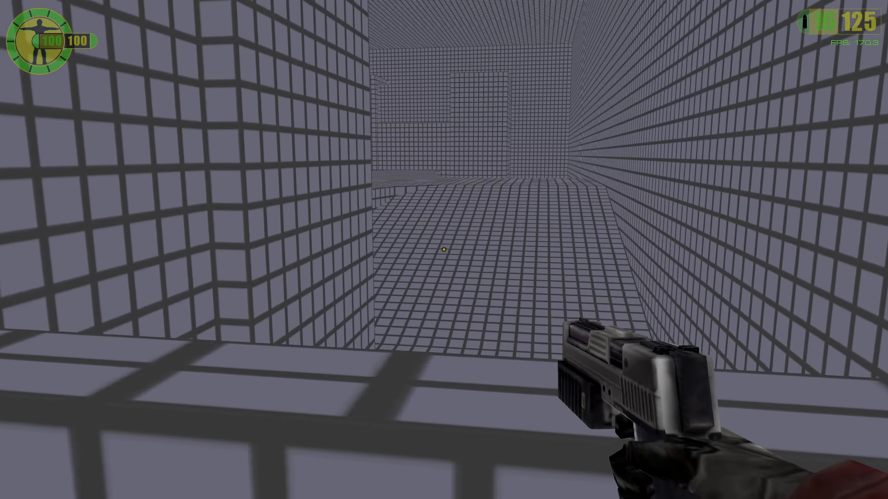
key(a)
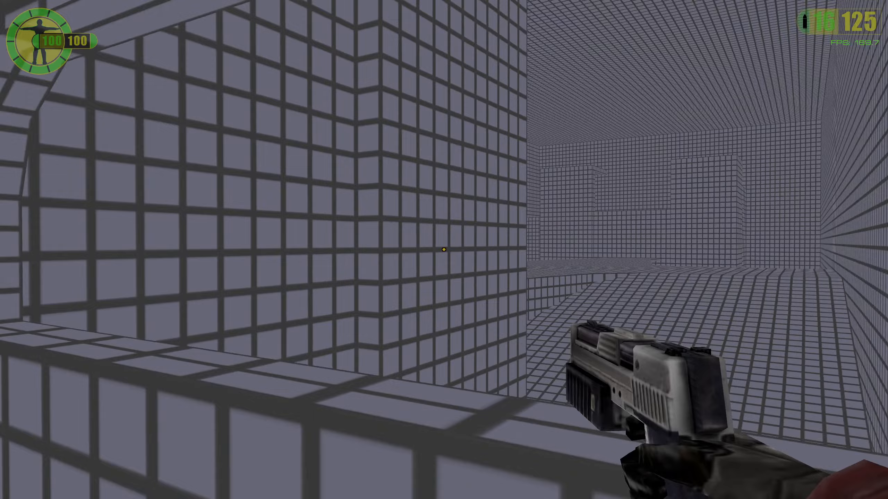
key(a)
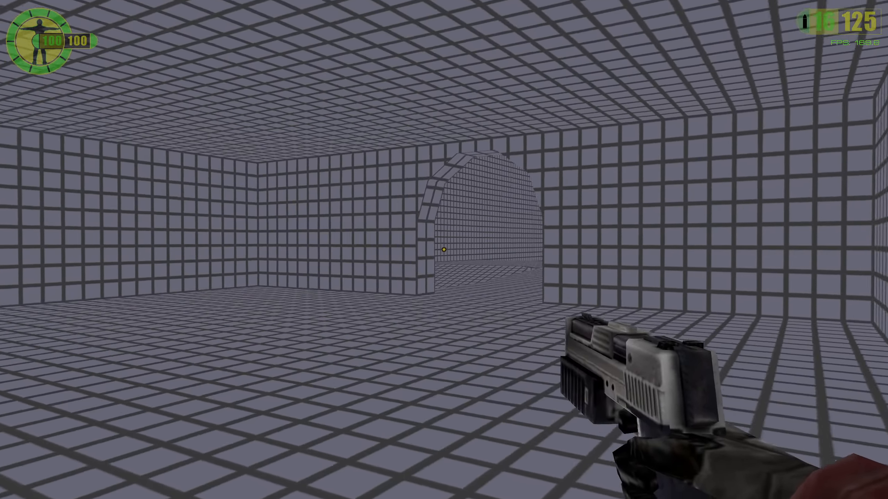
key(w)
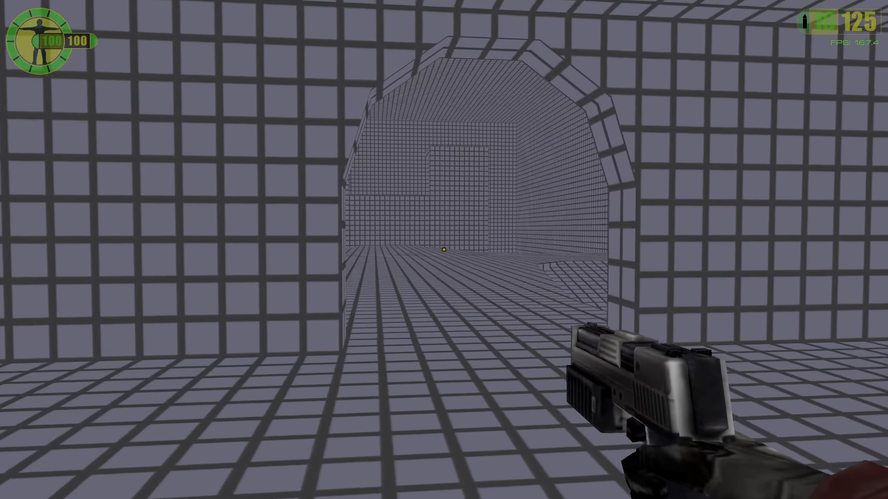
key(w)
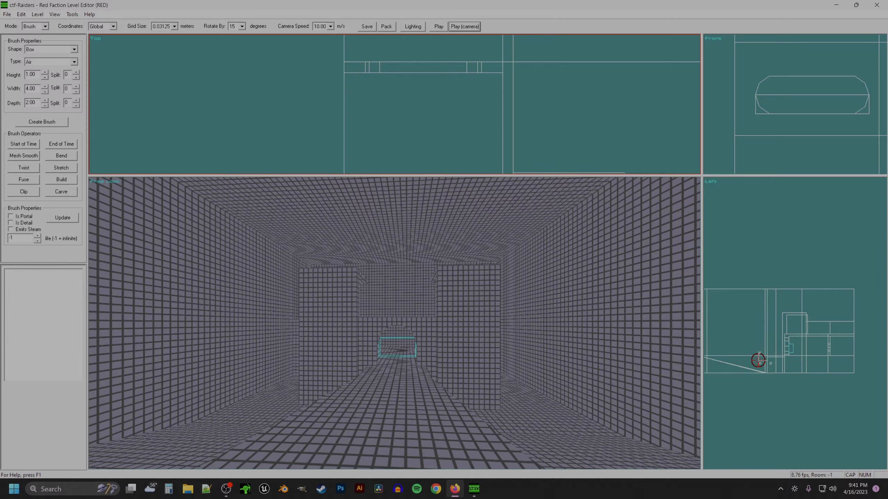
click(419, 389)
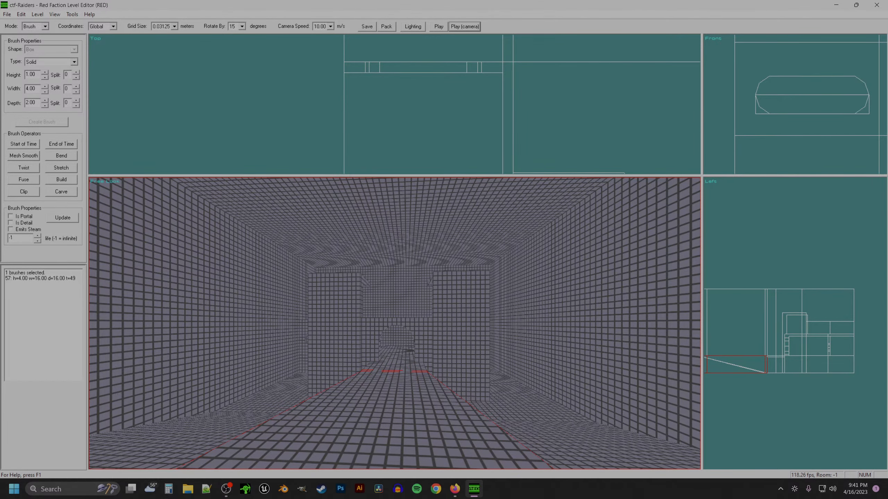
key(alt+Tab)
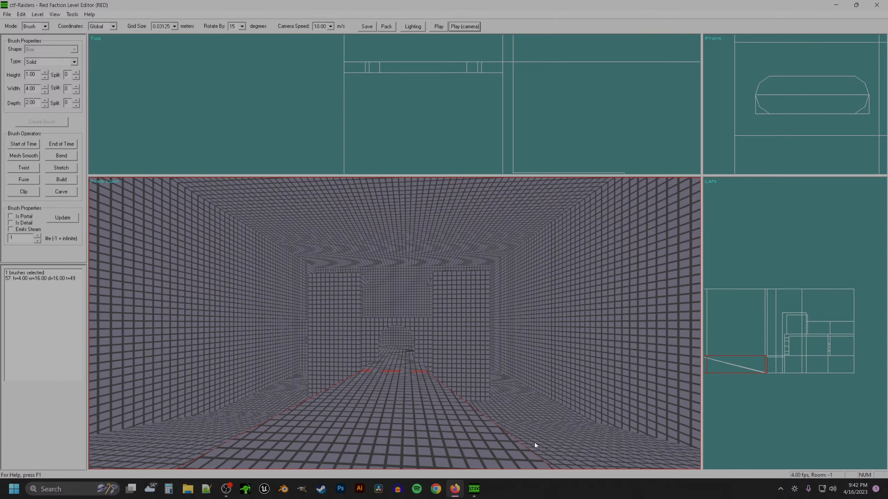
- Move the vertices along the outer edge of the large room's pillar slightly inward
click(533, 442)
key(a)
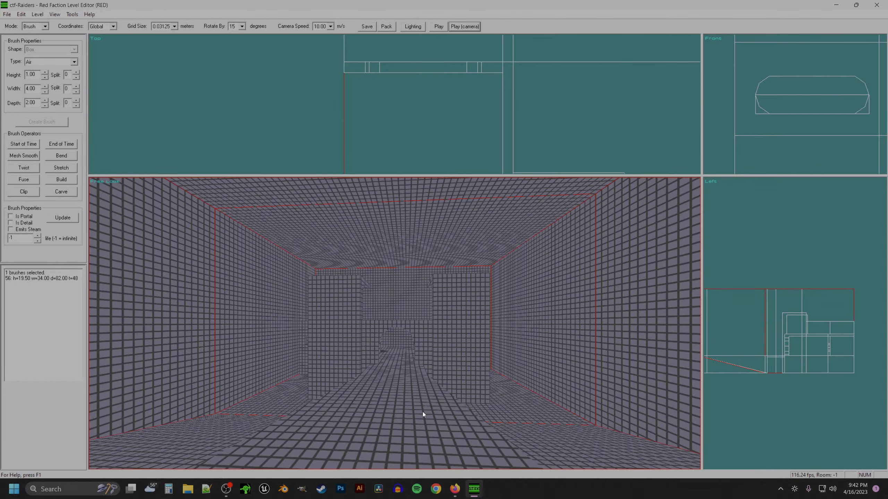
key(KP_3)
key(KP_4)
key(a)
key(KP_3)
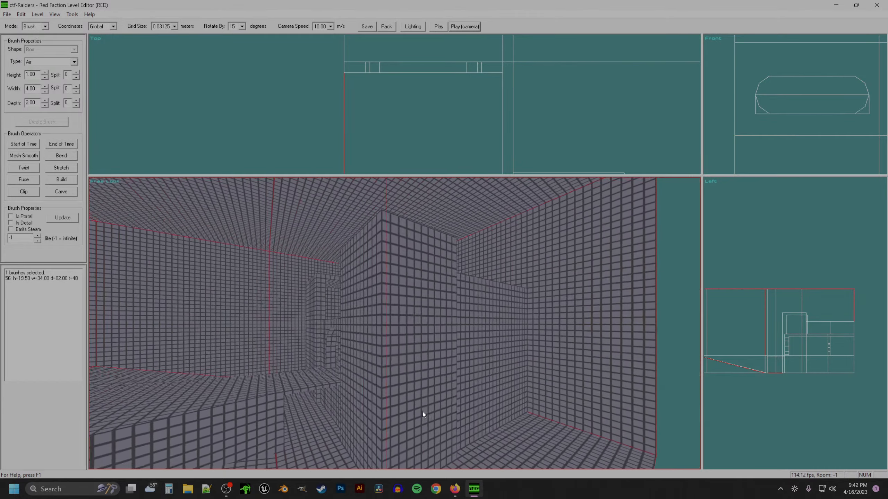
key(KP_1)
key(KP_6)
key(z)
key(KP_3)
key(KP_4)
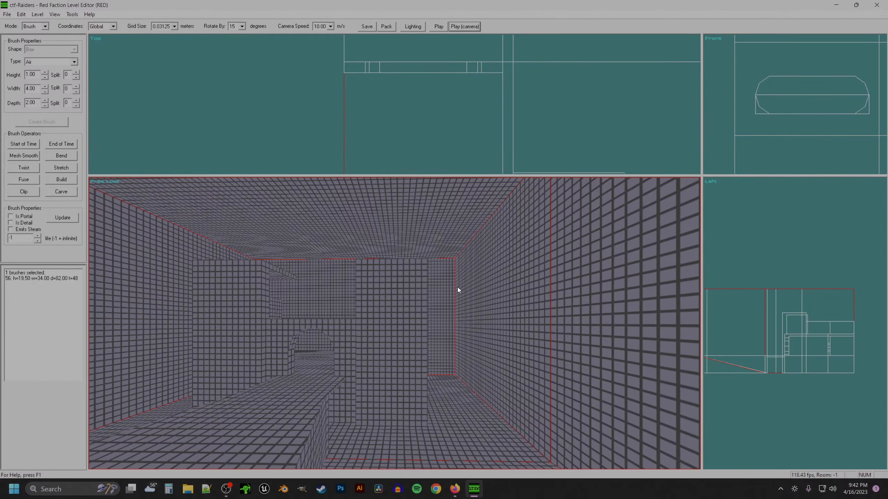
key(z)
key(v)
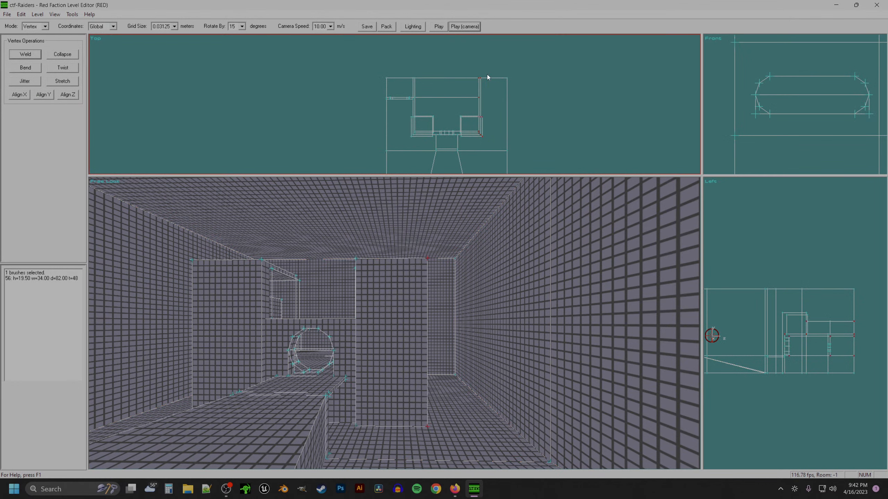
click(488, 76)
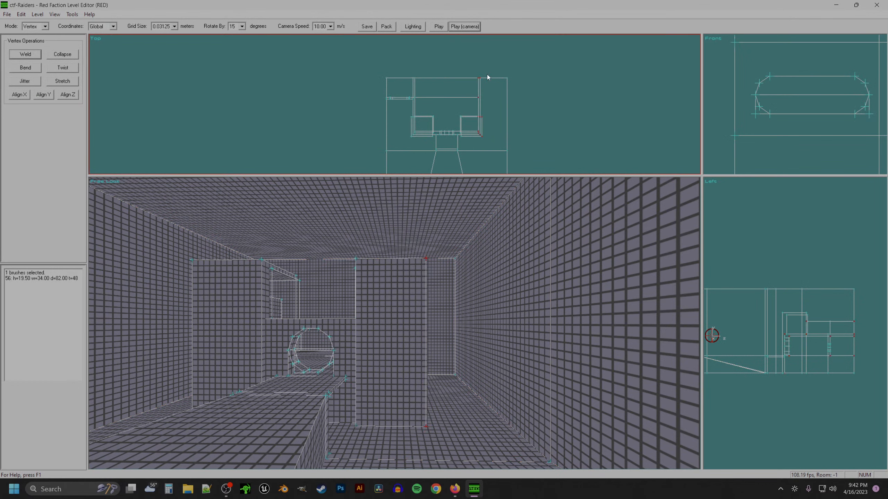
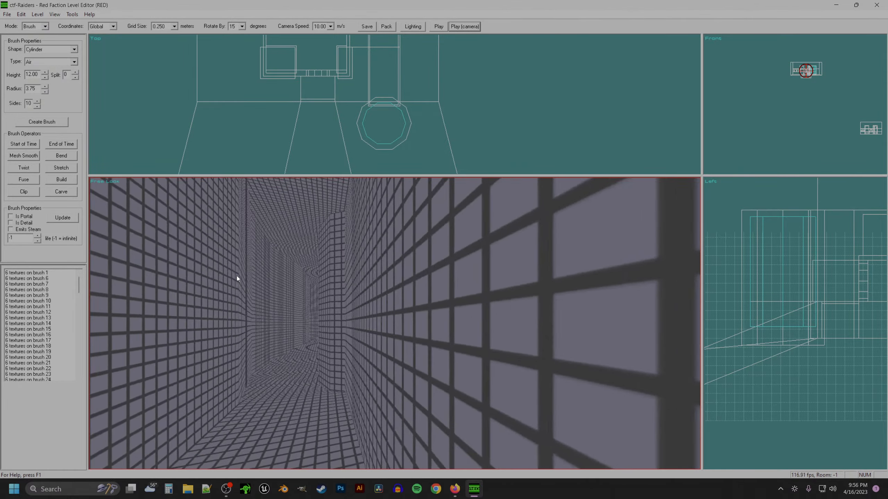
- Extend the end of the corridor brush further into the cylindrical shaft by moving its end vertices
key(KP_4)
scroll(394, 75, up, 5)
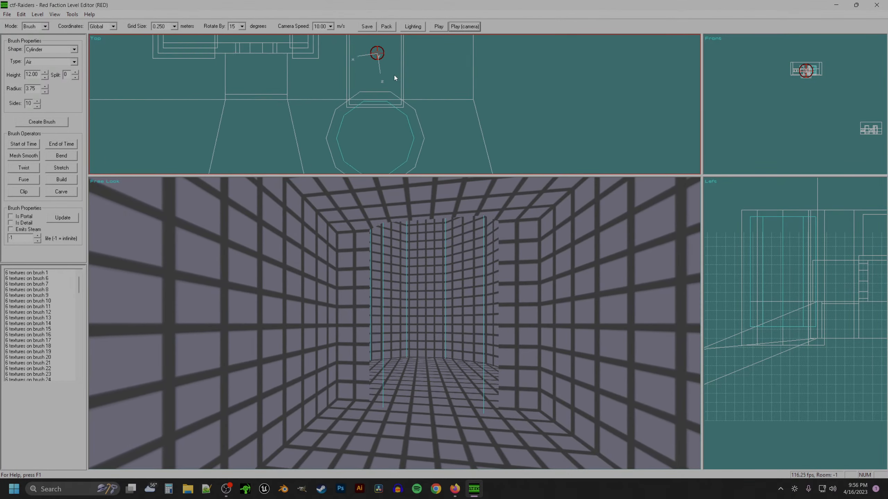
key(v)
drag(414, 103, 274, 112)
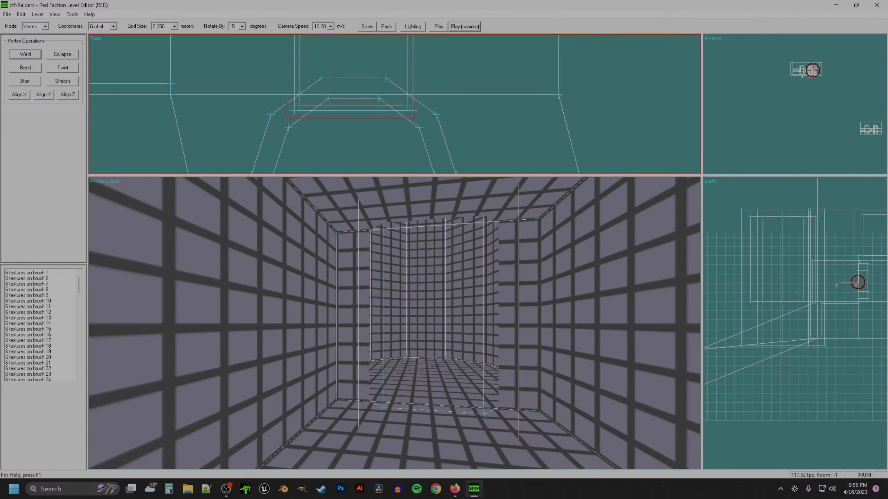
drag(414, 105, 414, 120)
key(b)
scroll(414, 105, down, 5)
- Examine the rooms, arched opening, corridor and cylindrical corner section from several camera positions
click(440, 352)
key(a)
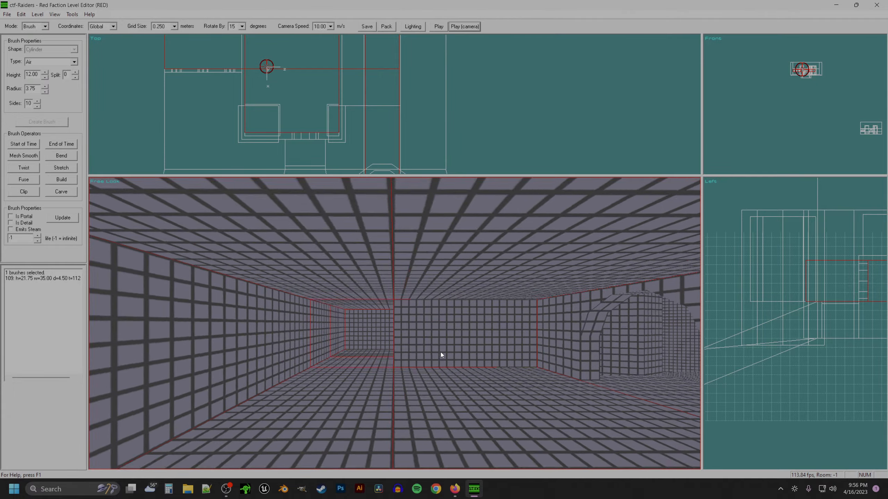
key(a)
key(KP_6)
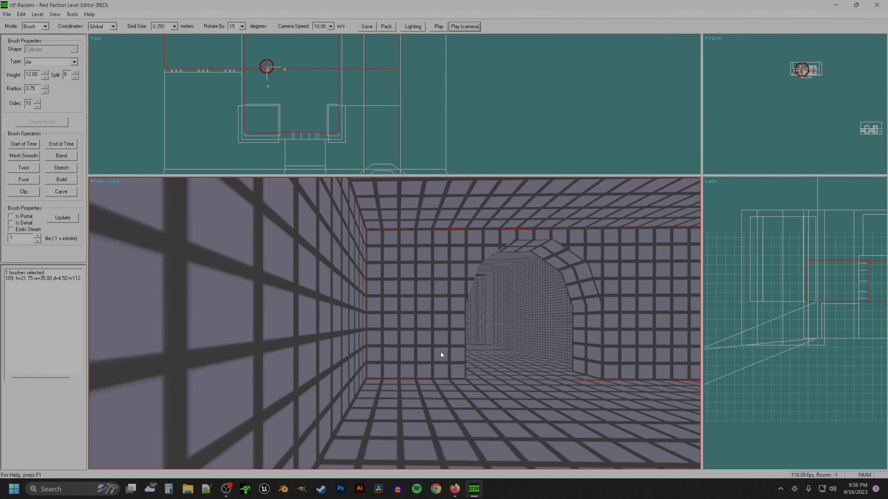
key(KP_6)
key(z)
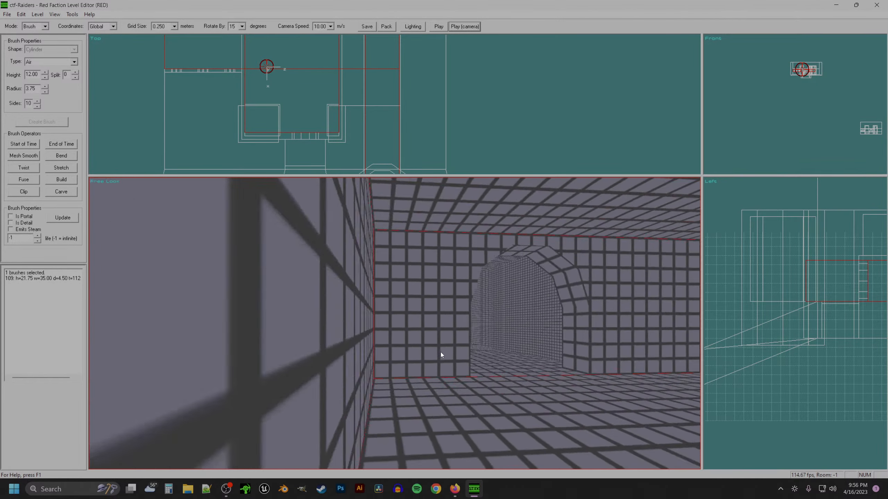
key(KP_6)
key(KP_6)
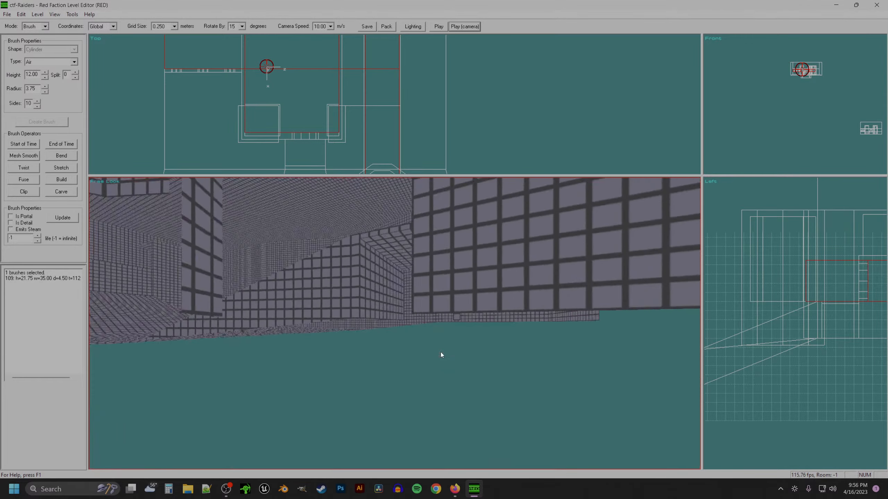
key(a)
key(a)
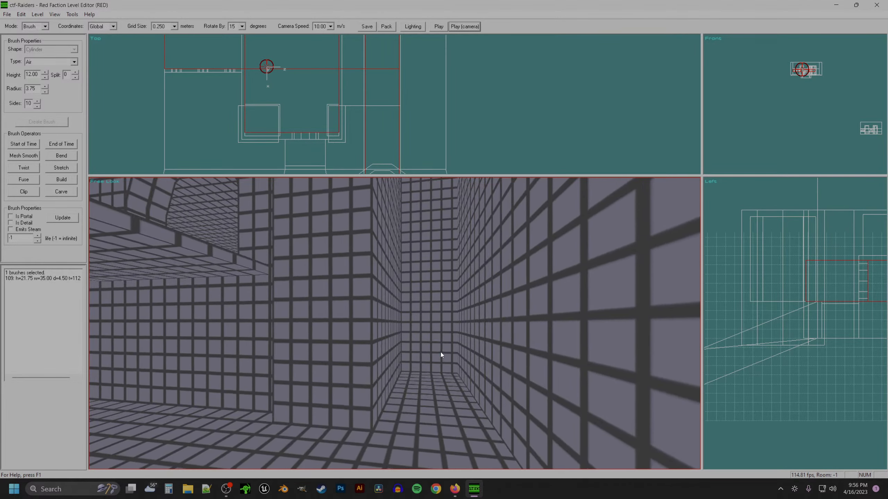
key(a)
key(KP_4)
key(KP_4)
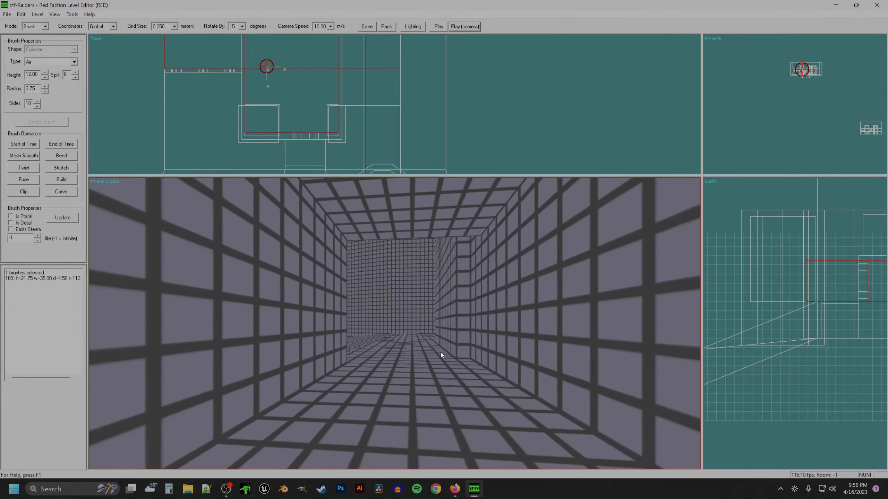
key(a)
key(KP_3)
key(a)
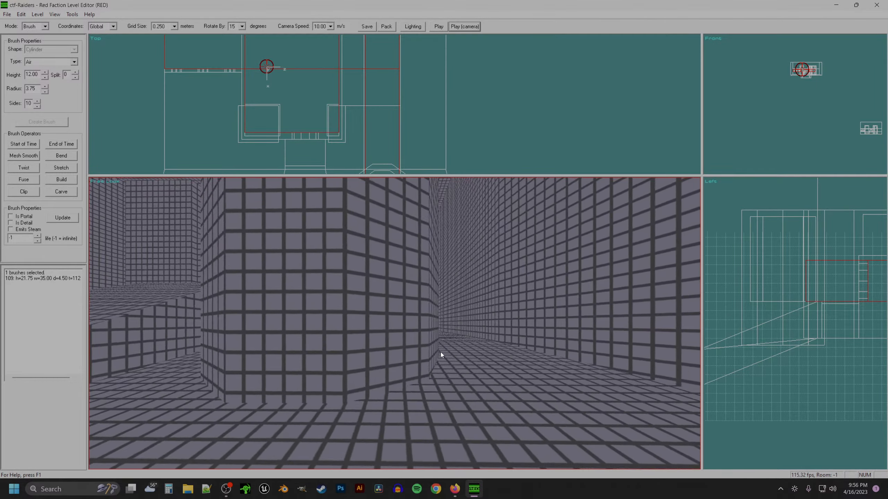
- Examine the large room's corner pillars, side walls, raised ledge and small arched windows from several camera positions
key(KP_4)
key(KP_4)
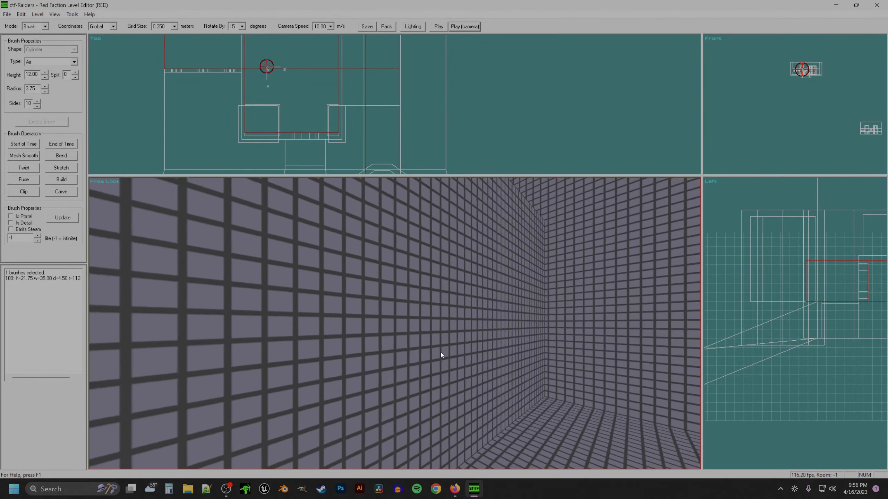
key(KP_6)
key(z)
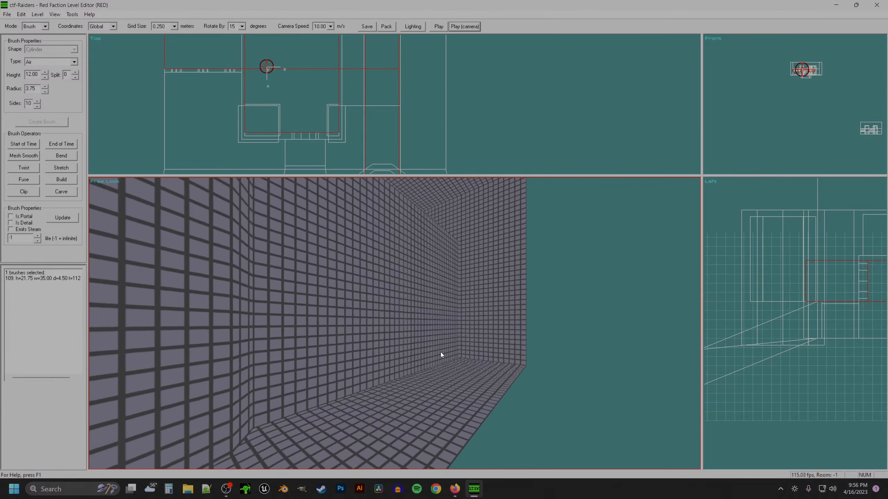
key(KP_4)
key(z)
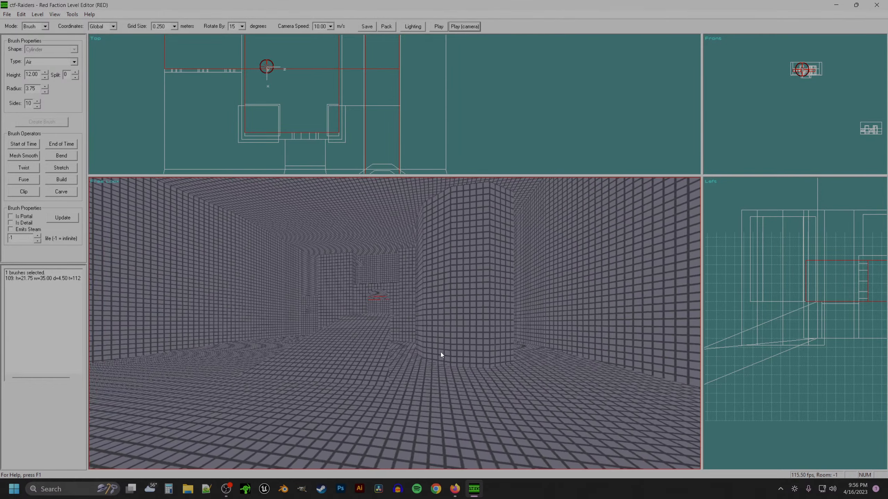
key(KP_1)
key(KP_1)
key(a)
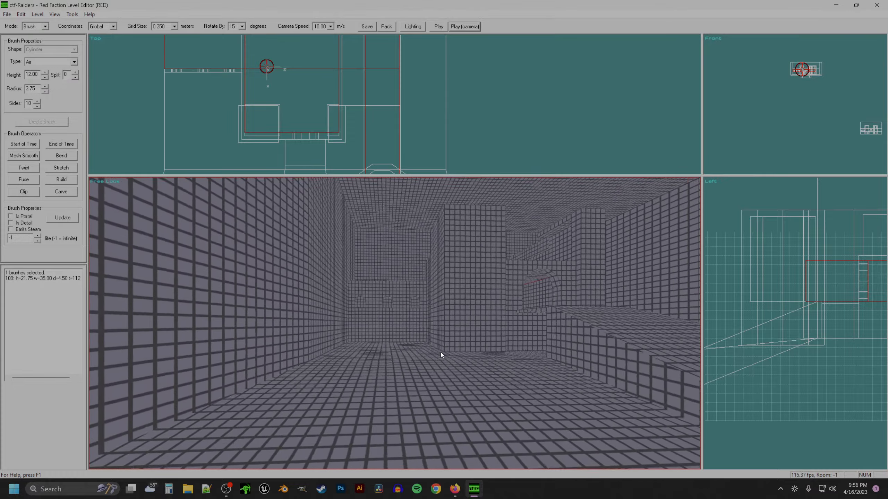
key(z)
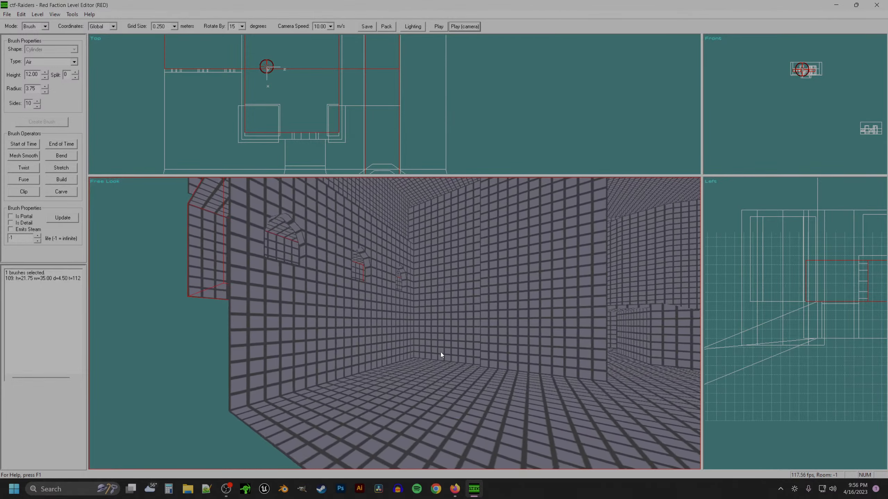
key(a)
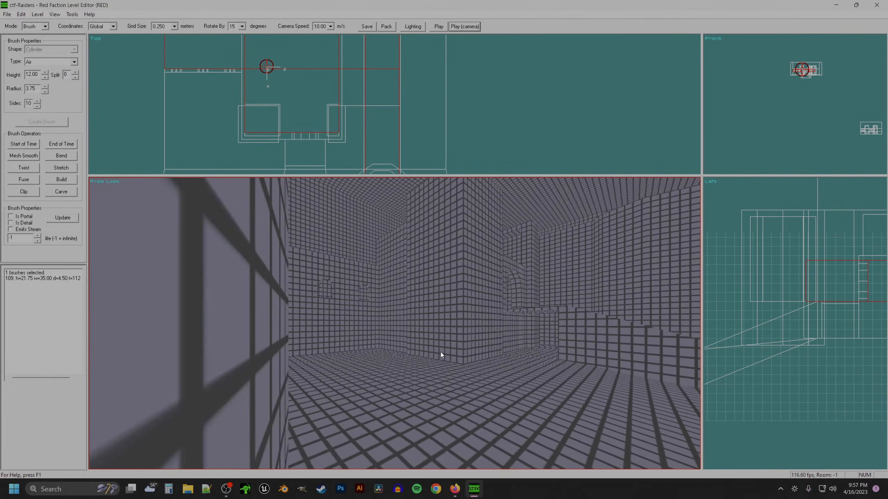
key(alt+Tab)
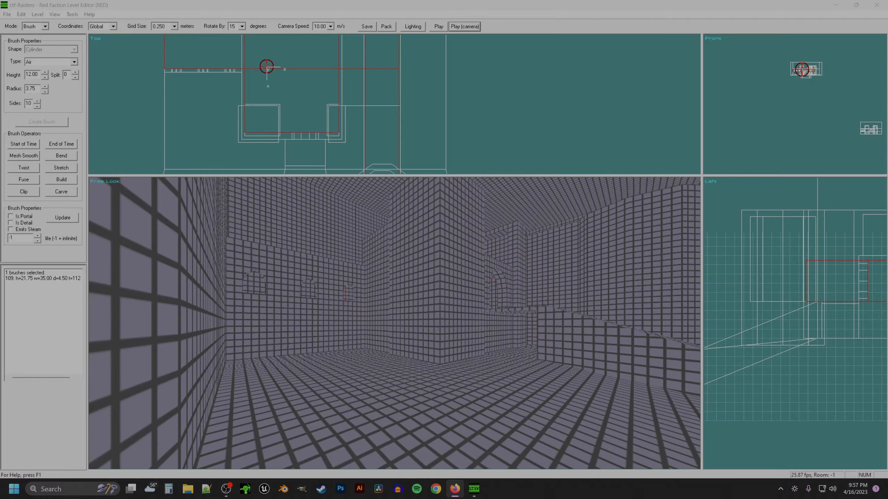
- Select the solid rectangular corner pillar and examine it from along its sides and from the far end of the room
click(448, 260)
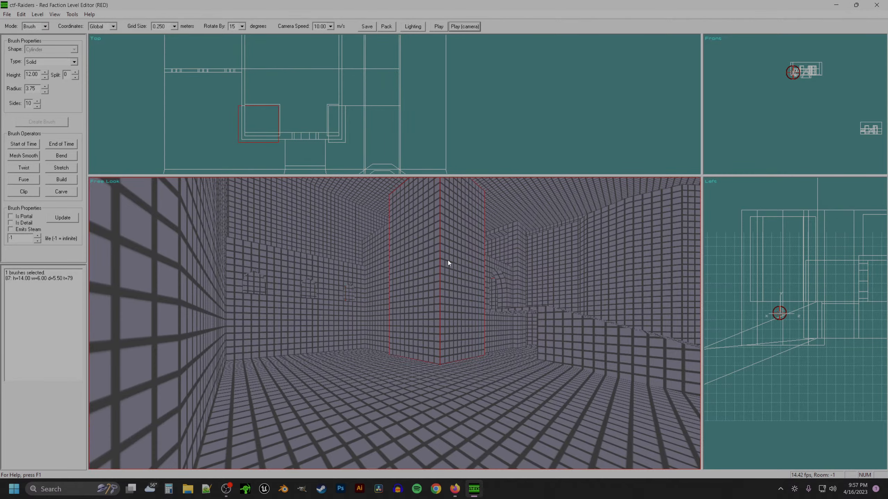
key(z)
key(KP_4)
key(a)
key(KP_4)
key(KP_3)
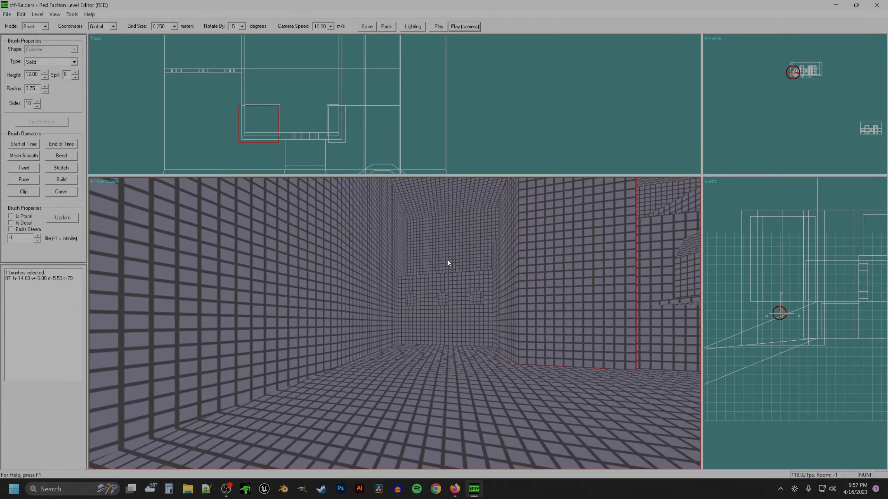
key(KP_3)
key(KP_6)
key(z)
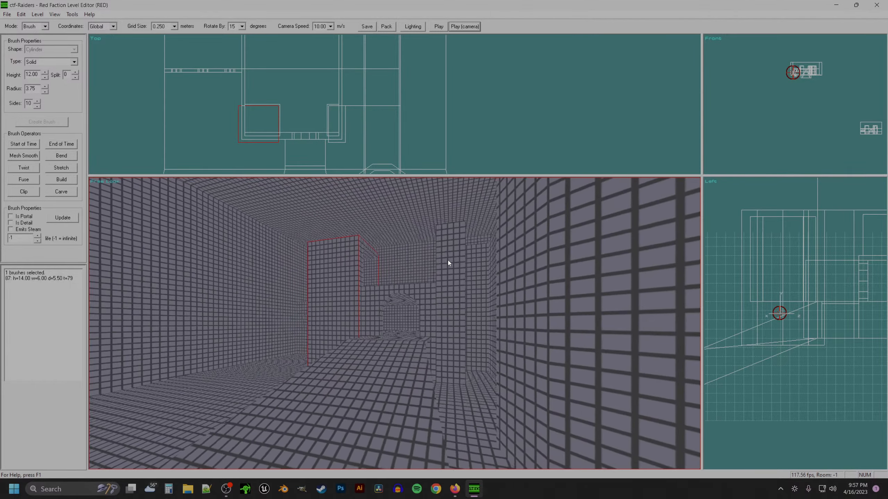
key(KP_Subtract)
key(KP_Add)
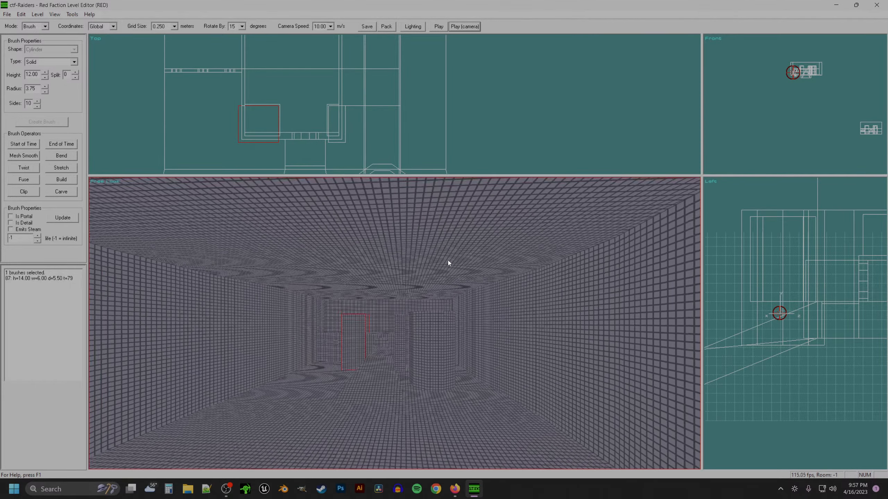
key(KP_1)
key(a)
key(a)
key(KP_6)
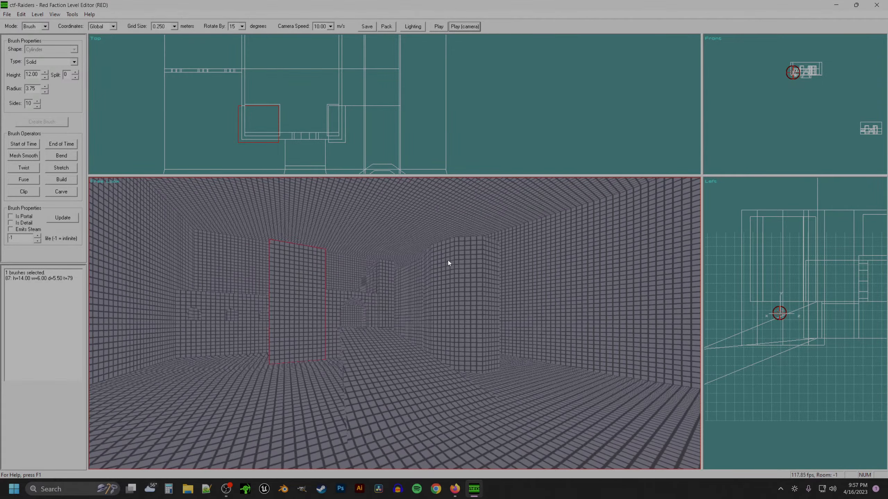
- Start a new box brush at the cylindrical shaft and set its width to 1.00 m
key(a)
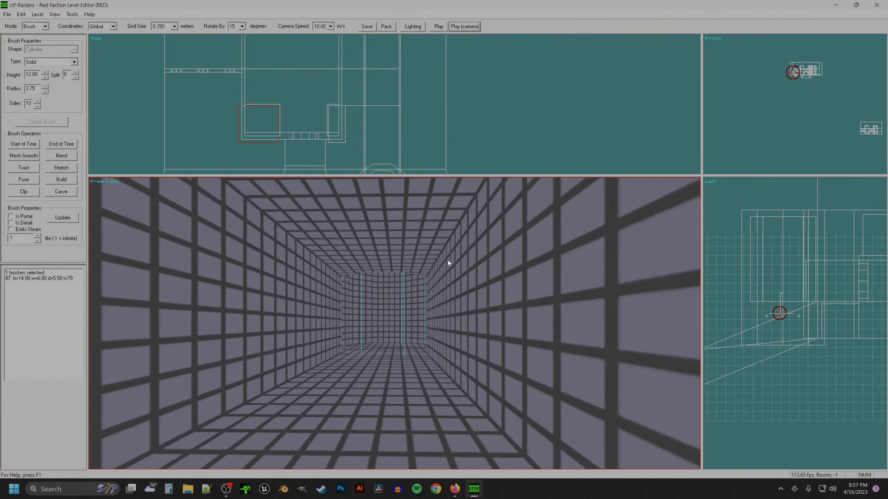
key(a)
key(z)
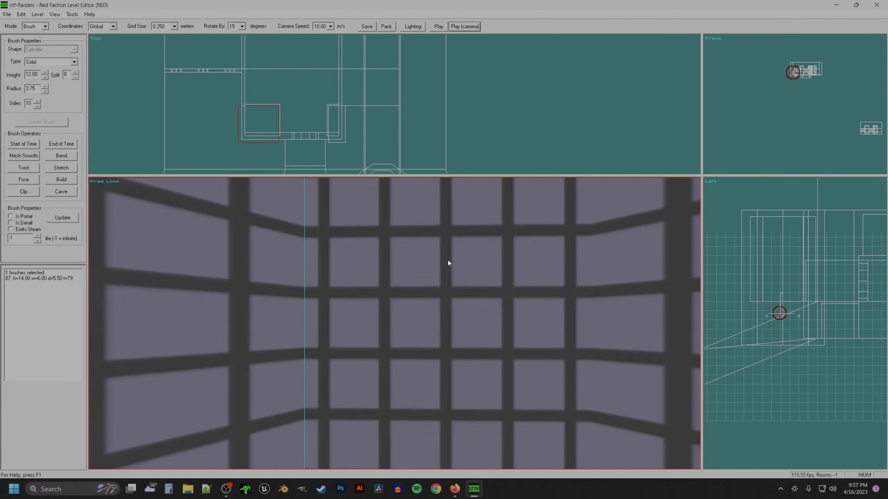
key(z)
key(a)
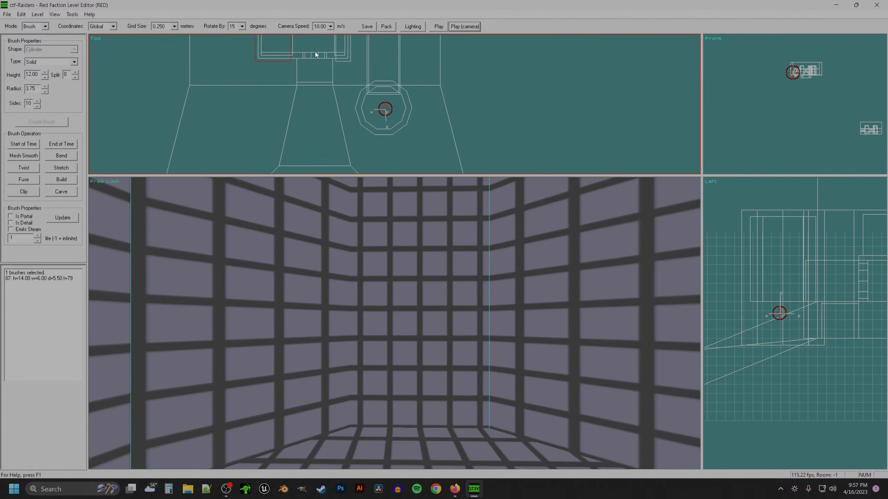
key(a)
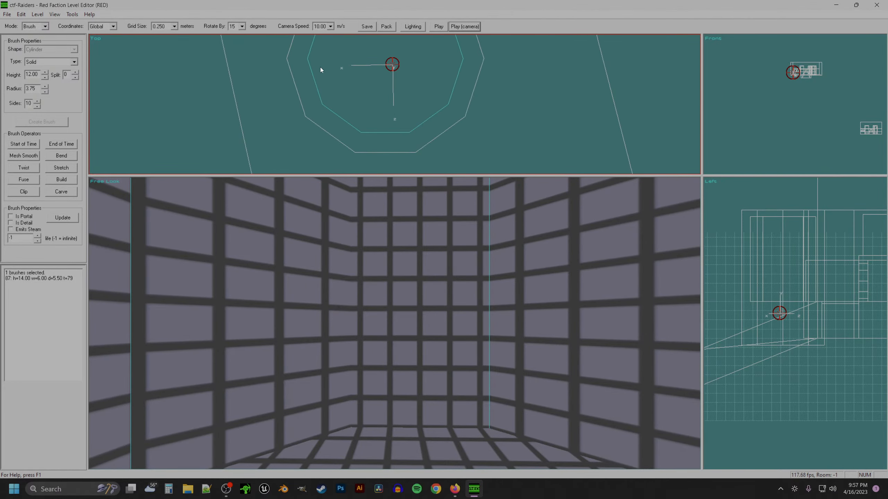
click(23, 192)
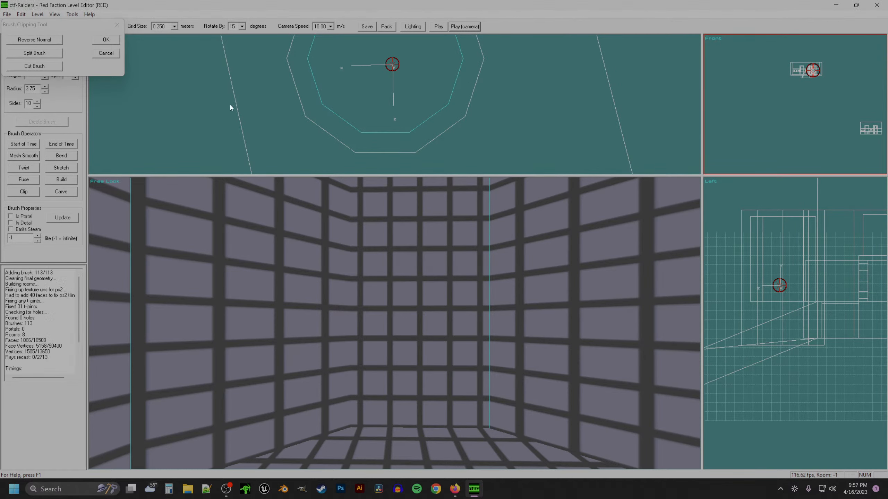
click(113, 53)
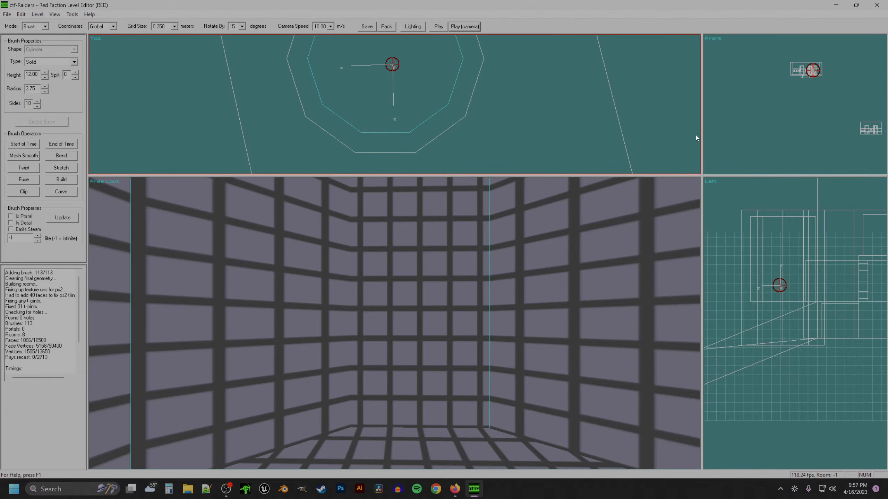
click(46, 50)
click(39, 56)
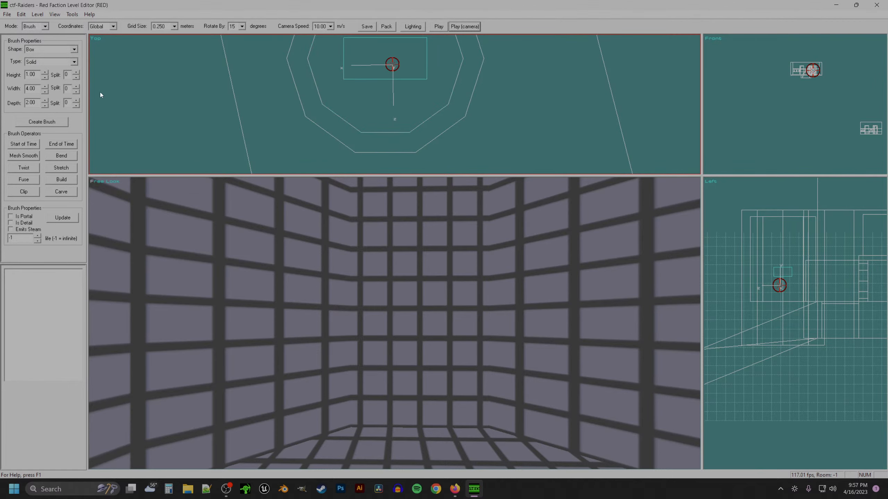
double_click(32, 88)
text(1)
- Move the box brush out to the flat wall segment opposite the corridor so its end meets the shaft's outer ring
click(255, 83)
key(Down)
key(Down)
key(Down)
key(Down)
key(Down)
key(Down)
key(Down)
key(Down)
key(Down)
key(Down)
key(Down)
key(Down)
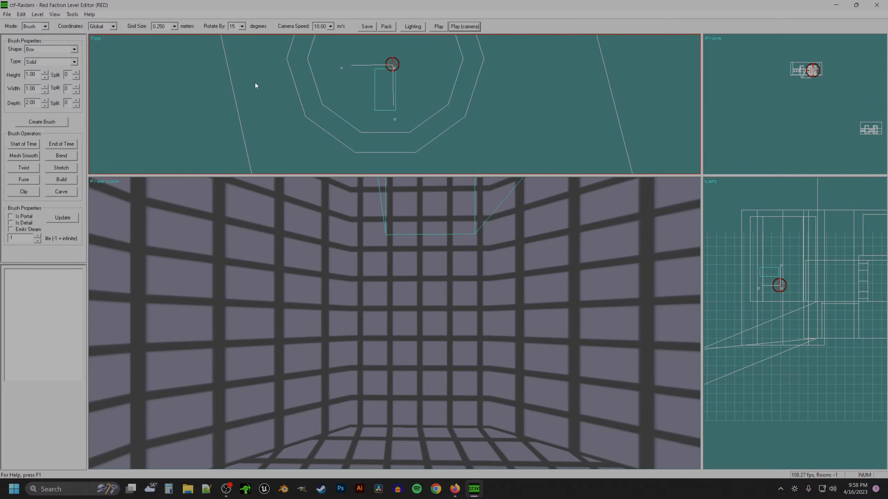
key(Down)
key(Down)
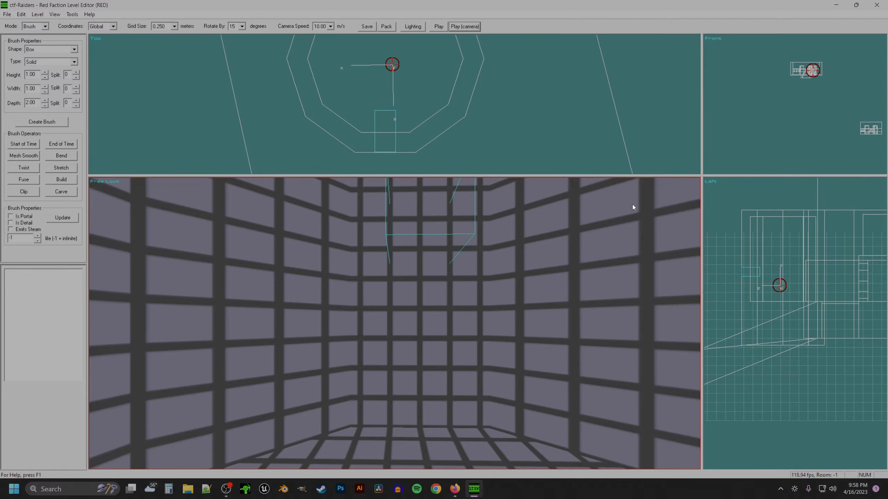
- Lower the box brush to about mid-height on the shaft wall, slightly above the lower floor level
click(818, 233)
key(Down)
key(Down)
key(Down)
key(Down)
key(Down)
key(Down)
key(Down)
key(Down)
key(Down)
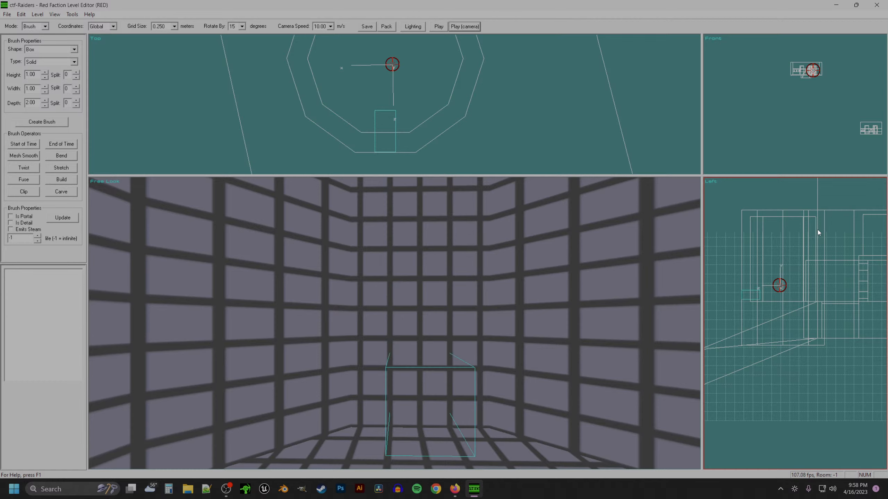
key(Up)
key(Up)
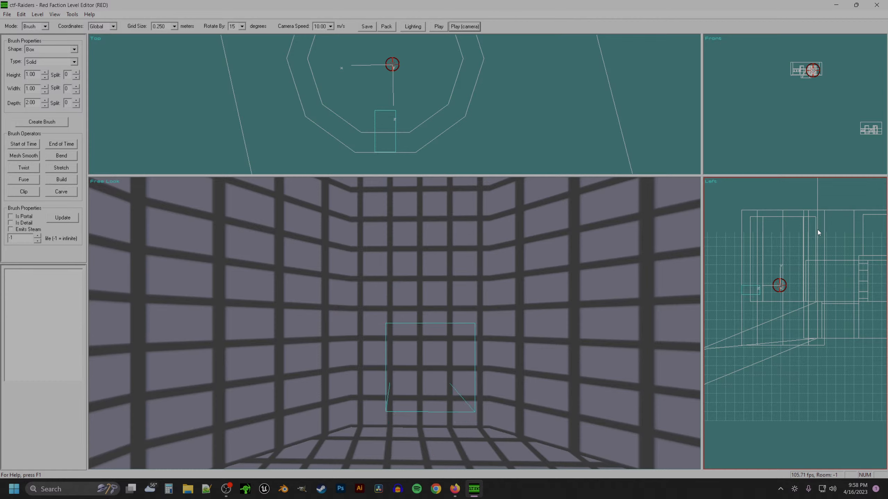
key(Up)
click(142, 85)
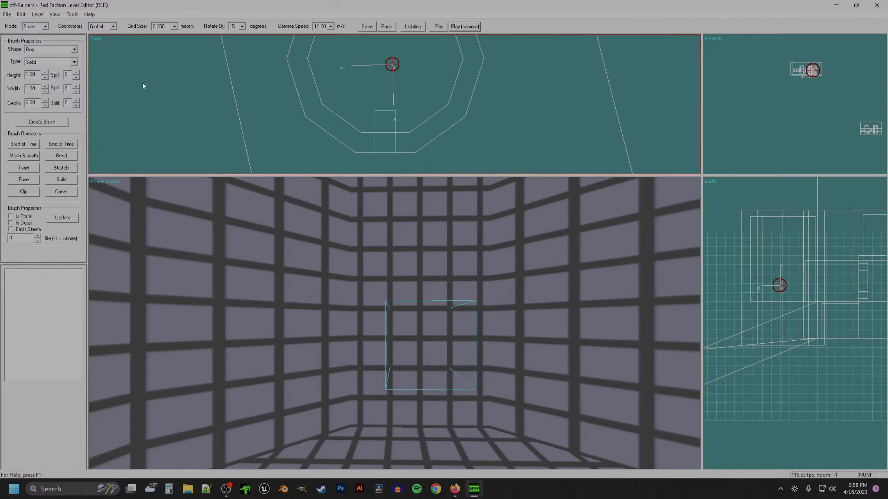
click(748, 274)
key(Up)
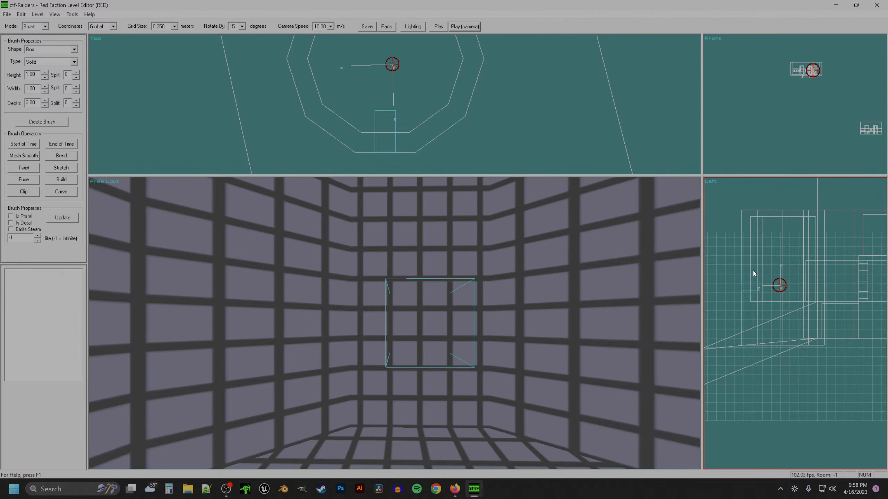
- Change the box brush's type to Air and create it in the shaft wall
click(129, 159)
click(56, 62)
click(47, 79)
click(36, 122)
- Shorten the air box to a depth of 1.00 m by moving its inner vertices back to the shaft's inner wall
key(v)
drag(401, 103, 365, 118)
key(Down)
key(Down)
key(Down)
key(Down)
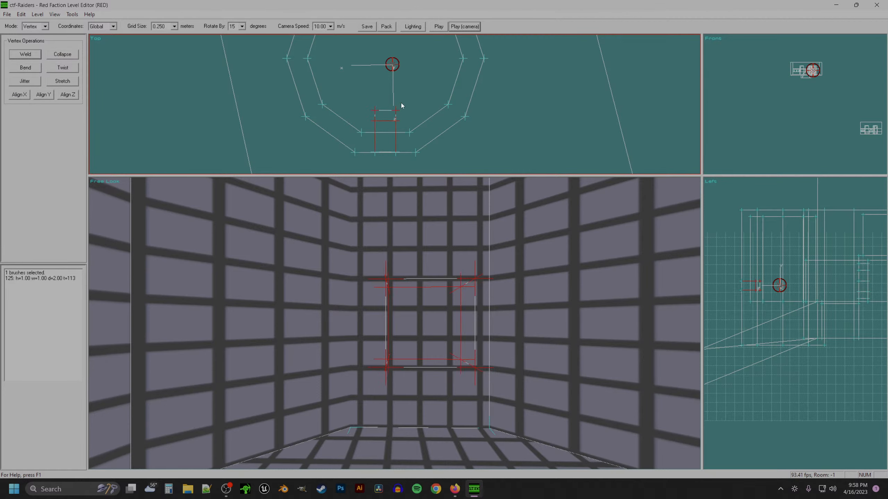
key(b)
click(395, 139)
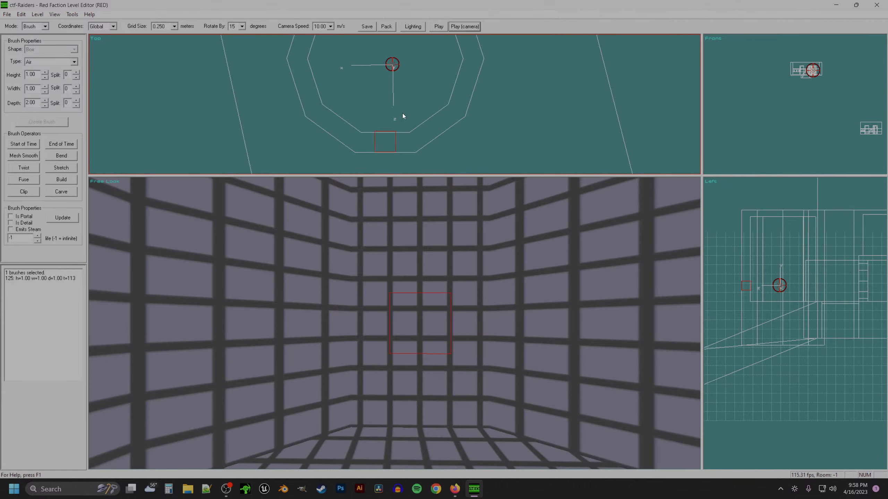
- Set the grid size to 0.03125 m and nudge the air box's inner vertices flush with the shaft's inner wall
key(bracketleft)
key(bracketleft)
key(bracketleft)
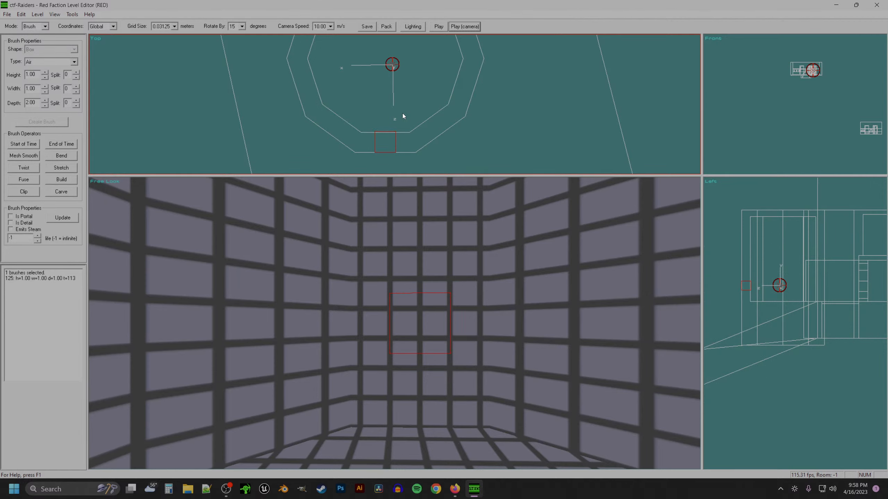
scroll(402, 114, up, 4)
scroll(402, 114, up, 2)
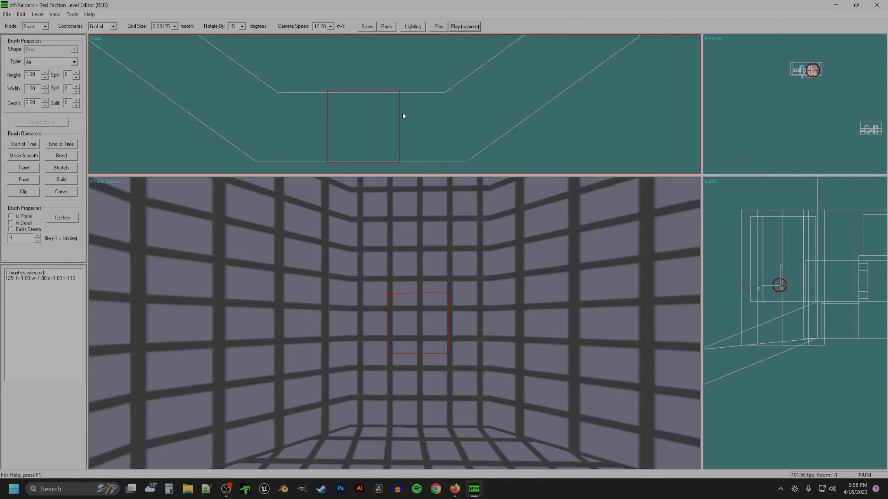
key(v)
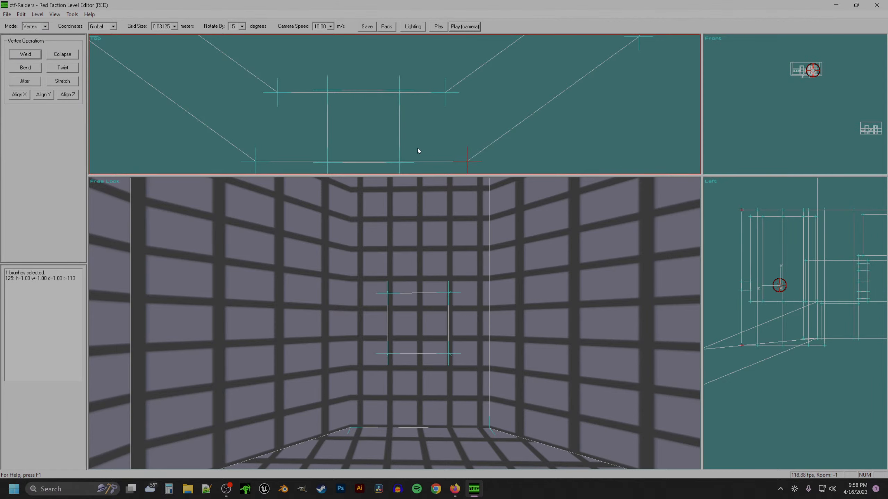
key(b)
click(399, 91)
key(v)
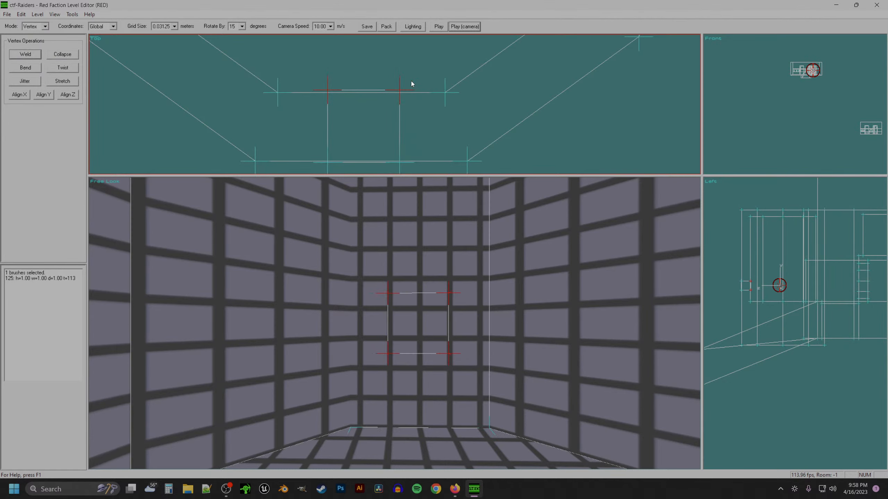
click(410, 158)
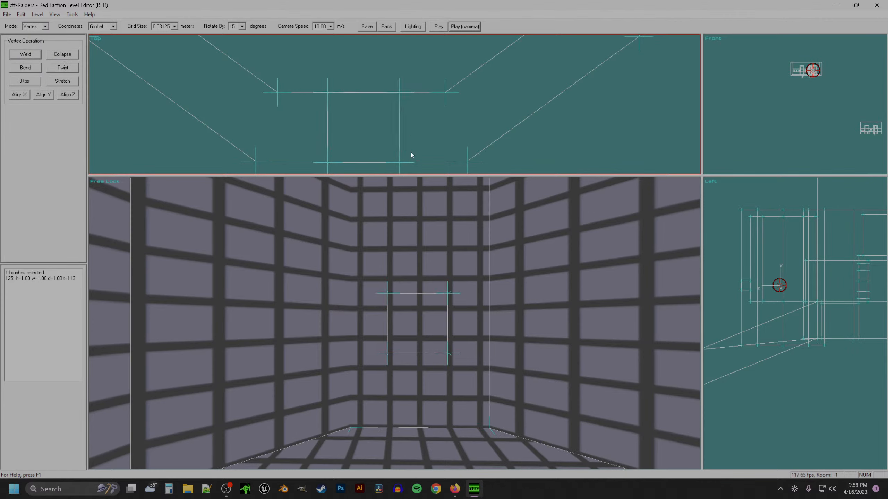
- Taper the window opening by moving the vertices on both sides of its inner end towards each other
click(401, 91)
key(Left)
key(Left)
key(Left)
key(Left)
key(Left)
key(Left)
key(Left)
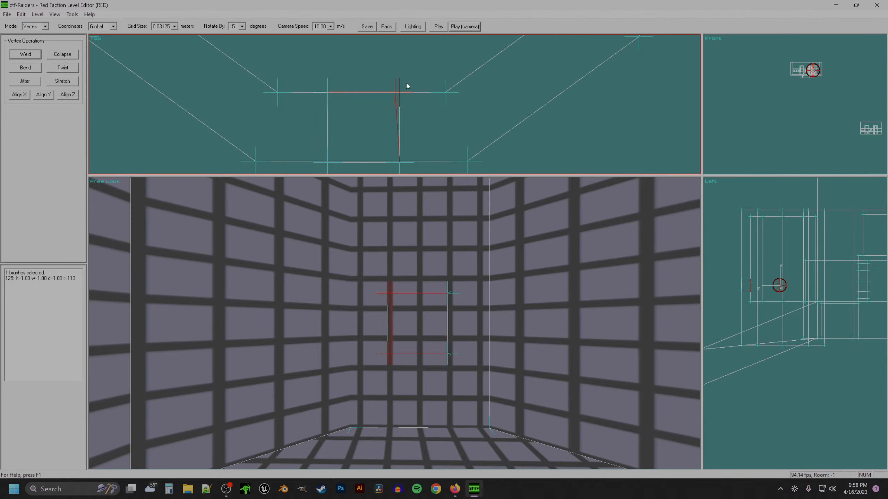
drag(306, 107, 348, 86)
key(Right)
key(Right)
key(Right)
key(Right)
key(Right)
key(Right)
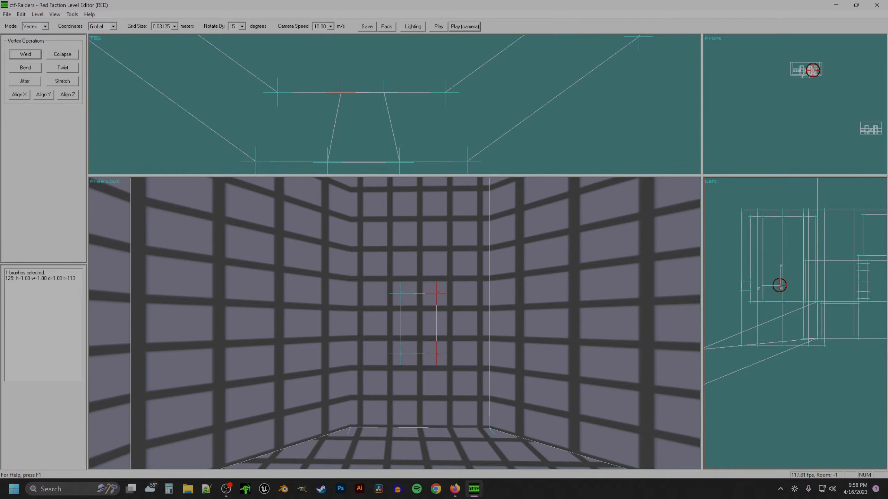
- Raise the window opening's top vertices using a 0.125 m grid and rebuild the level geometry
key(b)
key(v)
mouse_move(756, 286)
mouse_down()
mouse_move(737, 295)
mouse_move(753, 276)
mouse_up()
key(bracketright)
key(bracketright)
key(ctrl+b)
key(a)
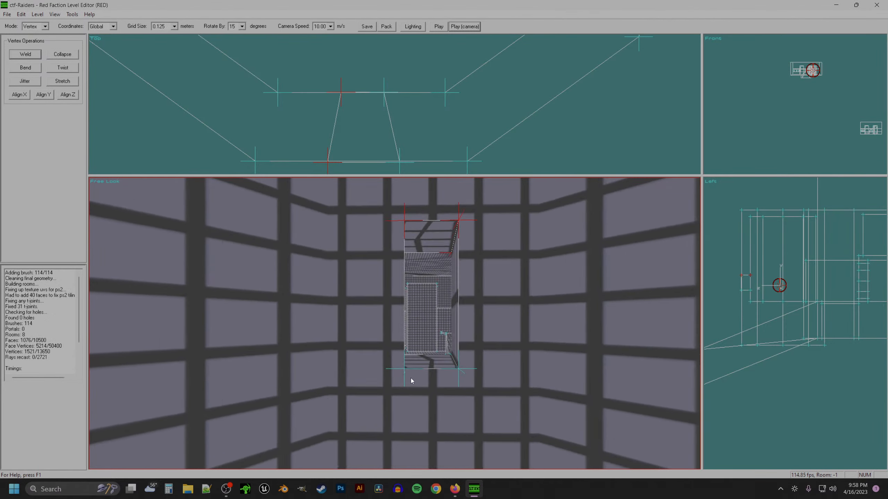
- Widen the outer end of the tapered window opening by moving the vertices on both sides outwards, and rebuild the level geometry
key(a)
key(KP_1)
key(KP_6)
drag(274, 173, 329, 128)
mouse_move(410, 152)
mouse_down()
mouse_move(393, 169)
mouse_move(427, 152)
mouse_up()
key(ctrl+b)
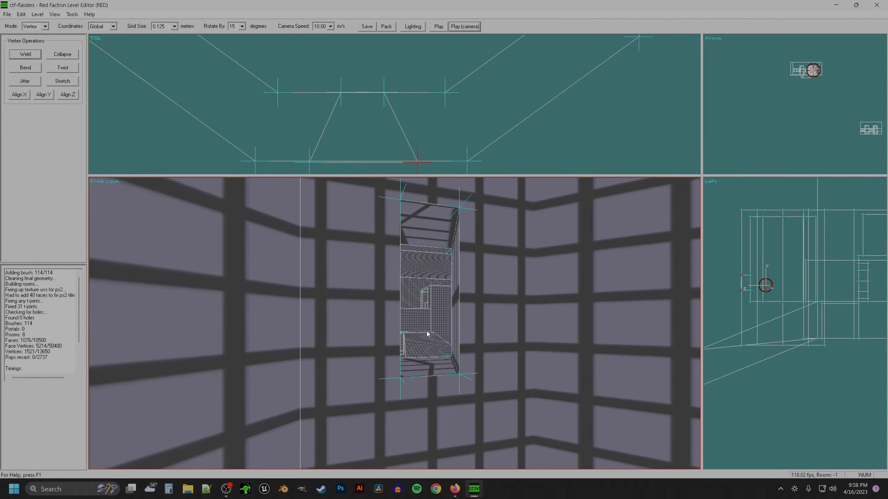
- Duplicate the tapered window brush in Brush mode and move the copy onto the shaft's left wall in the top view
key(a)
key(KP_3)
key(z)
key(KP_4)
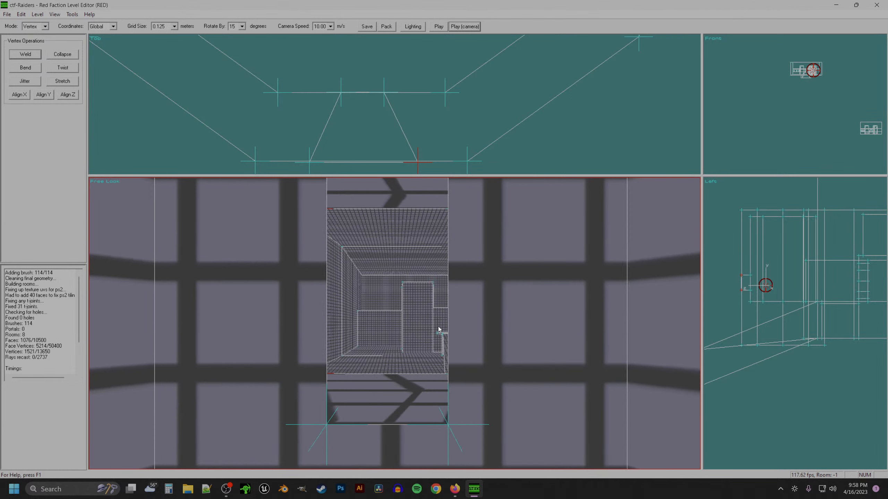
key(KP_1)
key(b)
click(446, 396)
drag(340, 111, 404, 84)
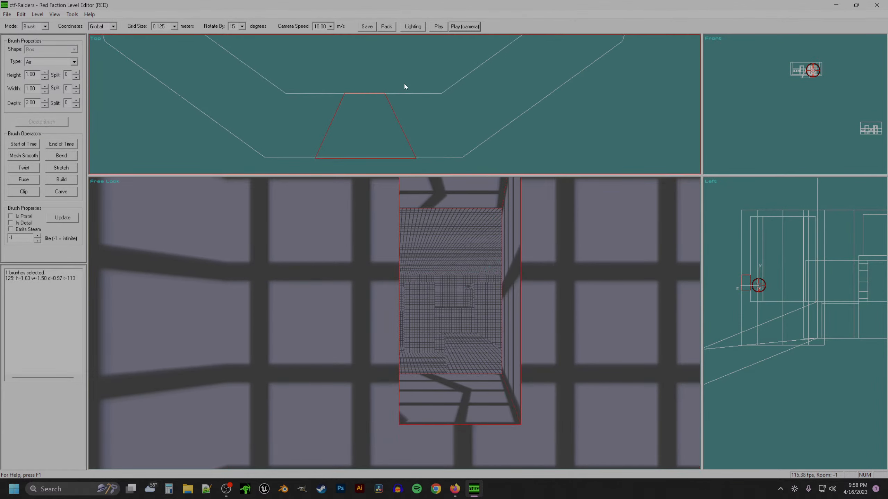
key(z)
key(a)
key(KP_8)
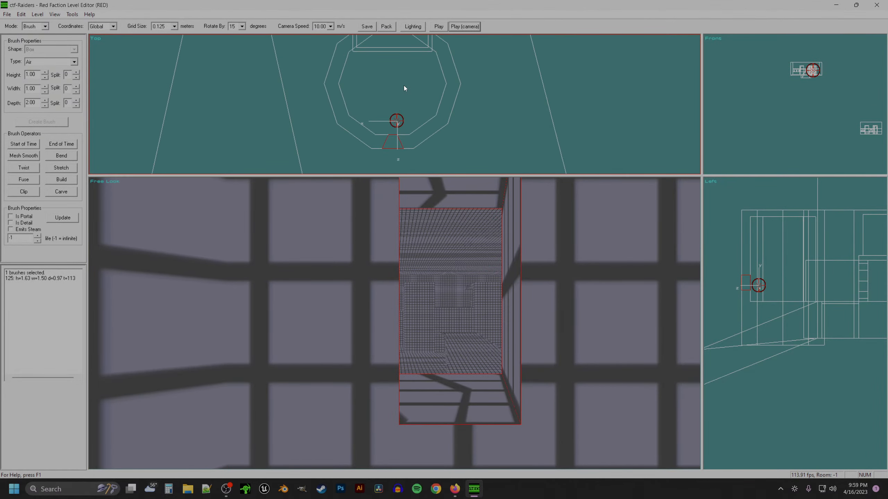
key(m)
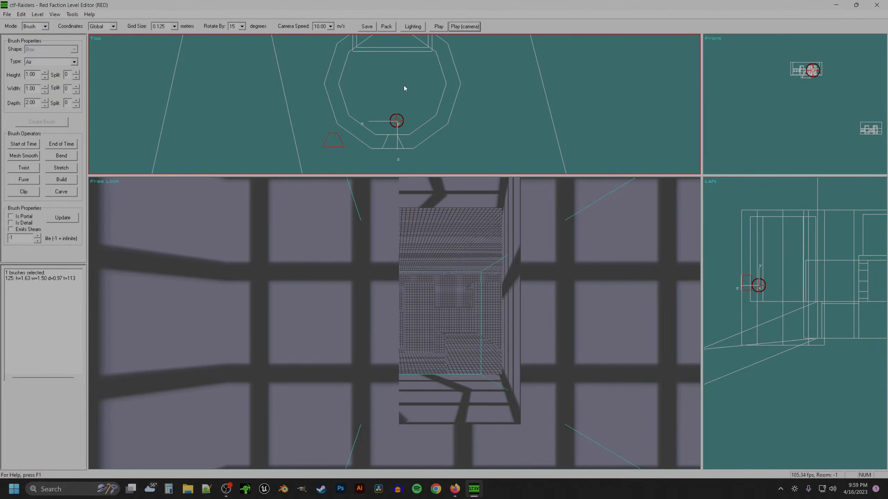
key(m)
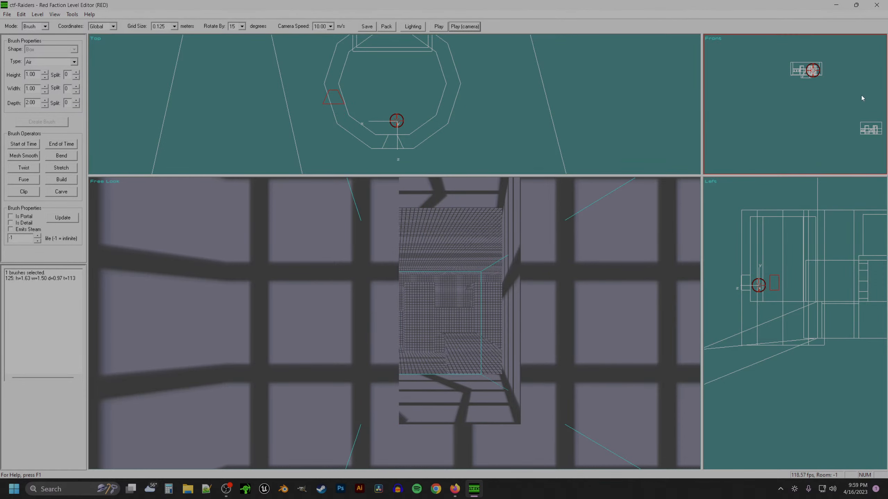
- Rotate the window copy in 15° increments so its wide end faces outwards through the shaft's left wall
key(r)
key(a)
key(KP_1)
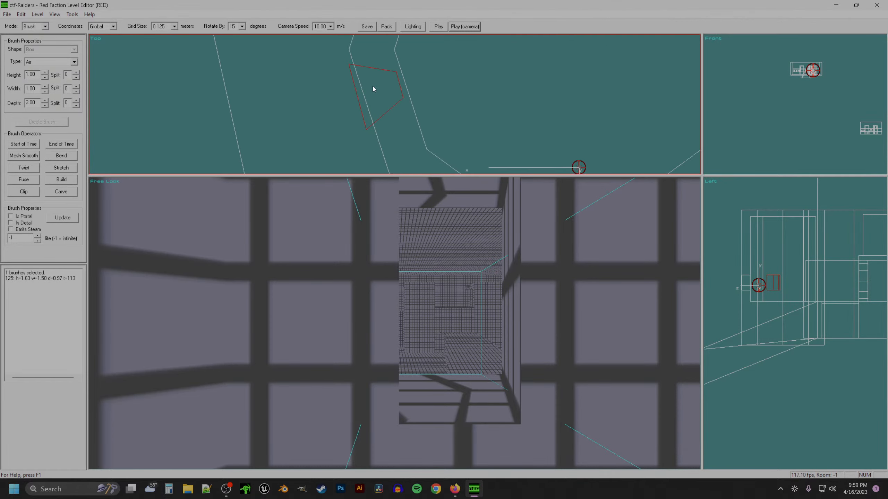
- Align the left window copy flush with the slanted wall using a 0.03125 m grid and 1° rotation increments
key(bracketleft)
key(bracketleft)
key(shift+bracketleft)
key(shift+bracketleft)
drag(372, 86, 384, 99)
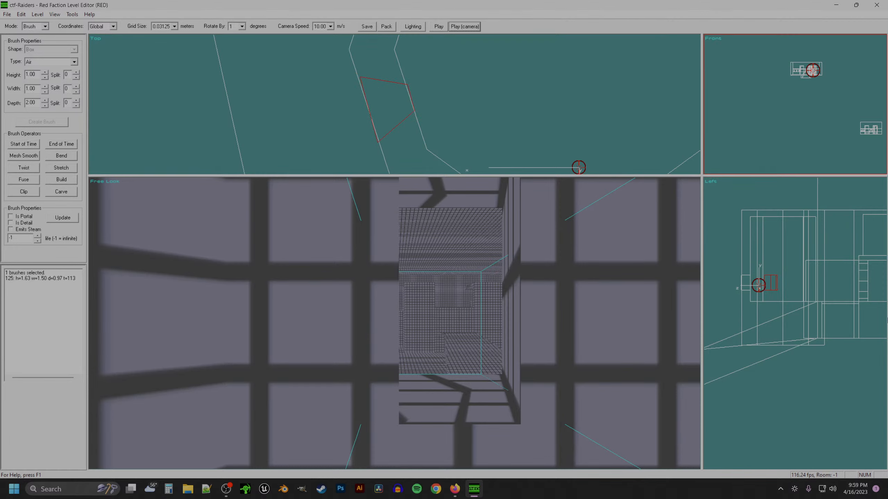
key(Left)
key(Left)
key(Left)
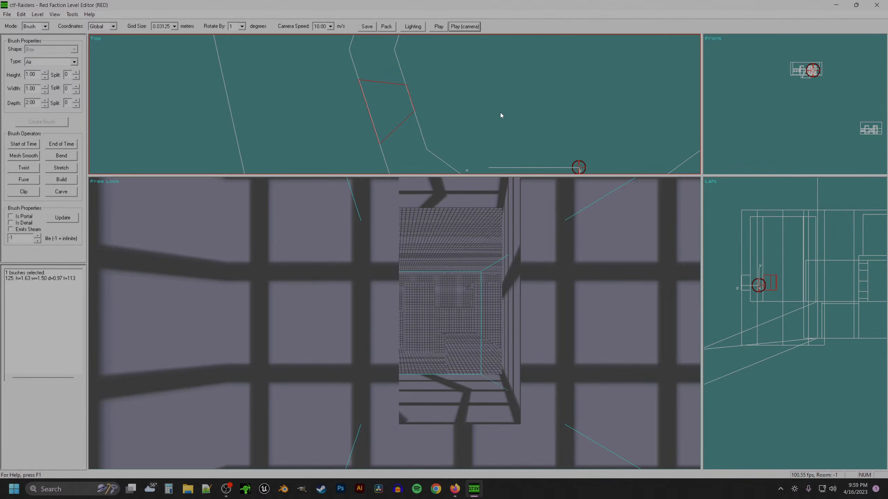
- Duplicate the left window brush and move the copy across to the shaft's right wall on a 0.50 m grid
scroll(500, 116, down, 3)
key(5)
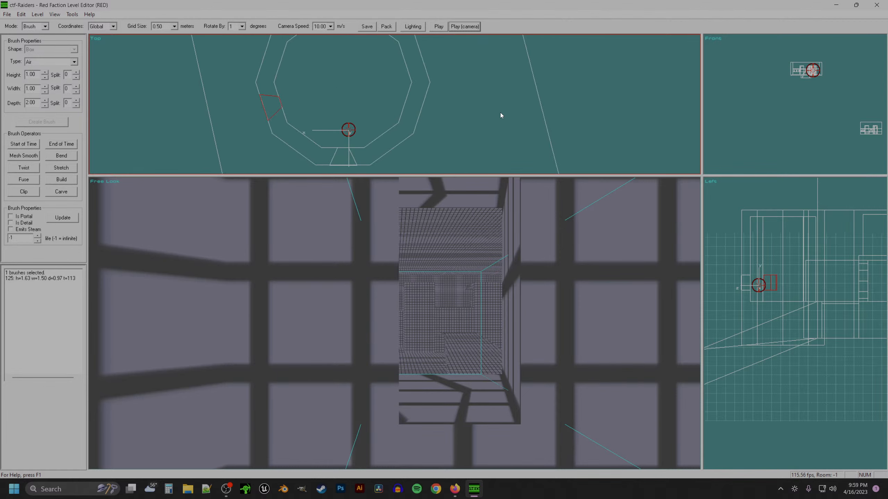
key(Right)
key(Right)
key(Right)
key(Right)
key(Right)
key(Right)
key(Right)
key(Right)
key(Right)
key(Right)
key(Right)
key(Right)
key(Right)
key(Right)
key(Right)
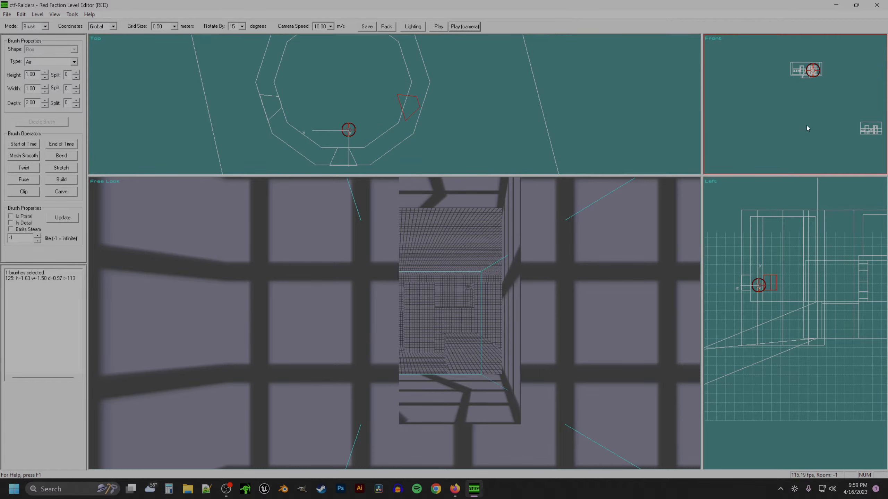
- Rotate the right window copy in 15°, 5° and 1° increments to match the slope of the shaft's right wall
key(ctrl+Left)
key(ctrl+Left)
key(ctrl+Left)
key(ctrl+Left)
key(ctrl+Left)
key(ctrl+Left)
key(ctrl+Left)
key(ctrl+Left)
key(ctrl+Left)
scroll(419, 86, up, 5)
key(shift+bracketleft)
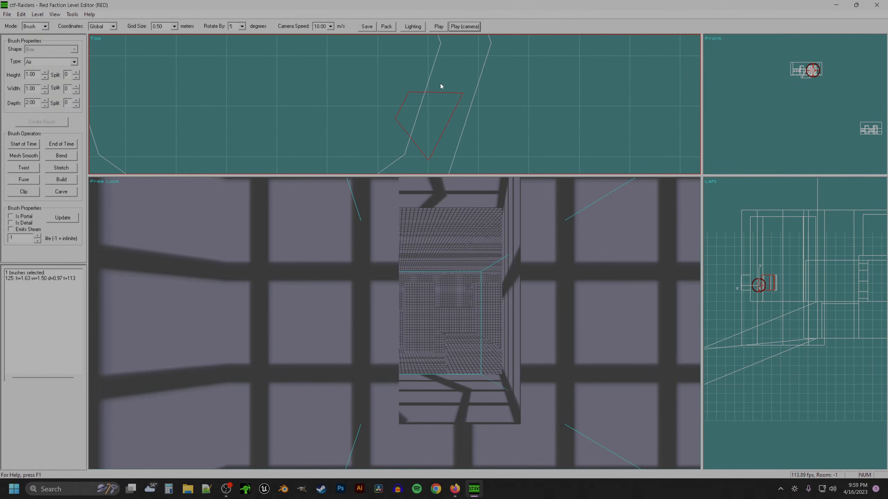
key(ctrl+Left)
key(ctrl+Left)
key(ctrl+Left)
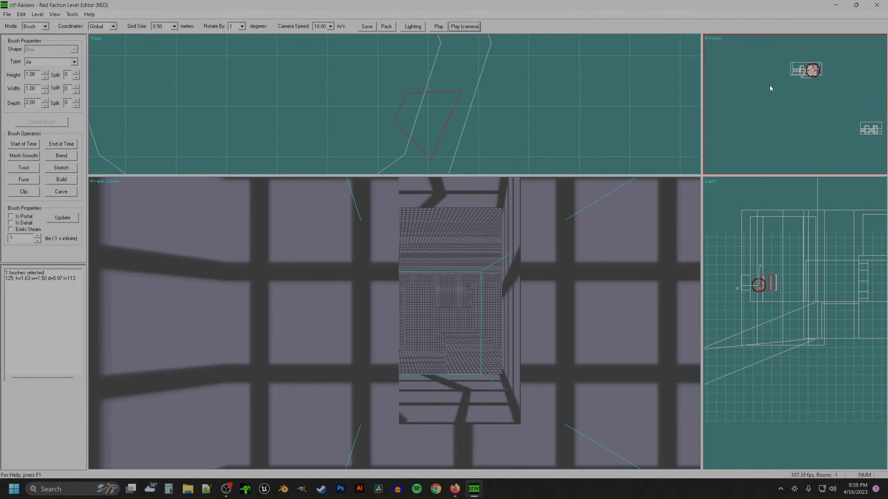
- Move the right window copy flush into the wall, refining the grid to 0.03125 m, and rebuild the level geometry
key(Up)
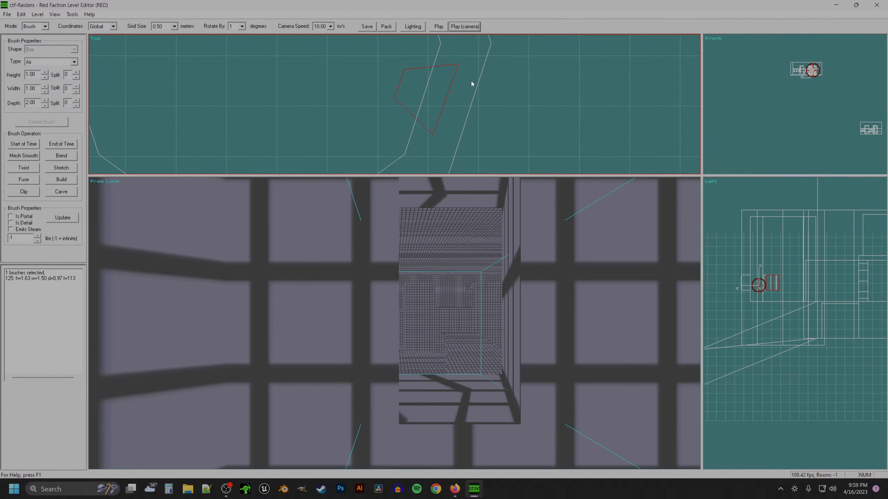
key(Right)
key(Down)
key(bracketleft)
key(bracketleft)
key(bracketleft)
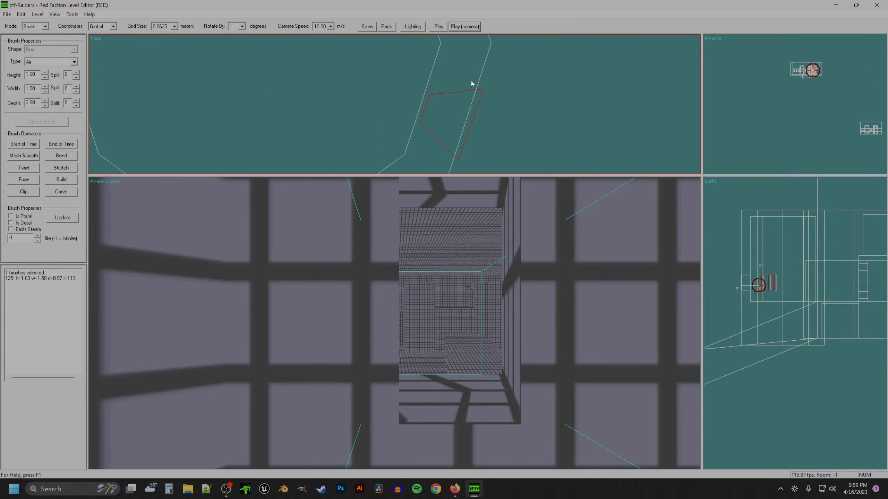
key(Up)
key(Up)
key(Left)
key(Up)
key(bracketleft)
key(Down)
key(b)
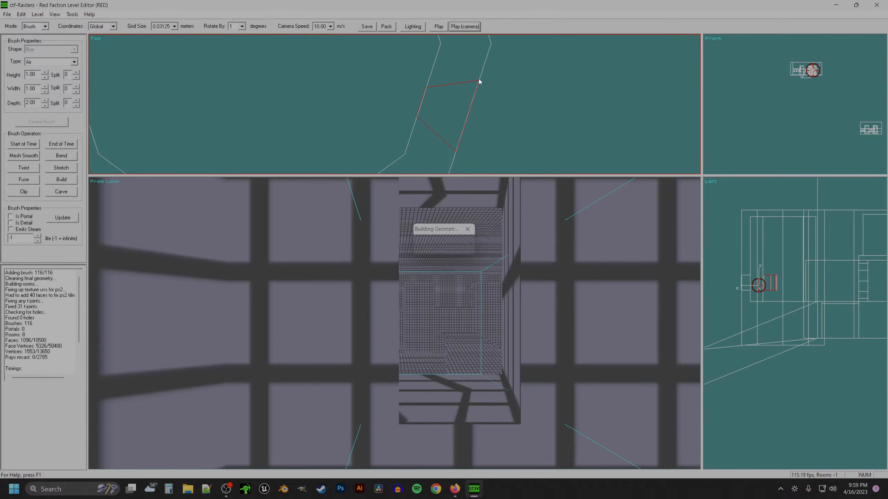
- Examine the shaft's new side window openings in the 3D view from inside and outside
key(z)
key(z)
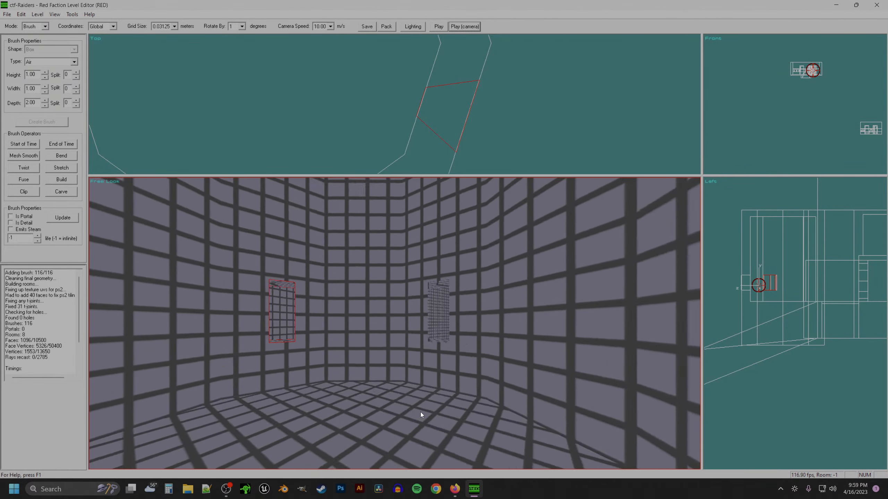
key(a)
key(KP_1)
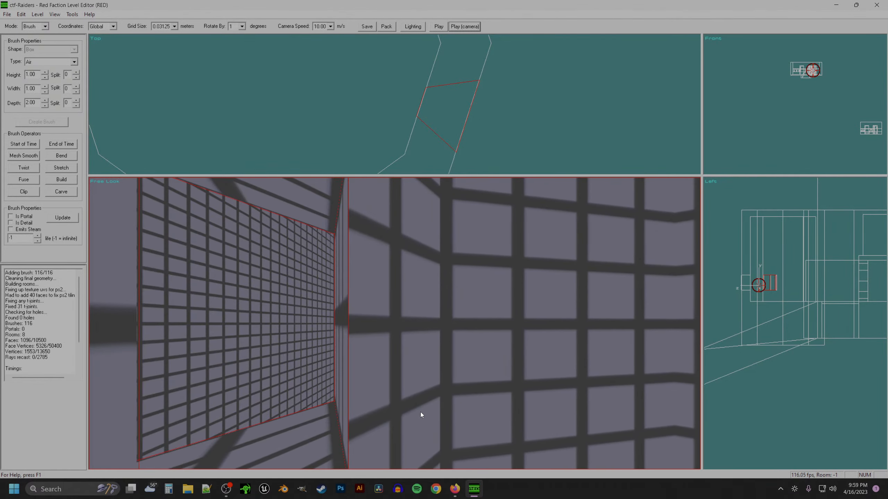
key(KP_6)
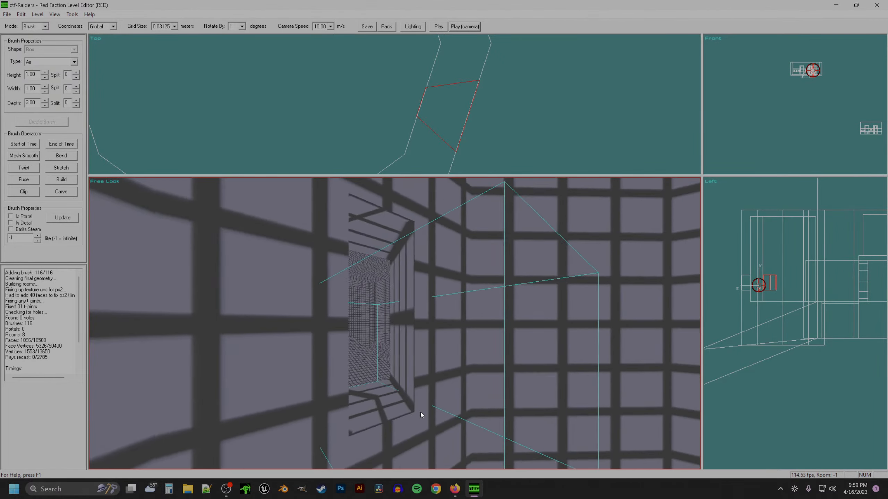
key(a)
key(KP_4)
key(KP_6)
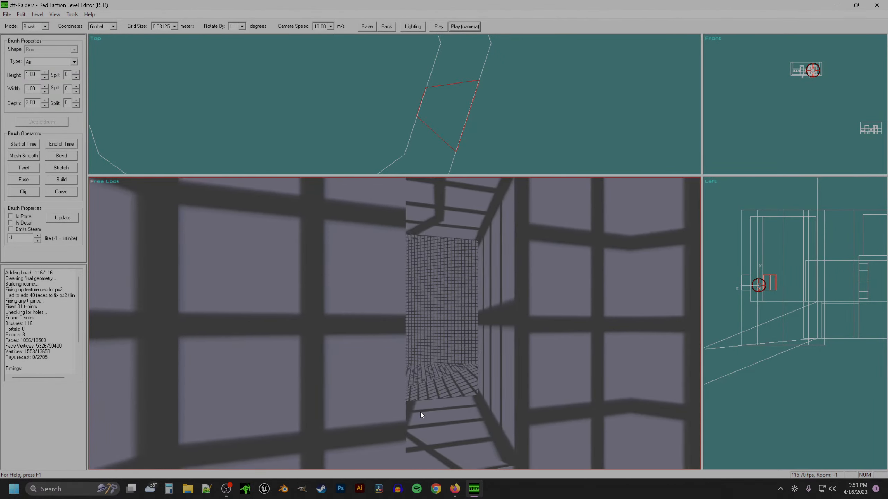
key(a)
key(a)
key(KP_6)
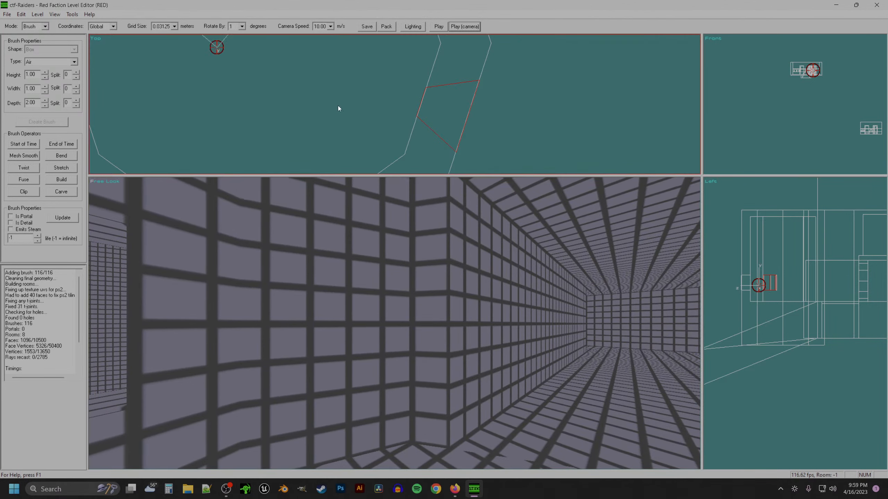
- Select the shaft's three window brushes together, duplicate them and rotate the copies as a group
key(z)
key(z)
click(403, 101)
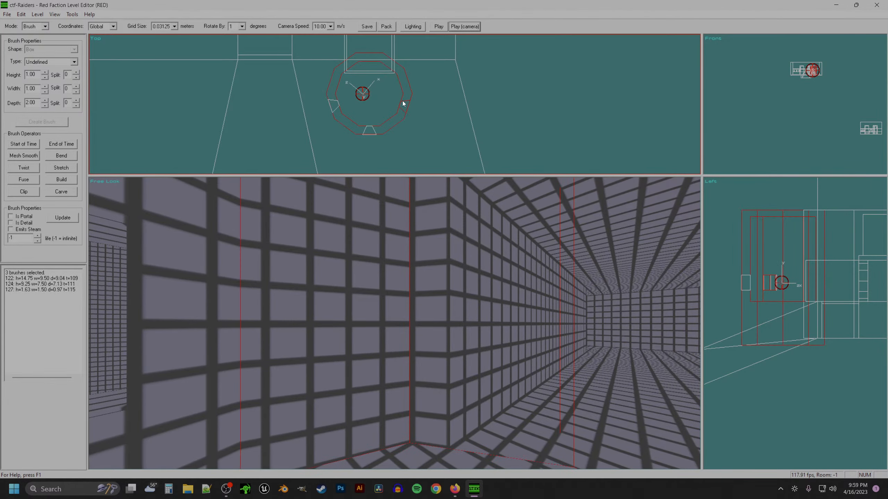
click(404, 100)
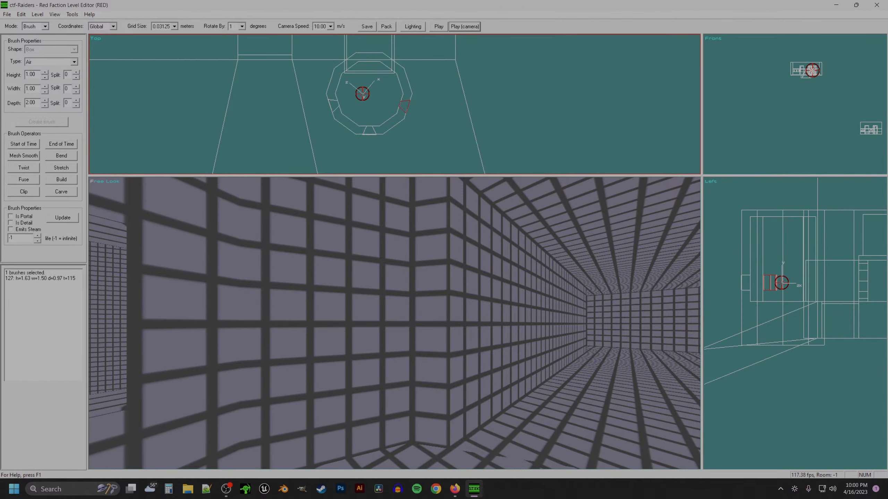
ctrl+click(330, 100)
ctrl+click(336, 99)
ctrl+click(348, 117)
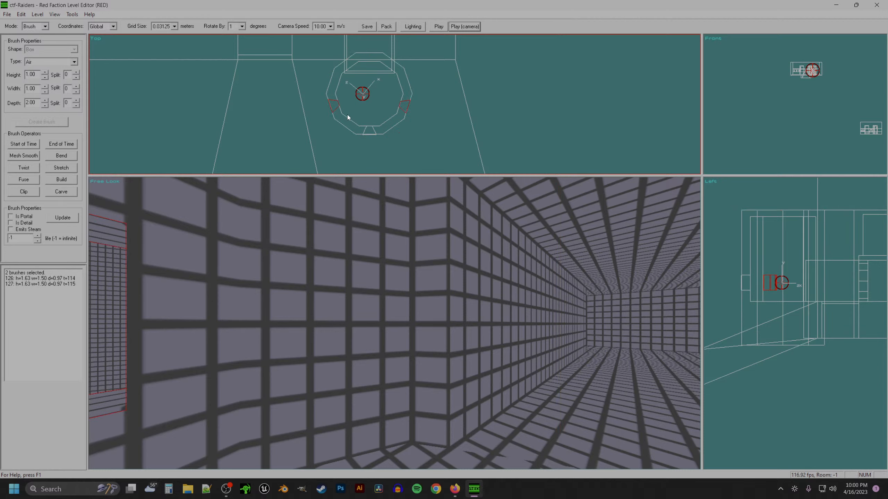
ctrl+click(369, 130)
key(r)
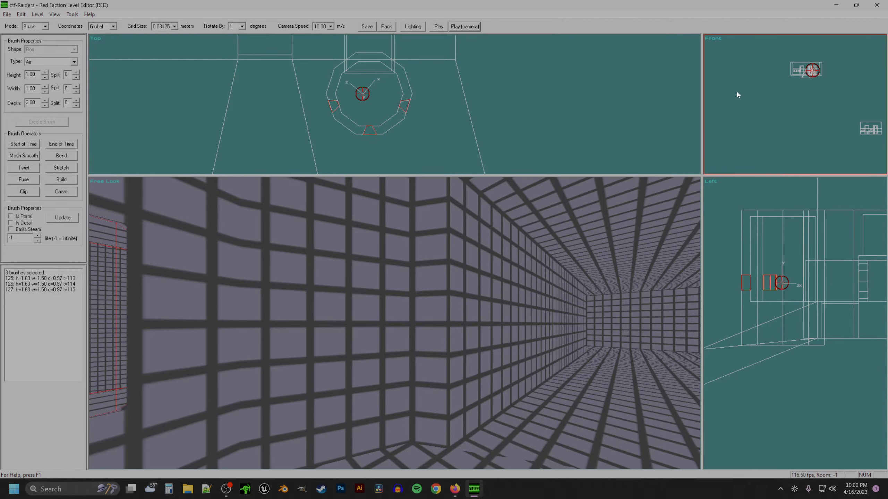
key(r)
key(m)
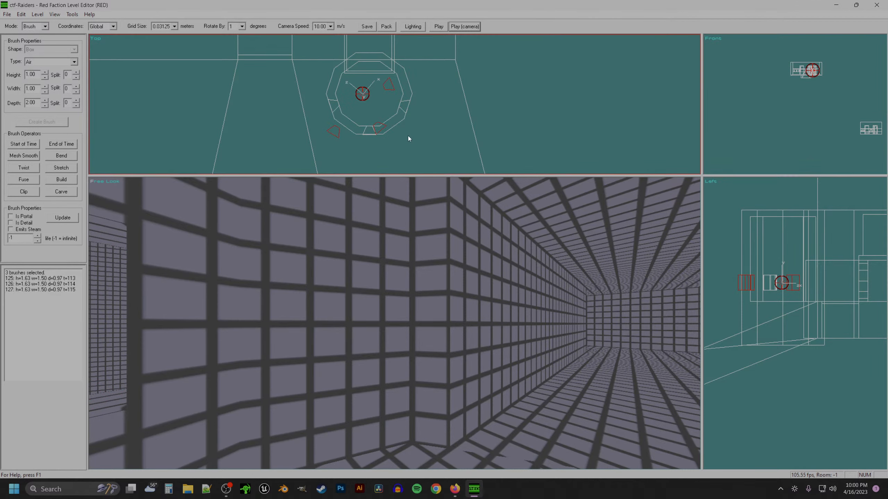
- Set the grid size to 0.250 m and move the three window copies towards the shaft's windowless wall segments
key(bracketright)
key(bracketright)
key(bracketright)
key(m)
key(r)
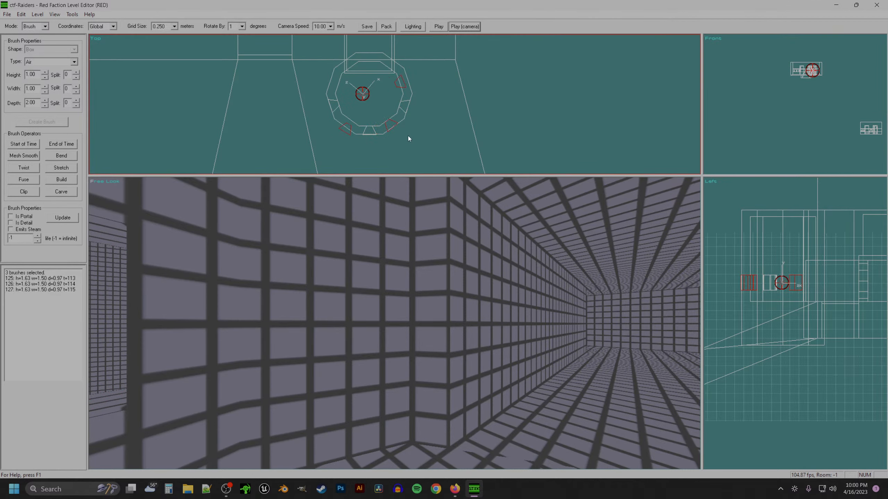
scroll(407, 135, up, 5)
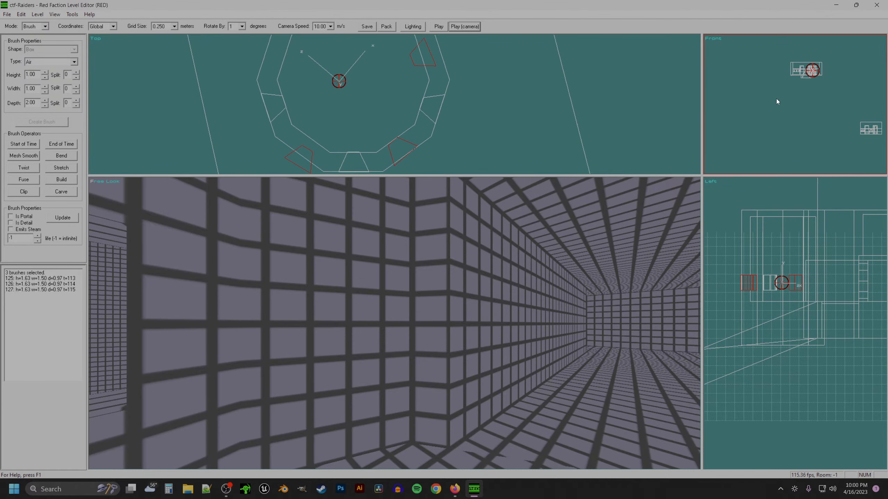
- Adjust the three window copies' rotation in 1° increments and shift them closer to the walls using a 0.0625 m grid
key(r)
key(r)
key(r)
key(r)
key(ctrl+z)
key(bracketleft)
key(bracketleft)
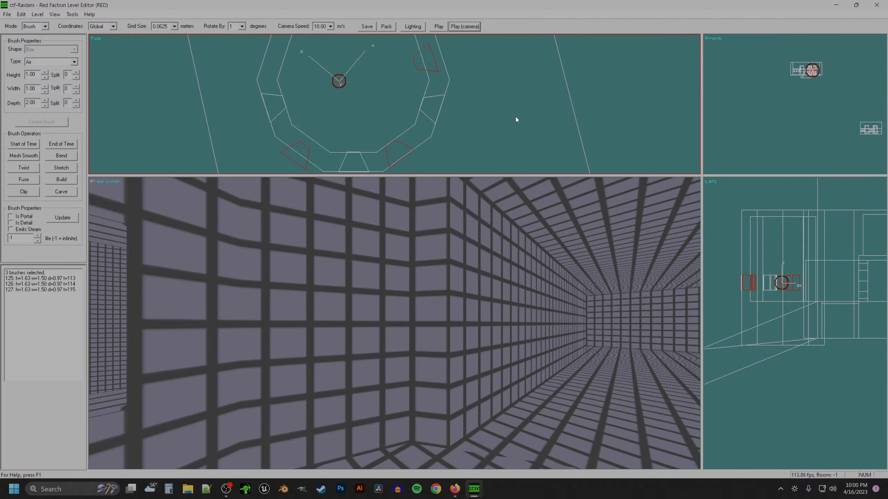
- Set the grid size to 0.03125 m and fine-tune the three copies until the two lower ones line up with the shaft's walls
key(bracketleft)
key(r)
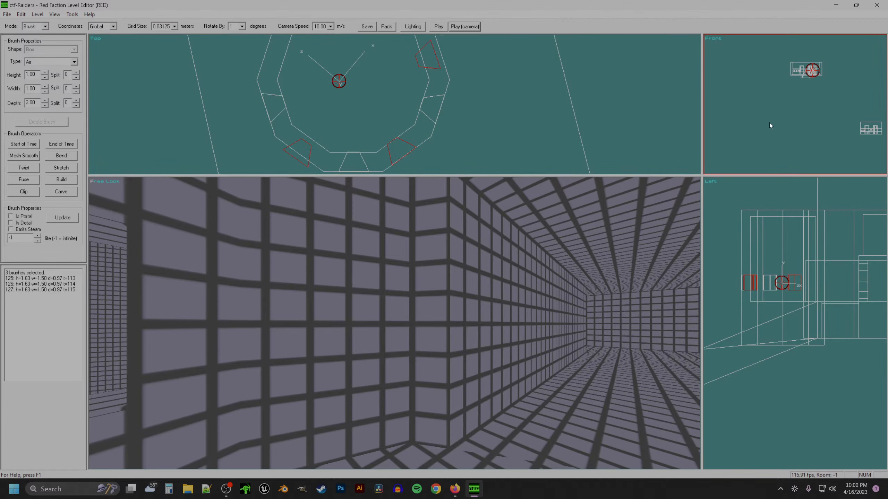
key(p)
key(Escape)
key(ctrl+z)
key(Right)
key(Right)
key(Right)
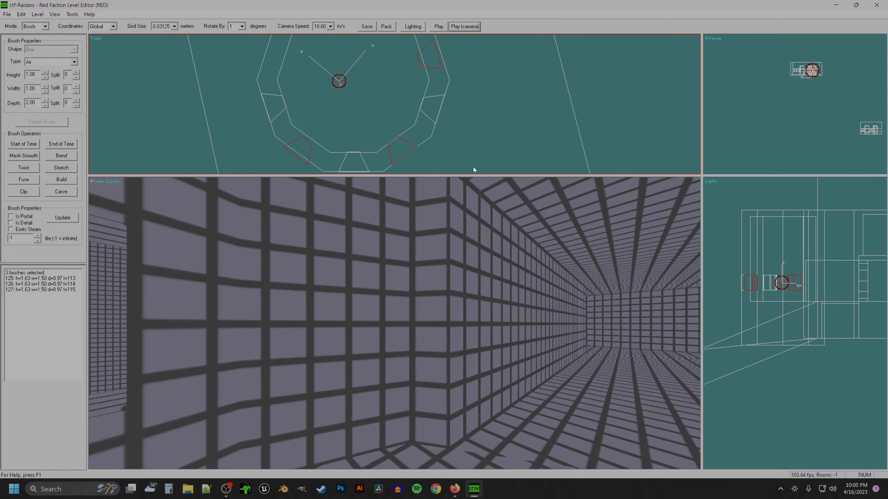
- Nudge the lower-left window copy into its shaft wall on its own and clear the selection
click(313, 133)
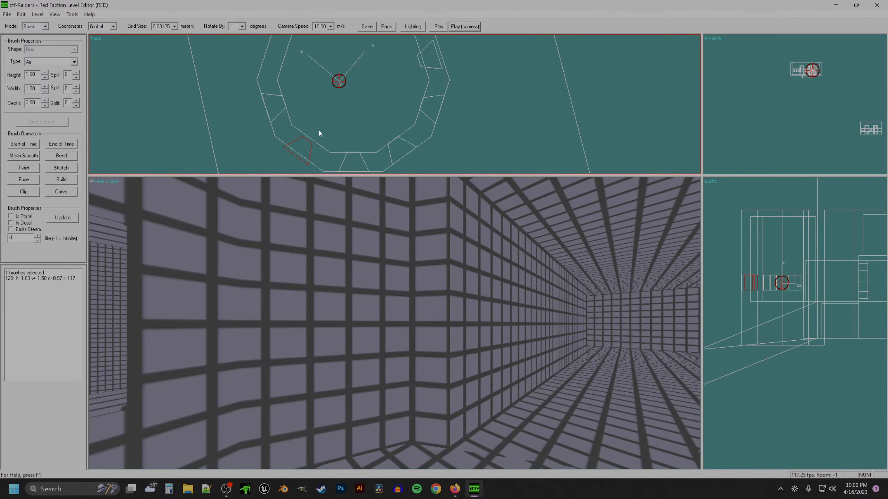
key(Right)
key(Escape)
- Align the upper-right window copy flush with its slanted shaft wall
key(KP_8)
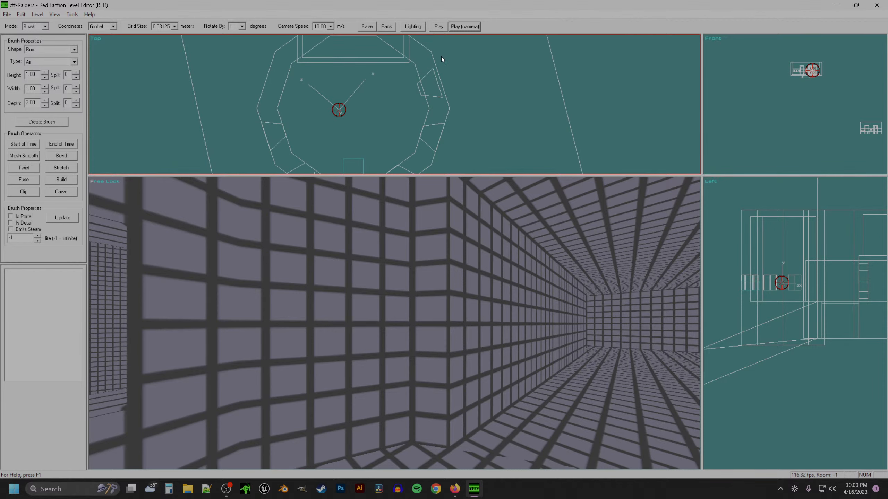
click(436, 86)
key(Right)
key(Right)
key(Right)
key(Right)
key(Right)
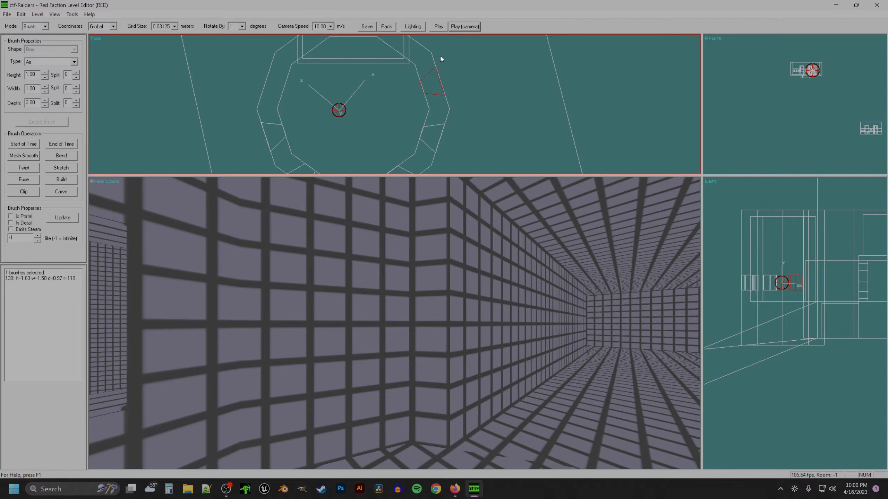
scroll(440, 56, up, 5)
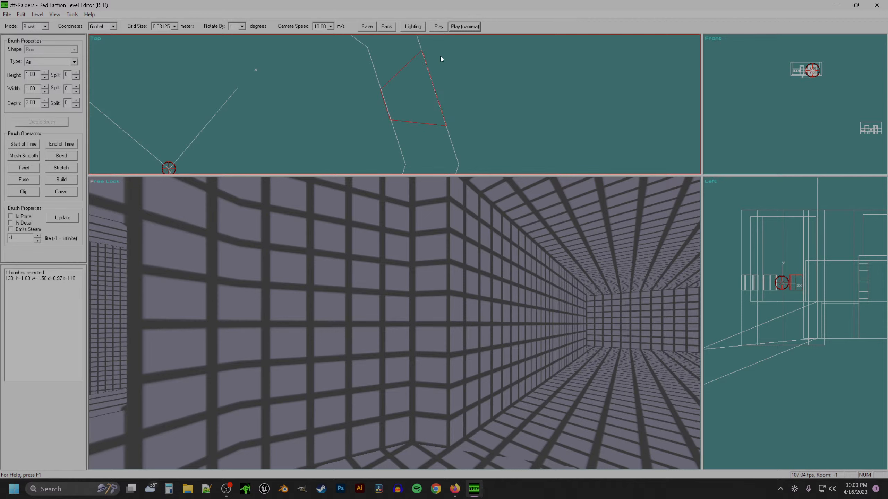
- Examine how the window copies sit against the inner and outer walls of the shaft, including the lower-left copy
scroll(439, 55, down, 4)
key(KP_1)
key(KP_Subtract)
scroll(439, 56, up, 4)
scroll(440, 56, up, 3)
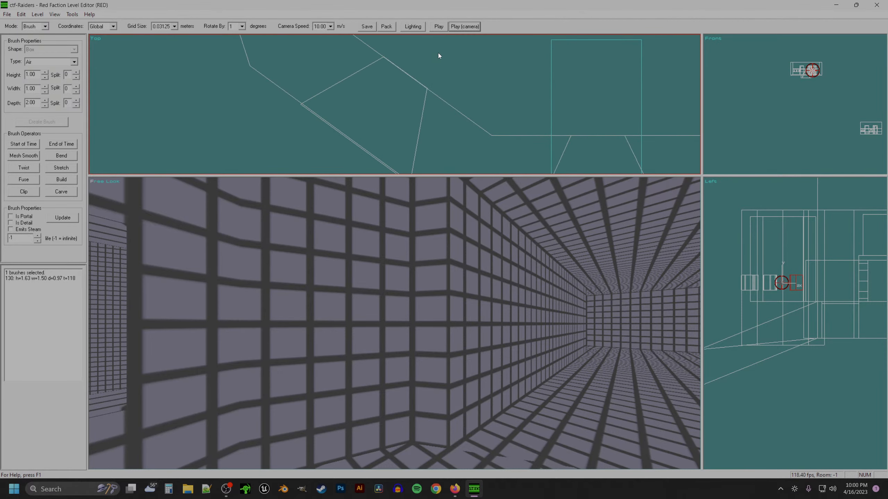
key(bracketleft)
scroll(431, 52, down, 2)
scroll(442, 56, down, 3)
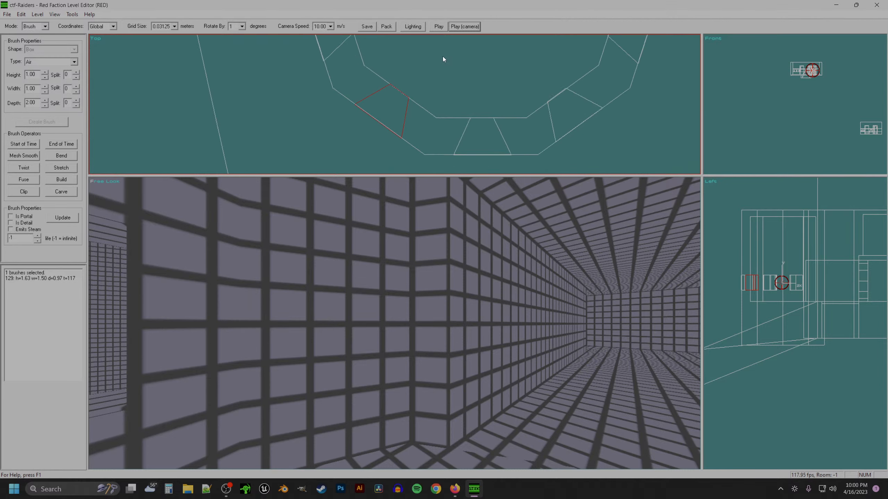
scroll(442, 56, up, 4)
key(KP_Add)
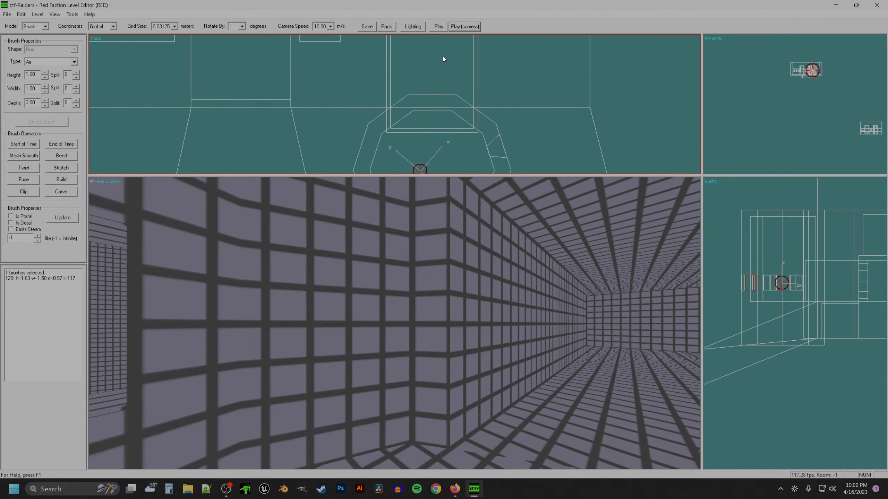
- Duplicate the upper-right window onto the opposite slanted shaft wall using a 0.250 m grid
click(493, 144)
key(bracketright)
key(bracketright)
key(bracketright)
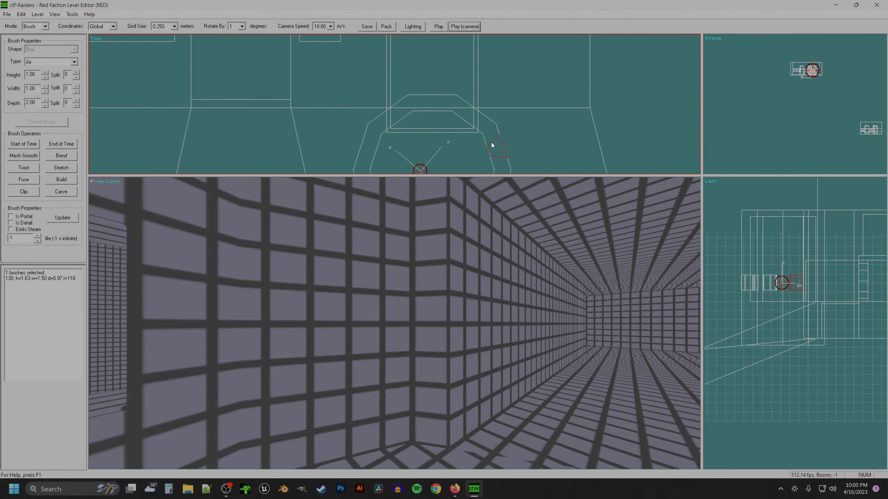
drag(491, 143, 362, 142)
- Rotate the new window duplicate in 5° and 1° increments to match the slant of the upper-left shaft wall
click(711, 111)
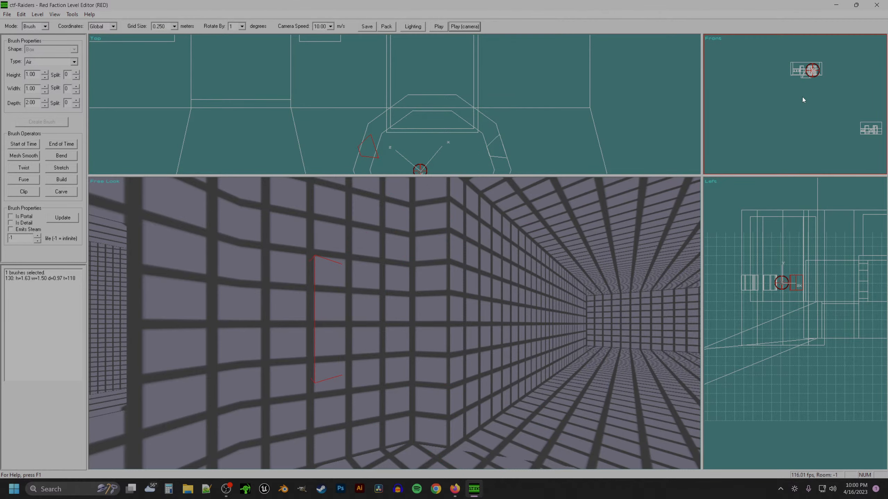
key(r)
key(r)
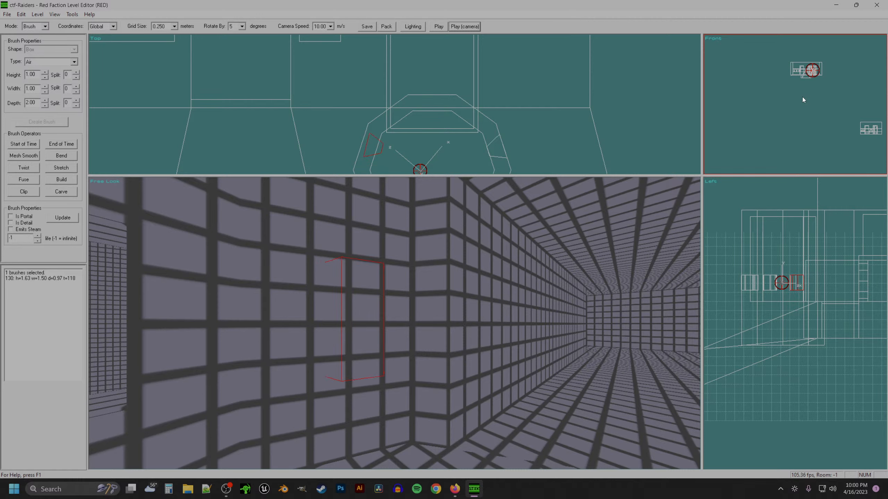
key(r)
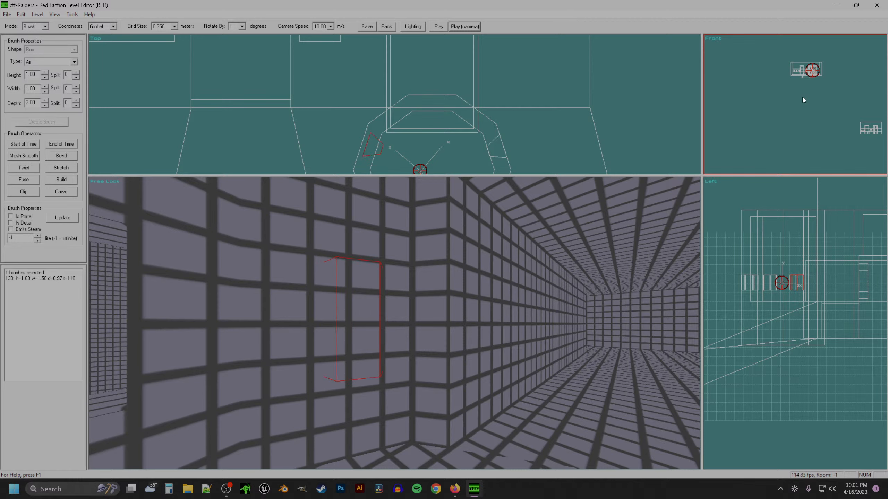
key(r)
- Set the grid size to 0.03125 m and shift the window duplicate down and left into the shaft wall in the top view
key(Up)
key(a)
key(KP_4)
key(KP_2)
key(bracketleft)
key(bracketleft)
key(bracketleft)
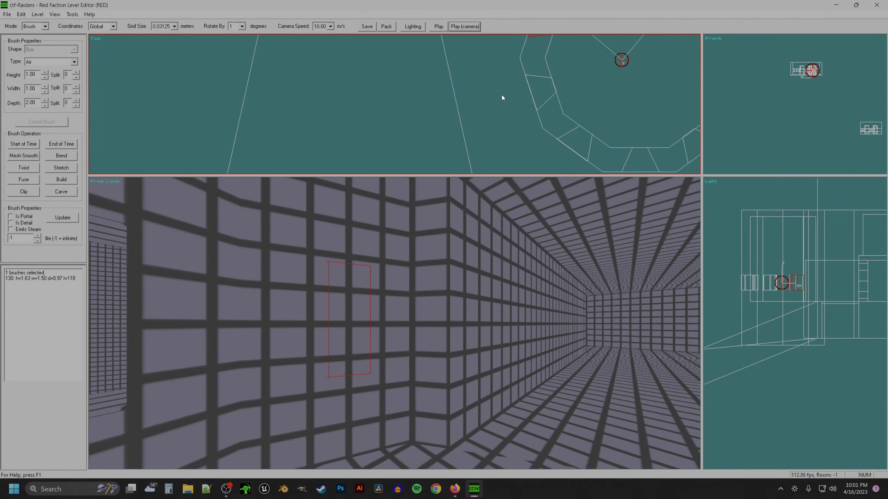
key(KP_8)
key(a)
key(KP_6)
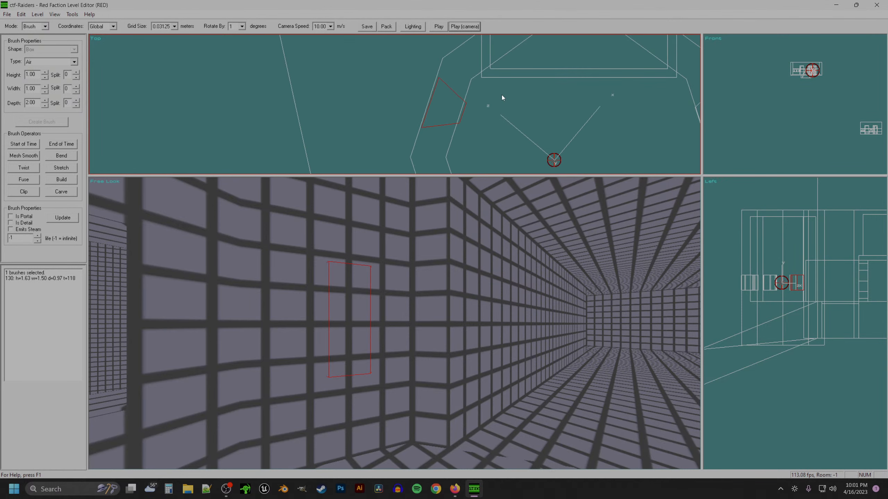
key(Down)
key(Left)
key(Down)
key(Left)
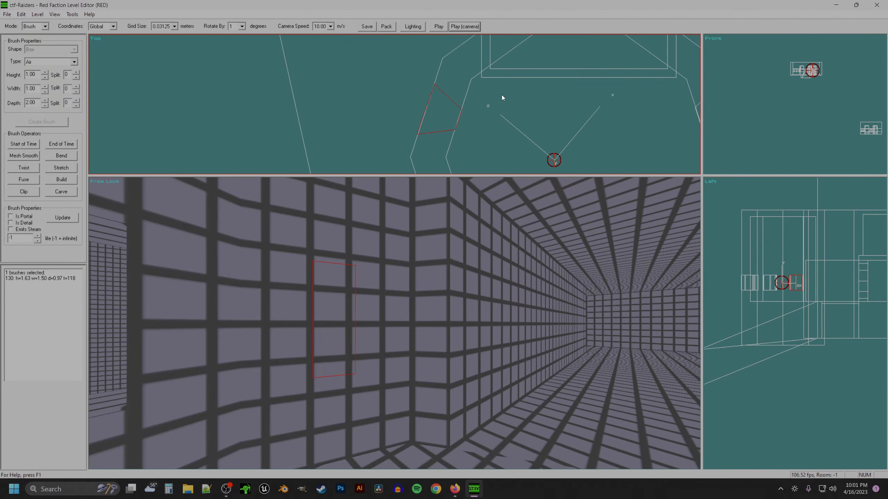
- Fine-tune the duplicate's position until it lies flush with the slanted wall, and rebuild the level geometry
key(Down)
key(Down)
key(Down)
key(Up)
key(Up)
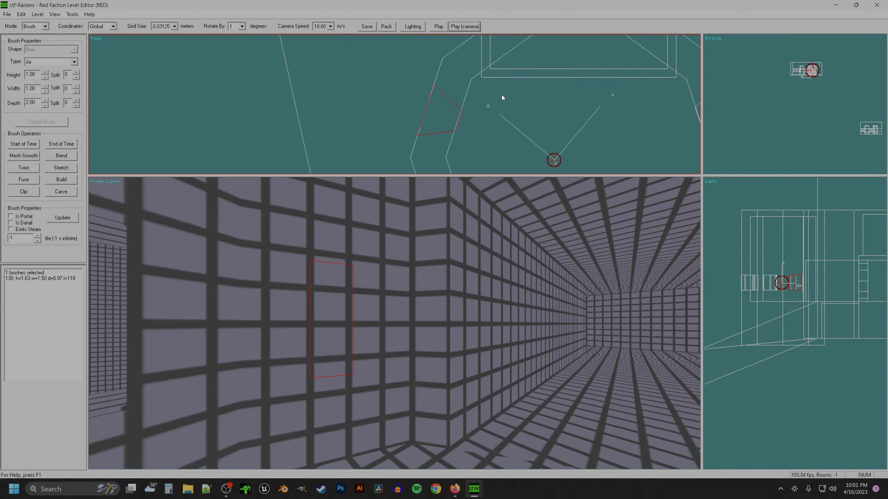
key(Up)
key(b)
- Examine the built window openings from inside and outside the shaft
key(z)
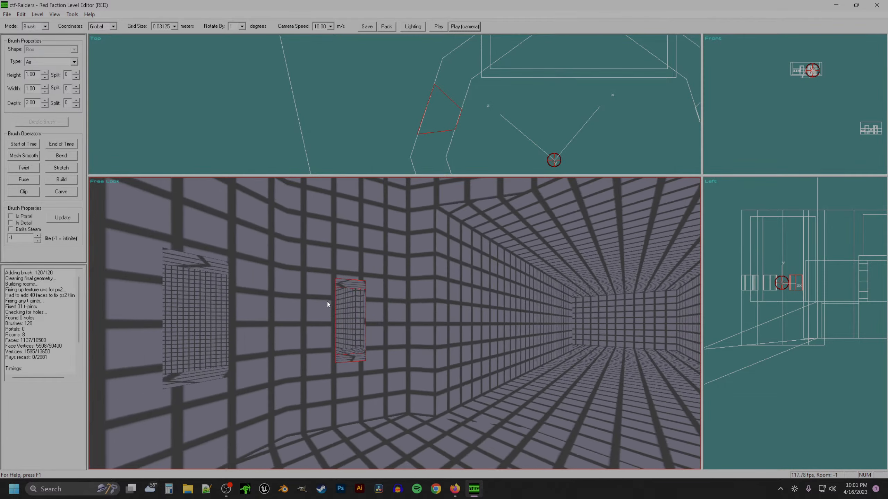
key(z)
key(KP_4)
key(z)
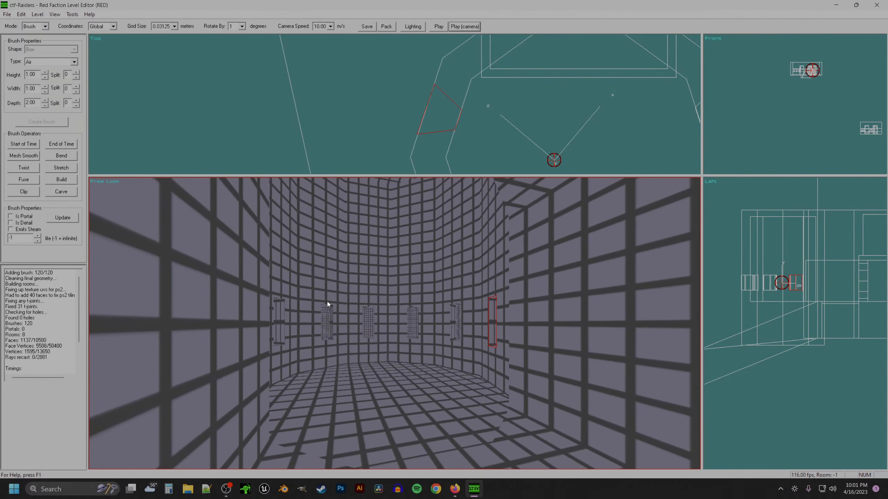
key(a)
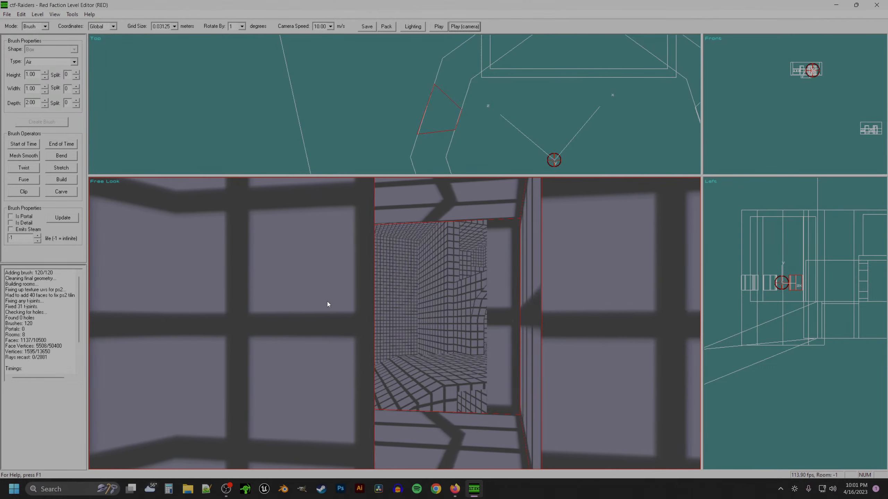
key(KP_4)
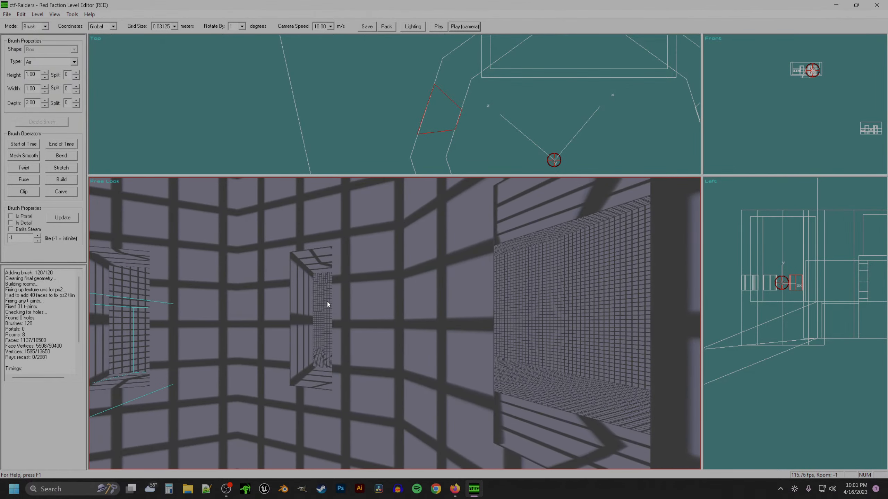
key(KP_4)
key(KP_6)
key(KP_6)
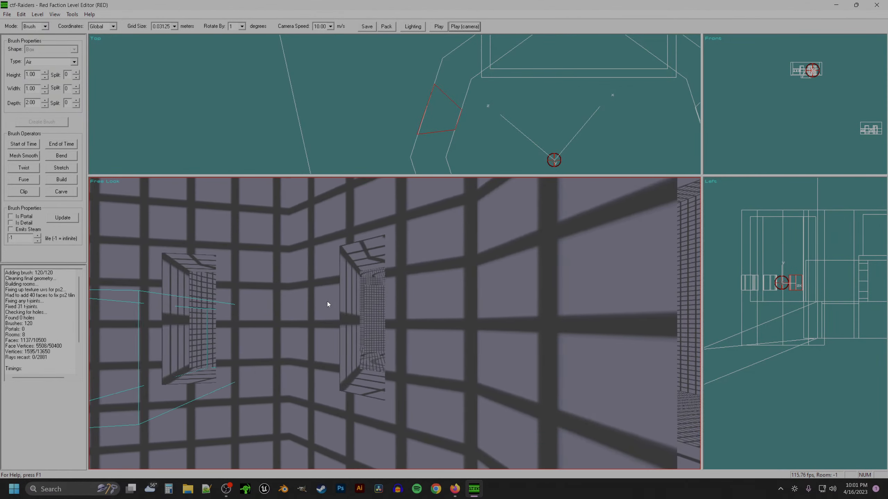
key(KP_3)
key(KP_1)
key(KP_3)
key(KP_1)
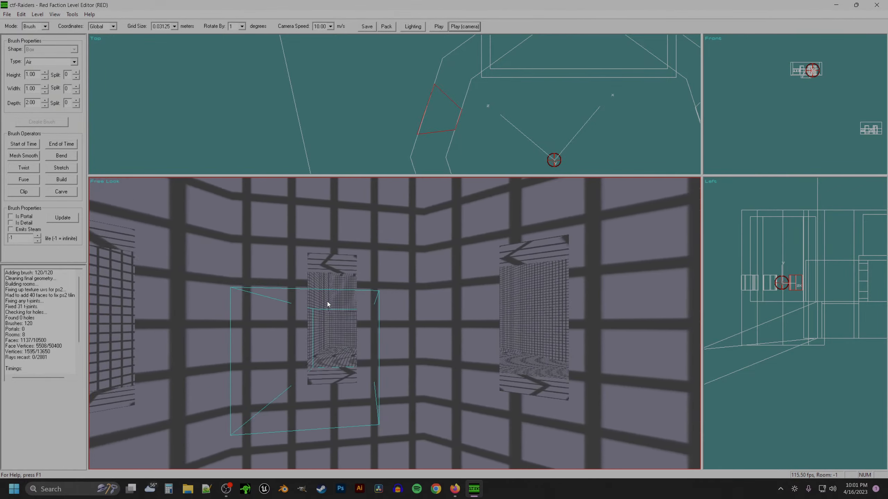
key(z)
key(KP_6)
key(KP_4)
key(KP_3)
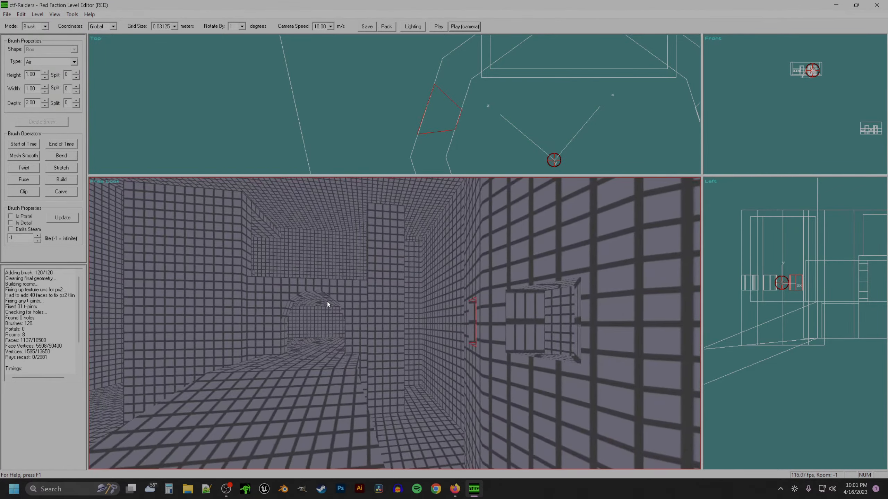
key(z)
key(KP_3)
key(KP_4)
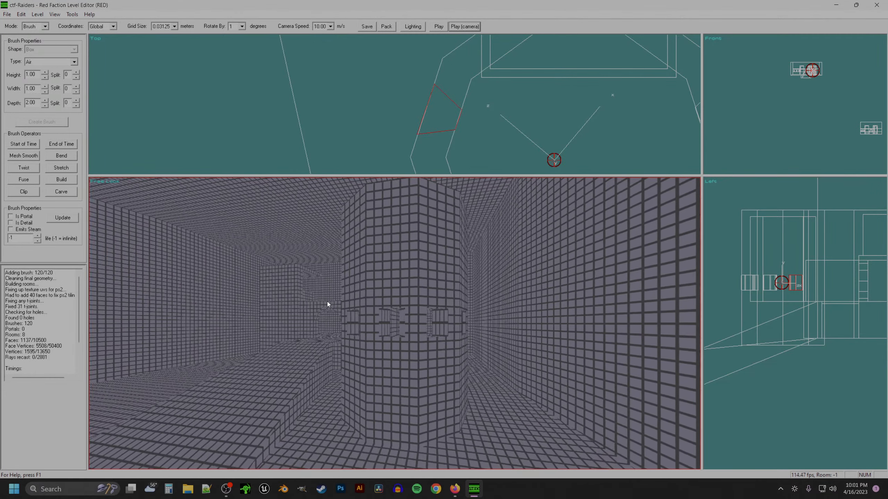
- Select every face in the map, apply Box texture mapping to them, and return to brush editing
key(t)
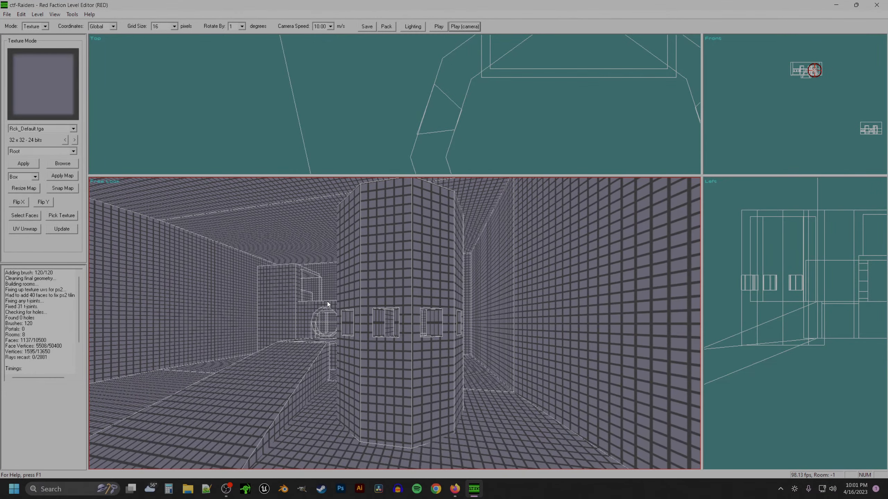
click(30, 218)
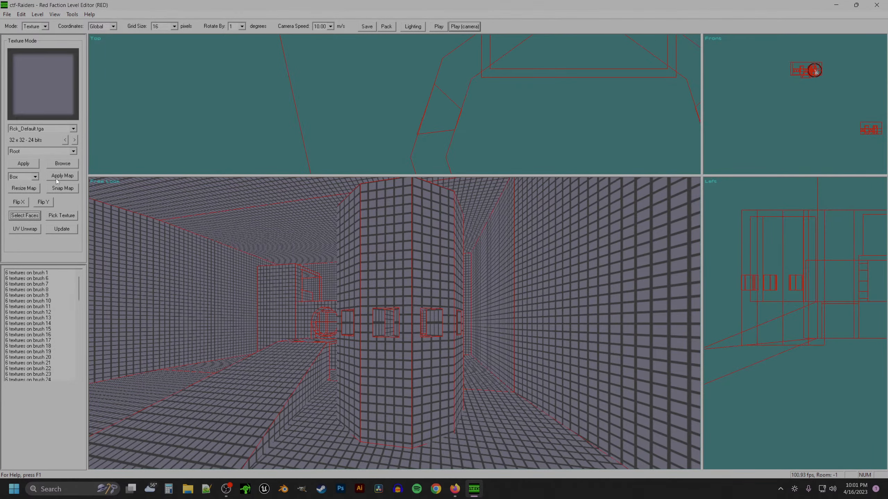
click(57, 177)
key(b)
- Inspect the hall's surfaces and the air and solid brushes that form its low walls
key(a)
click(403, 383)
key(z)
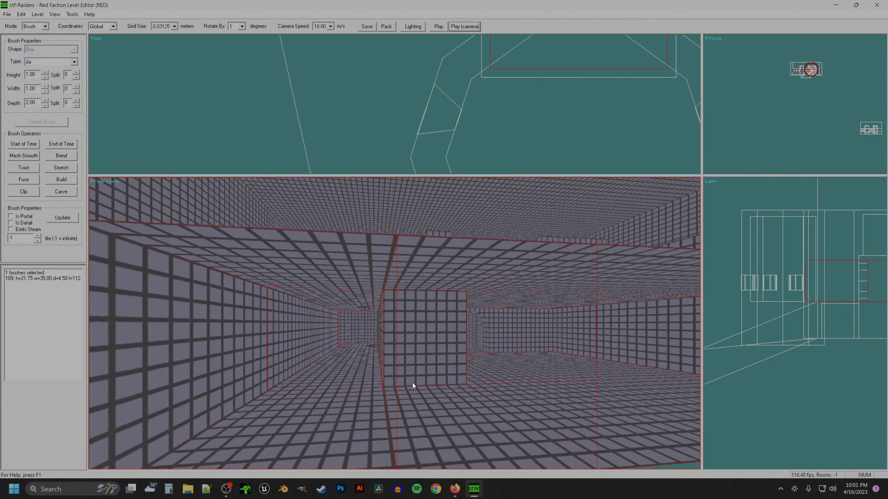
key(KP_Add)
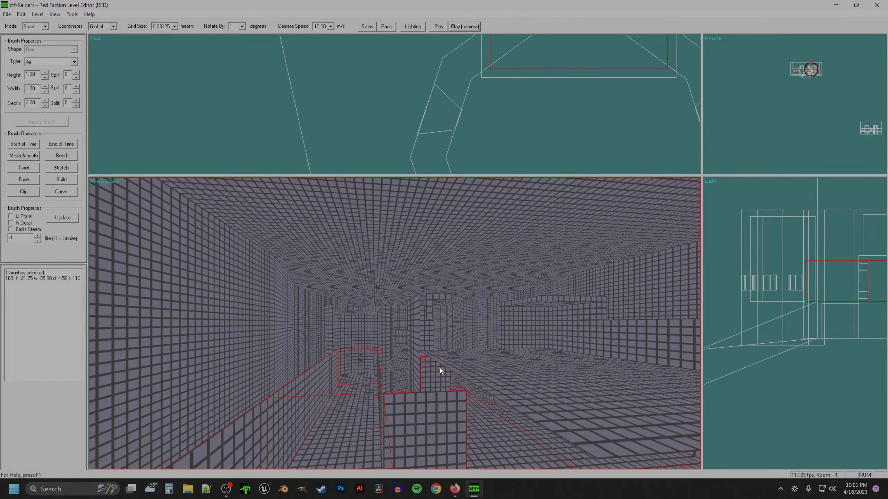
click(465, 365)
key(a)
key(KP_4)
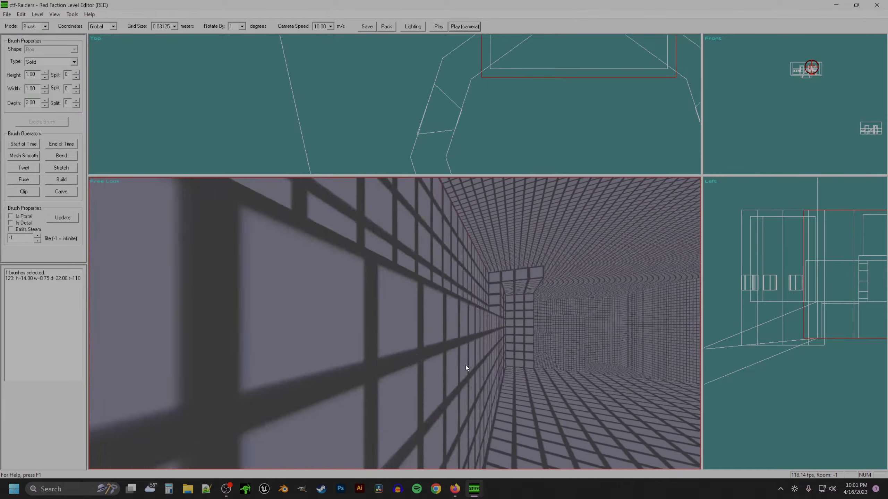
key(z)
key(KP_Add)
key(KP_6)
key(KP_Subtract)
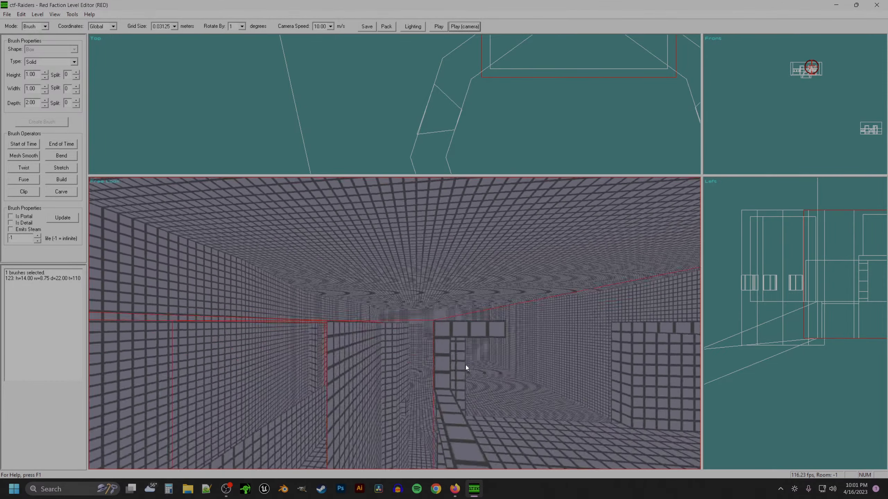
key(KP_4)
key(z)
- Delete the brush that forms the ledge line along the long low wall
key(f)
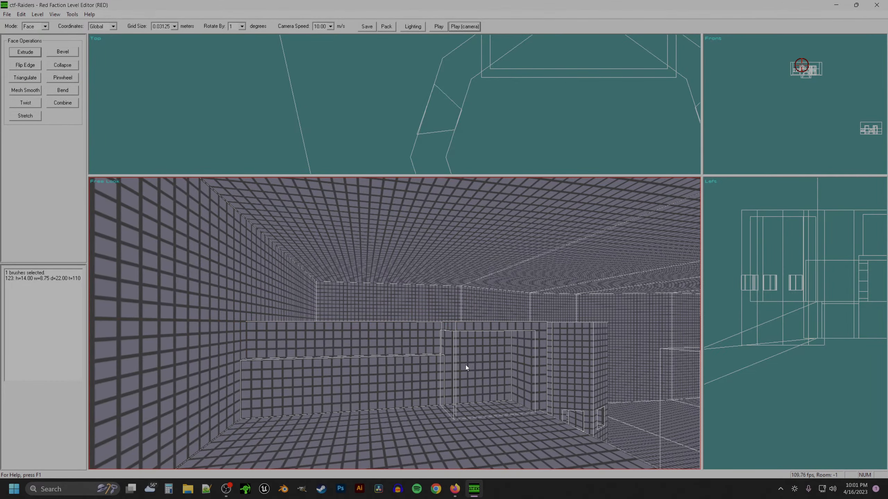
click(383, 360)
key(b)
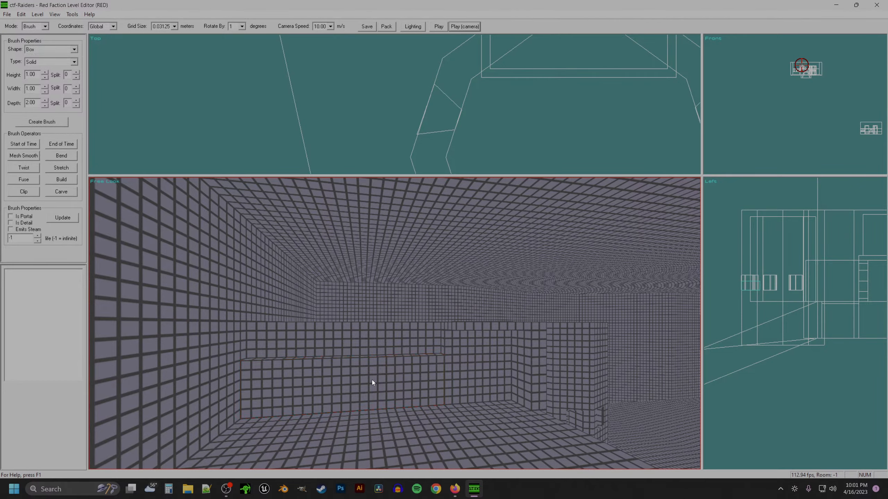
key(Delete)
- Check the long low wall's face and the adjoining niche where the ledge brush was removed
key(f)
click(372, 385)
key(a)
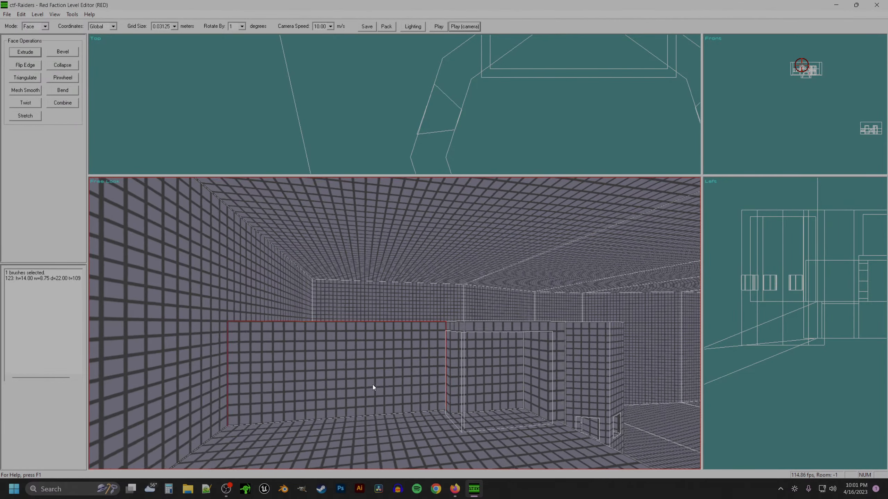
key(KP_Subtract)
key(KP_6)
key(KP_Add)
key(b)
- Widen the small air brush at the long wall toward the niche by moving its side vertices on a 1.00 m grid
key(m)
key(a)
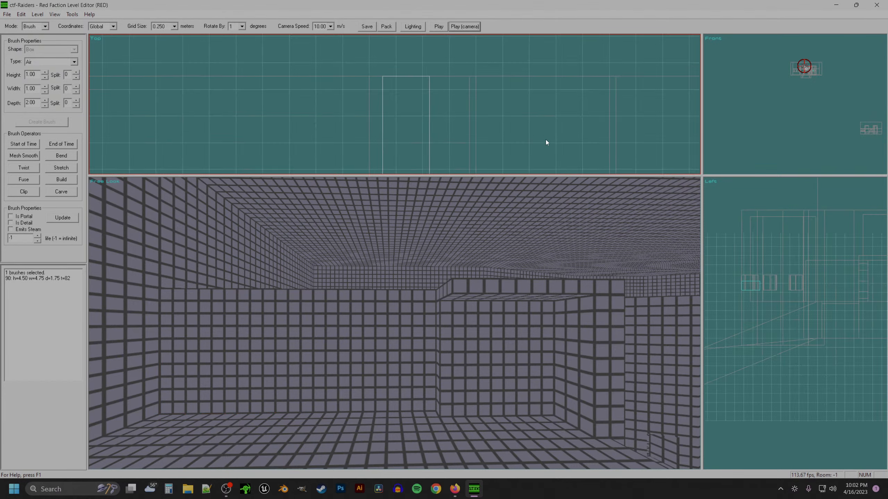
key(bracketright)
key(bracketright)
key(z)
key(v)
drag(428, 94, 404, 132)
key(m)
drag(430, 95, 459, 95)
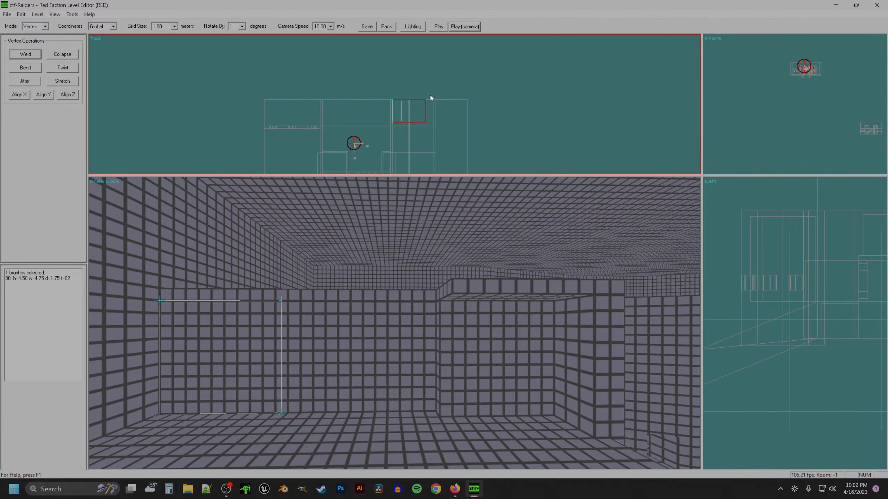
- Extend the air brush's lower end in the top view by moving its end vertices, and set the grid size to 0.125 m
drag(420, 118, 388, 128)
key(m)
mouse_move(458, 113)
mouse_down()
mouse_move(459, 137)
mouse_move(458, 118)
mouse_up()
key(bracketleft)
key(bracketleft)
key(bracketleft)
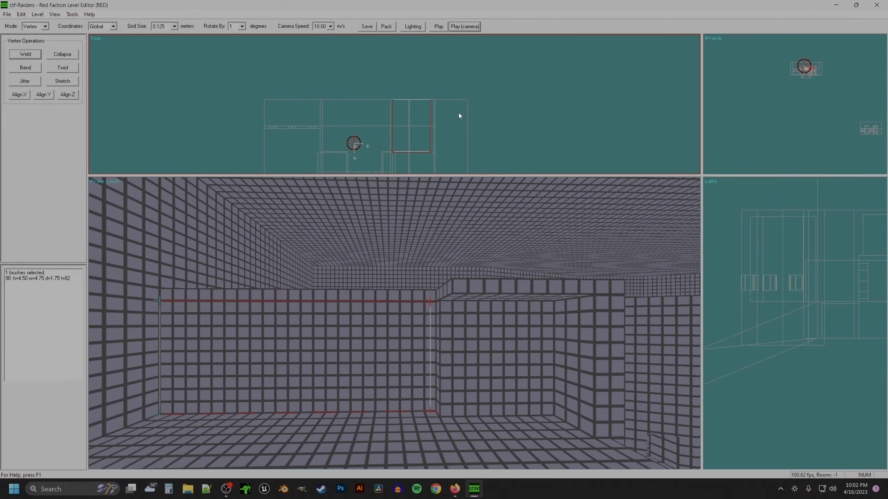
scroll(458, 115, up, 3)
key(a)
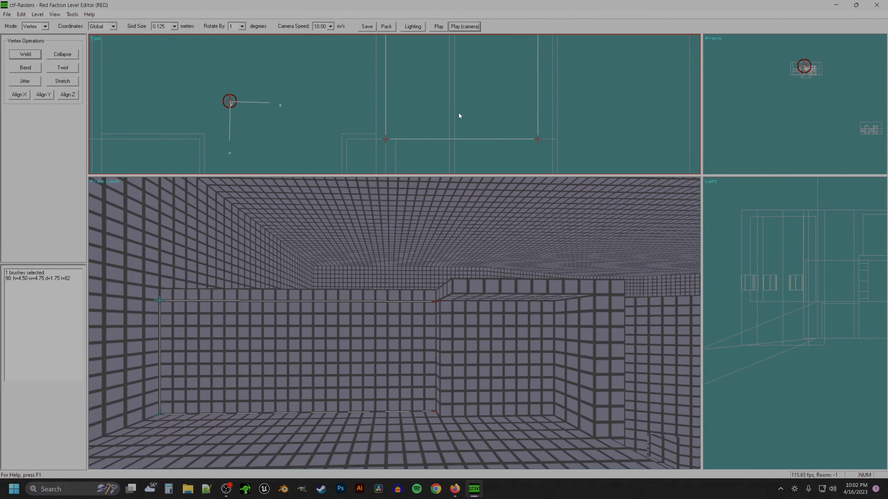
- Try to pull the air brush's end vertices back from the wall line in 0.125 m steps, and return them
key(z)
key(a)
key(a)
key(KP_2)
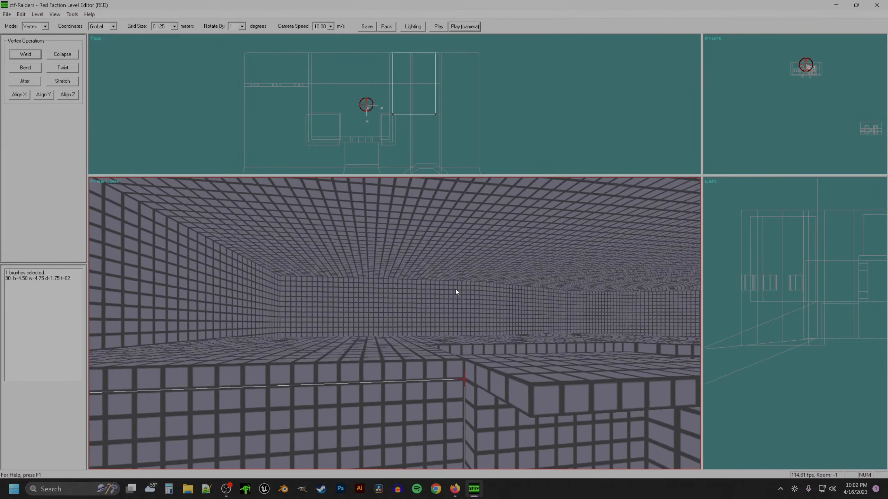
key(KP_6)
key(KP_4)
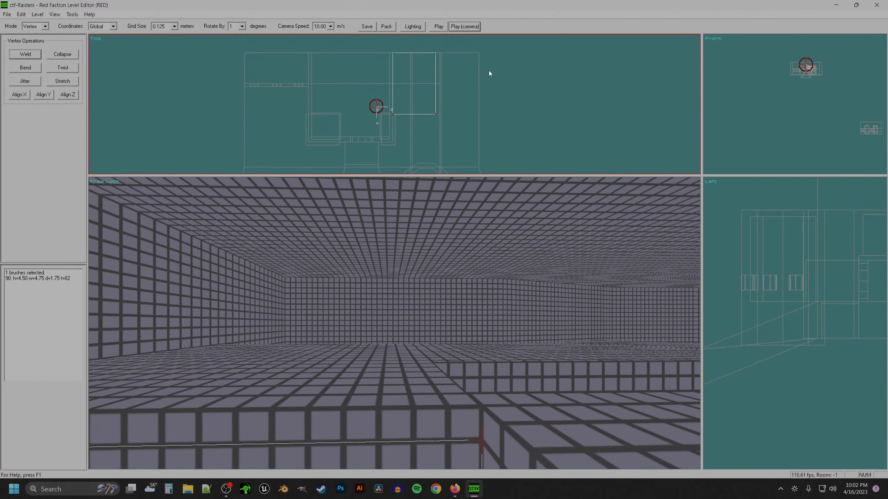
key(Up)
key(Up)
key(Up)
key(Up)
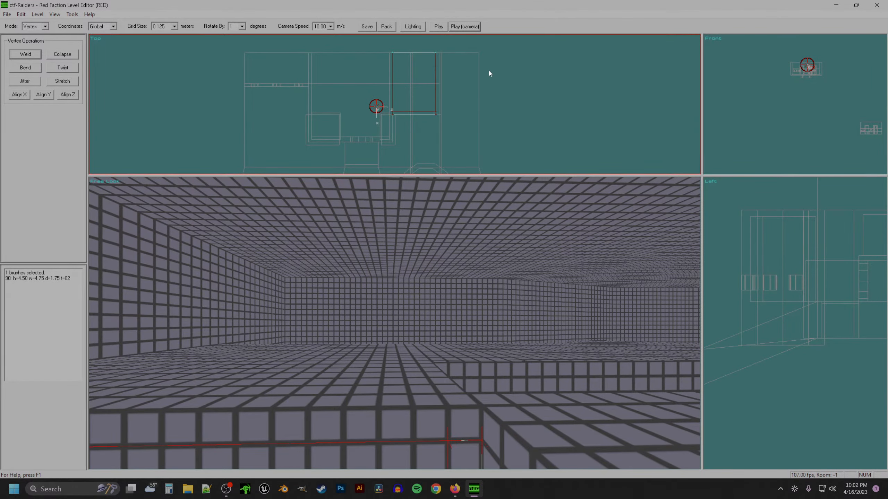
key(a)
key(KP_2)
key(Down)
key(Down)
key(Down)
key(Down)
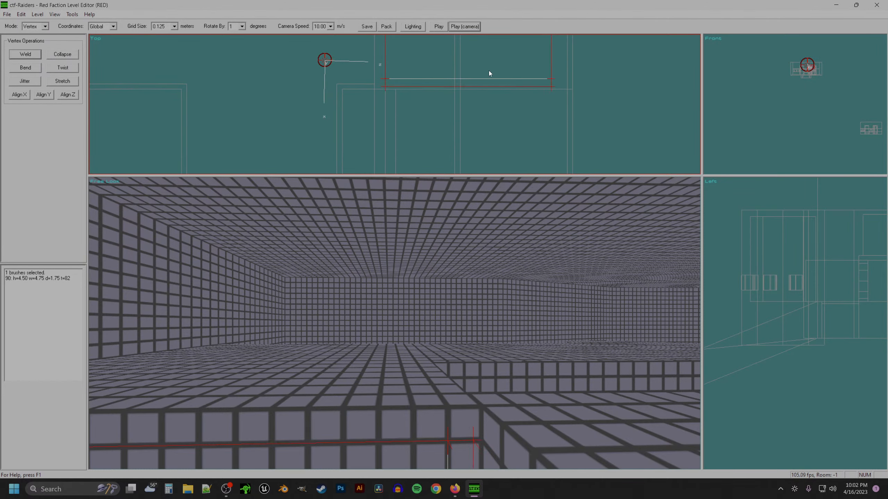
- Set the grid size to 0.50 m and pull the air brush's end vertices back one step from the wall line
key(bracketright)
key(bracketright)
key(Up)
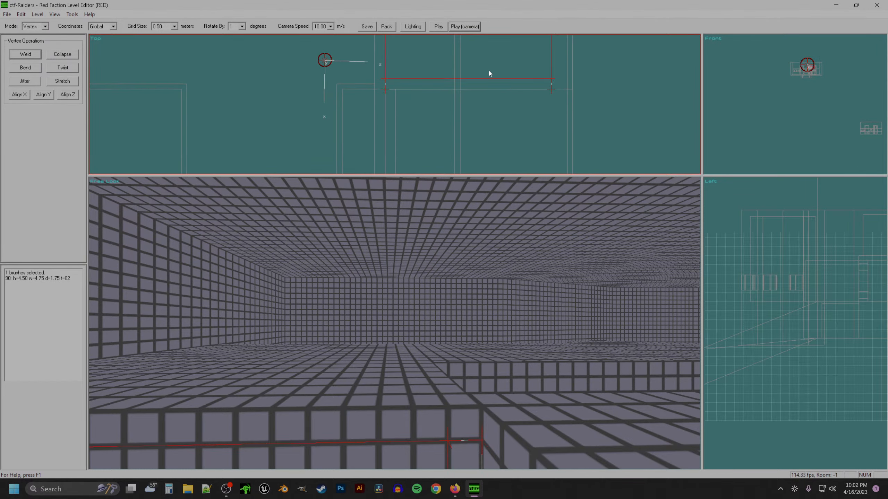
key(z)
key(KP_8)
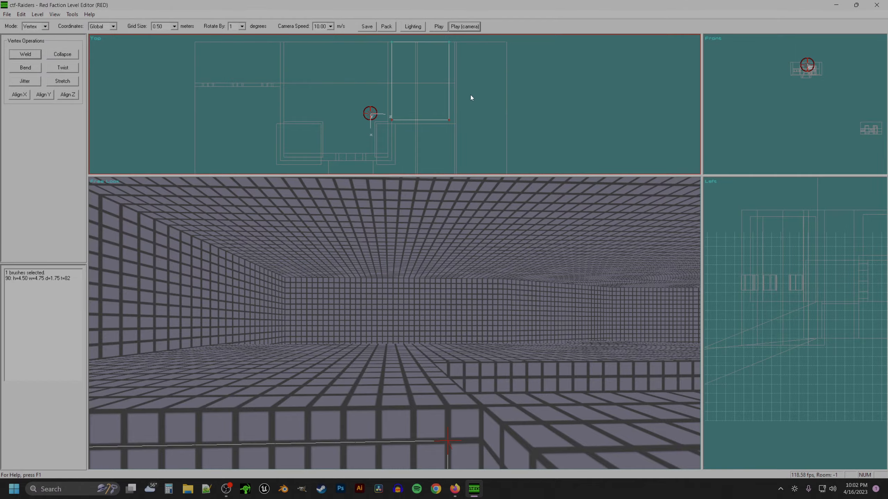
- Move the air brush's outer side vertices out to the far wall line, and inset them by 0.50 m
drag(470, 131, 431, 41)
key(KP_4)
key(Right)
key(Right)
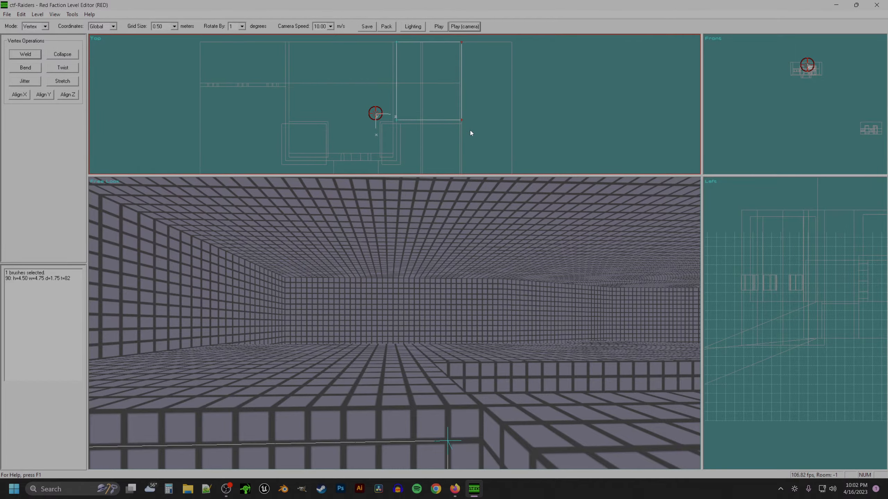
key(a)
key(KP_4)
key(z)
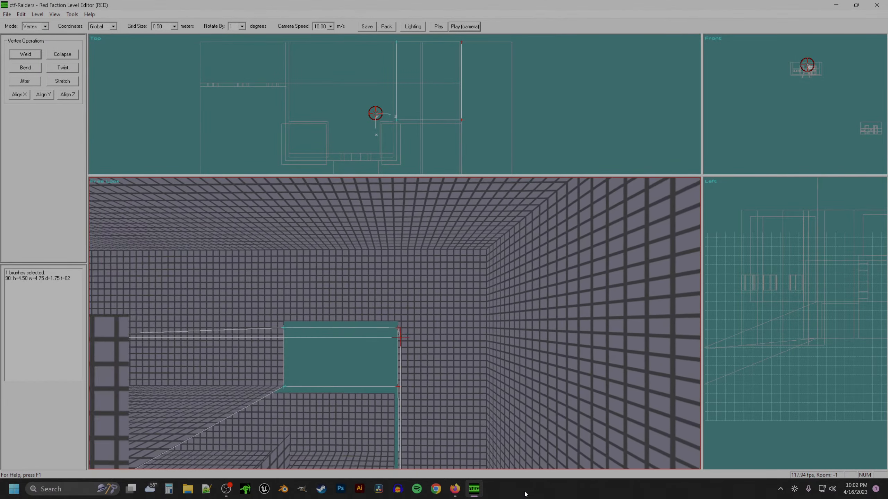
key(a)
key(Left)
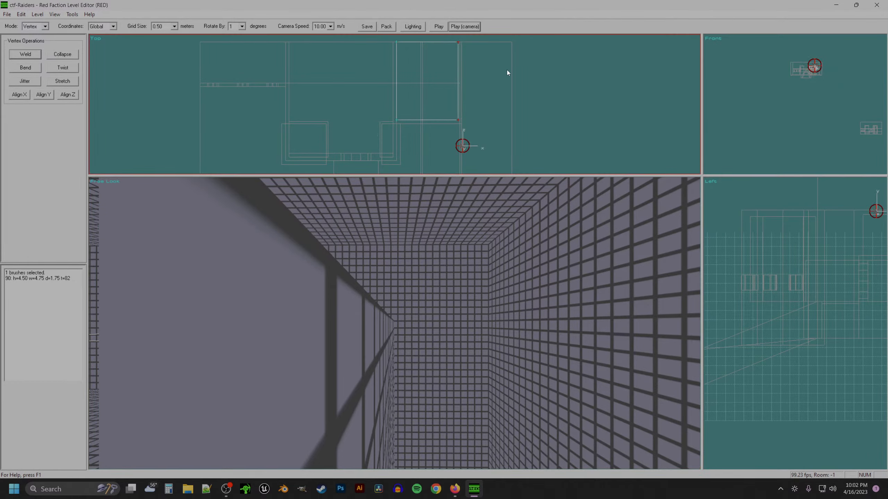
- Pull the air brush's outer side vertices back to the middle dividing wall in the top view
drag(369, 130, 473, 108)
key(z)
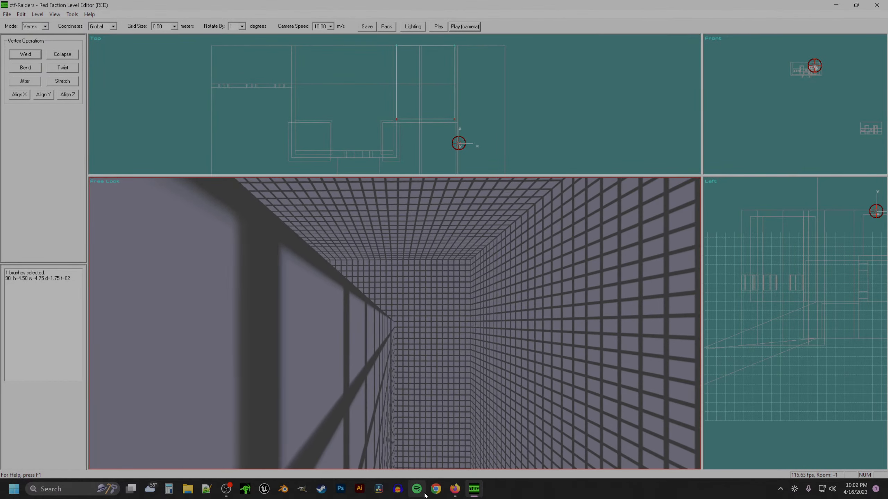
key(KP_6)
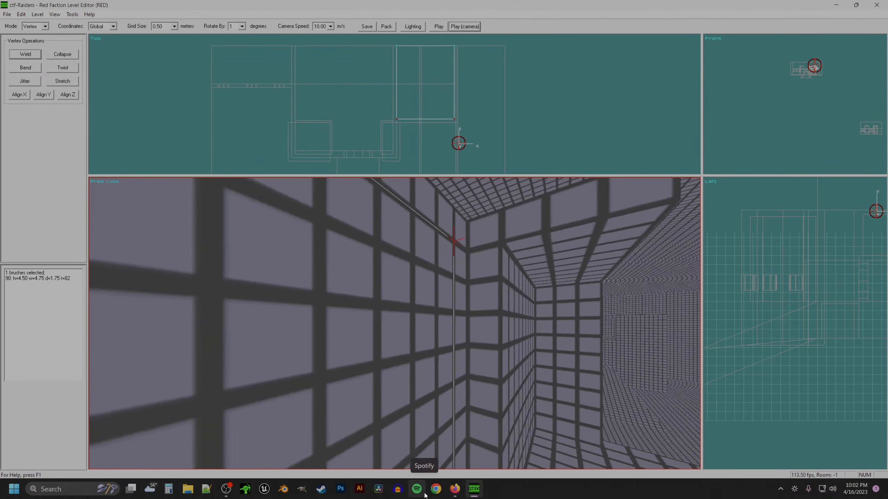
key(KP_4)
mouse_move(490, 162)
mouse_down()
mouse_move(435, 59)
mouse_move(437, 41)
mouse_up()
key(m)
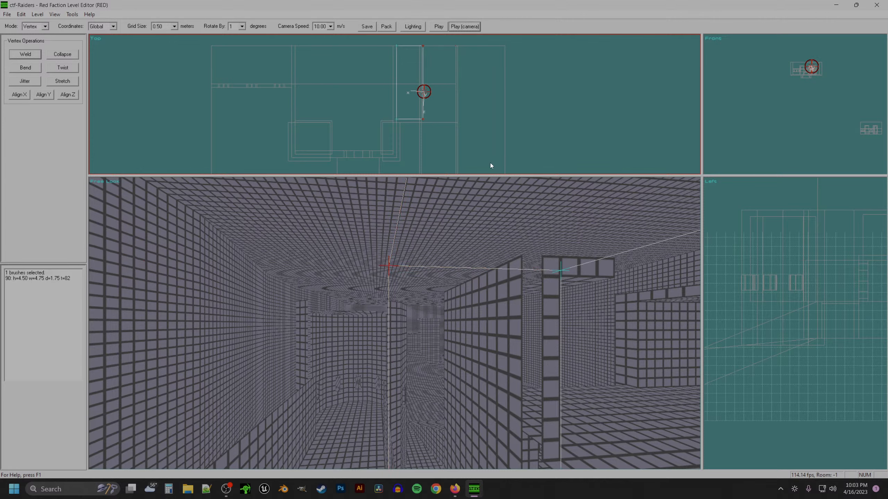
- Align the side vertices with the middle wall on a 0.125 m grid, and offset them just past it on a 0.50 m grid
key(bracketleft)
key(bracketleft)
key(m)
key(a)
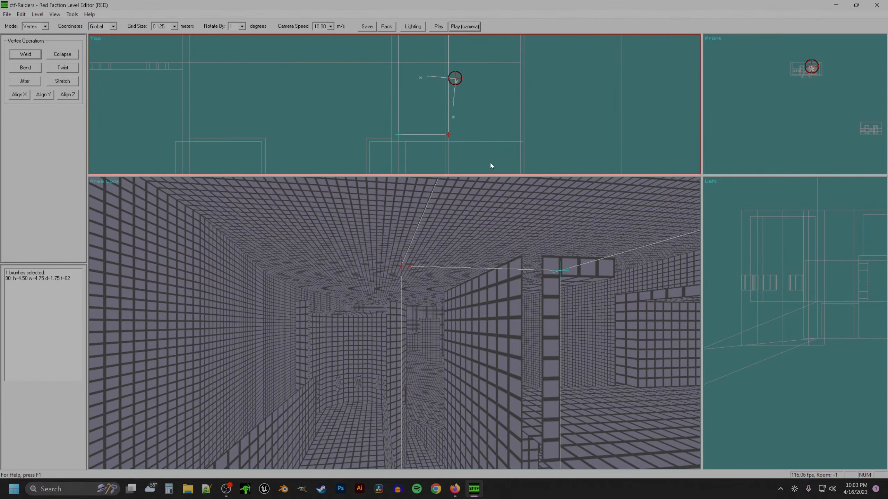
key(m)
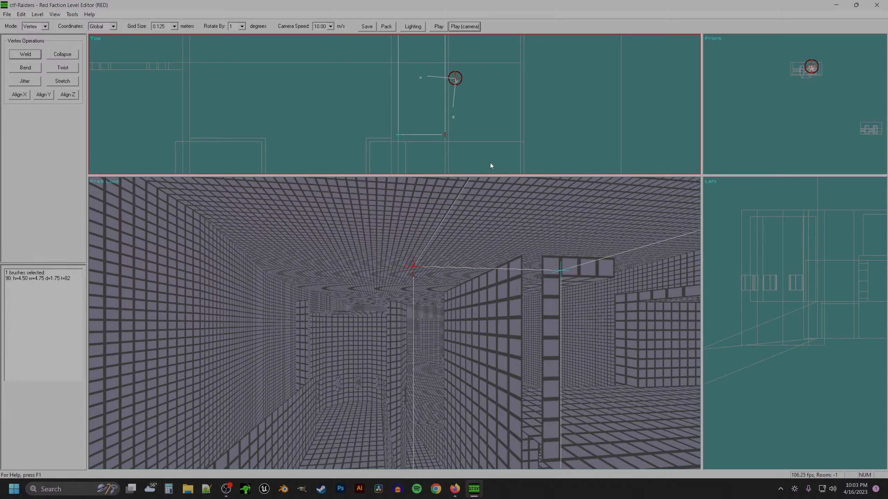
key(bracketright)
key(bracketright)
key(m)
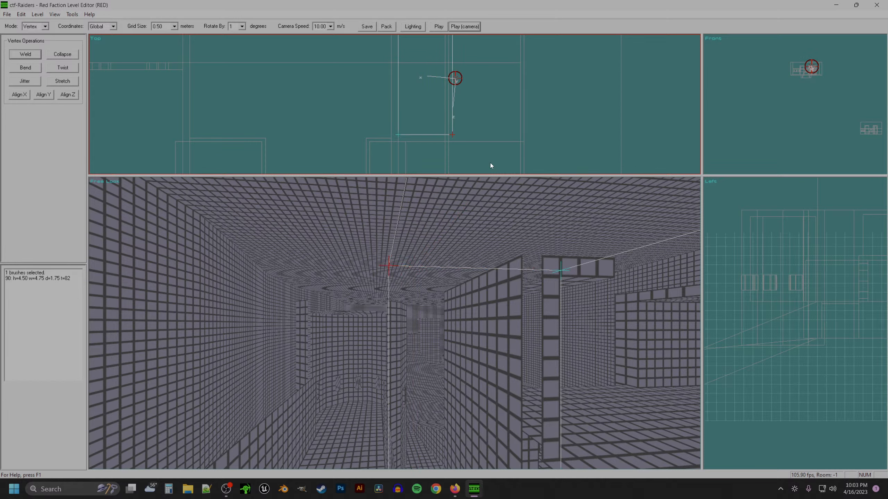
key(z)
key(m)
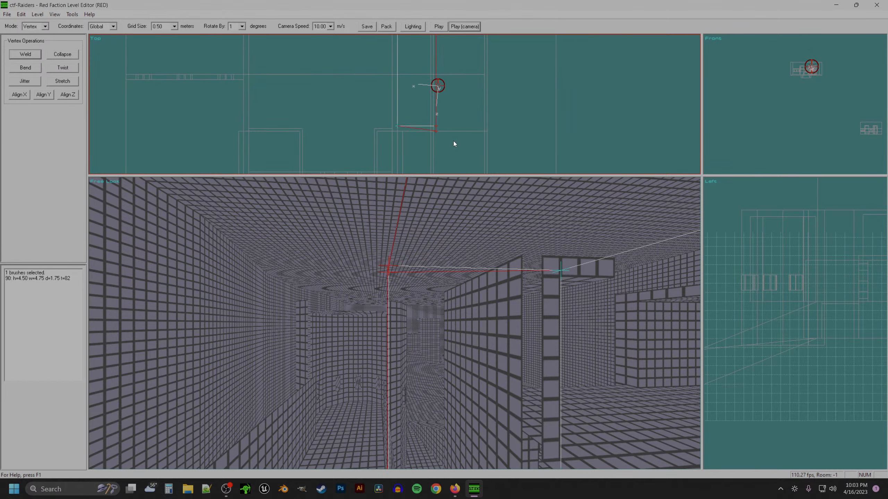
key(m)
key(z)
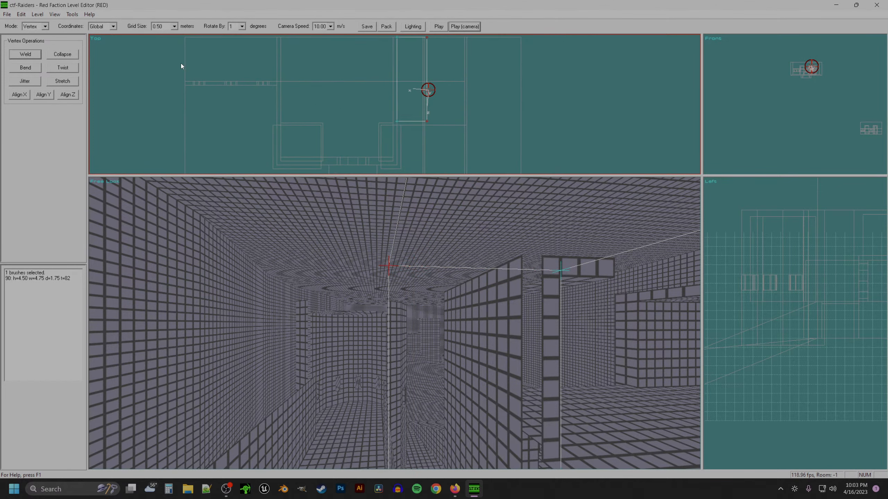
- Extrude the air brush's outer side face to the far wall line, refining its position on a 0.250 m grid
key(f)
drag(447, 134, 421, 35)
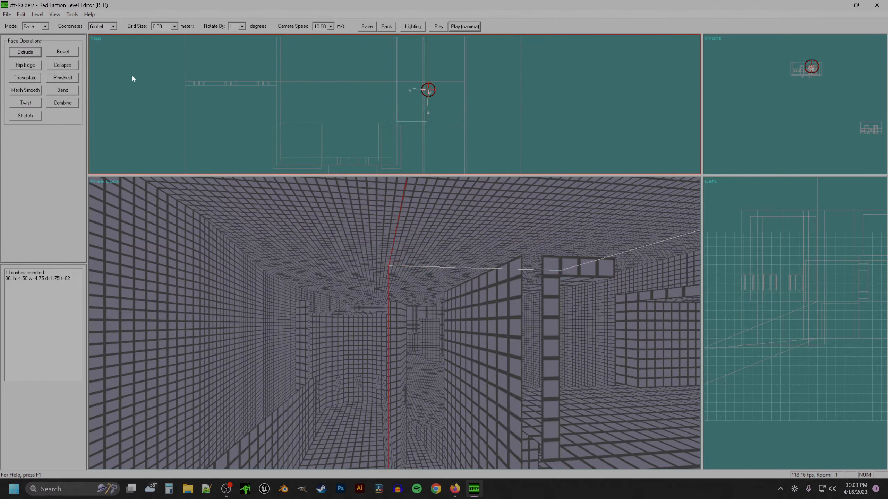
click(24, 48)
key(m)
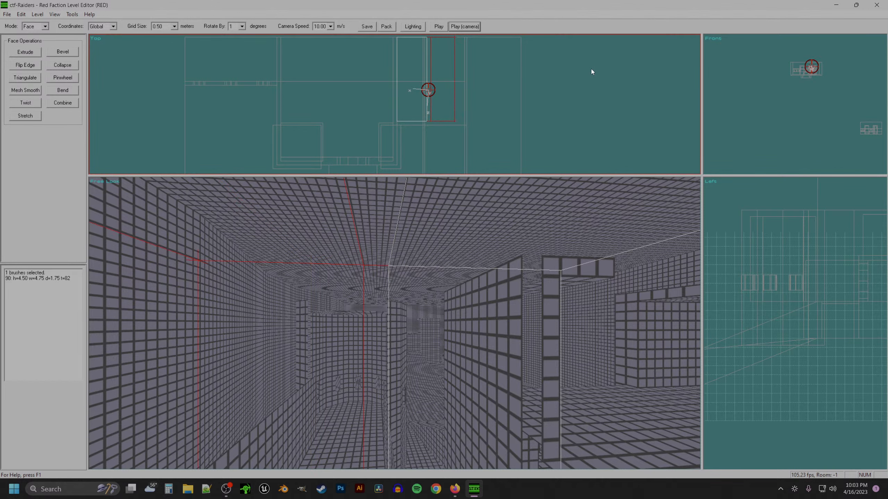
key(bracketleft)
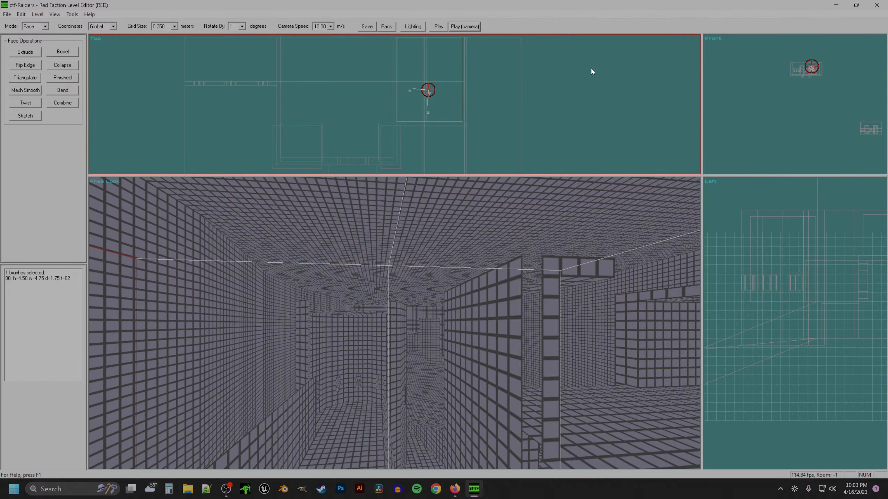
key(m)
- Extrude the lower end face of the new section to the round shaft, using a 1.00 m grid
click(470, 121)
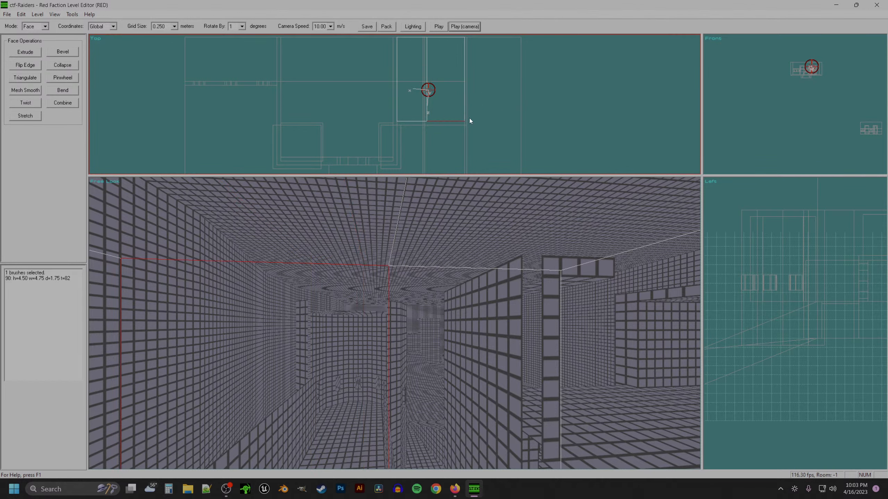
click(25, 51)
key(z)
key(KP_2)
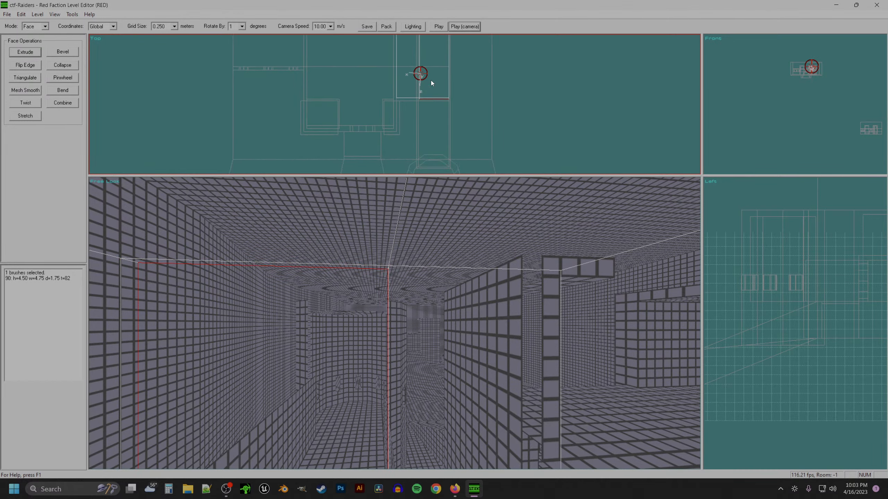
key(bracketright)
key(bracketright)
key(m)
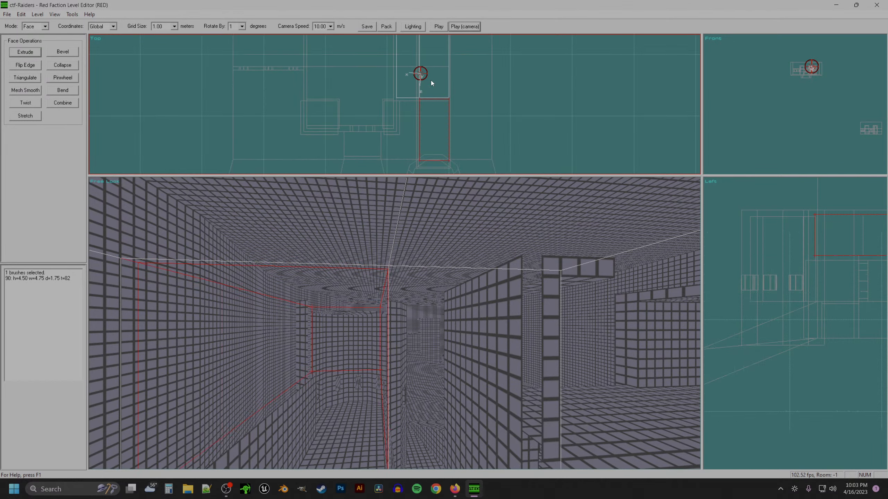
key(KP_2)
key(a)
key(z)
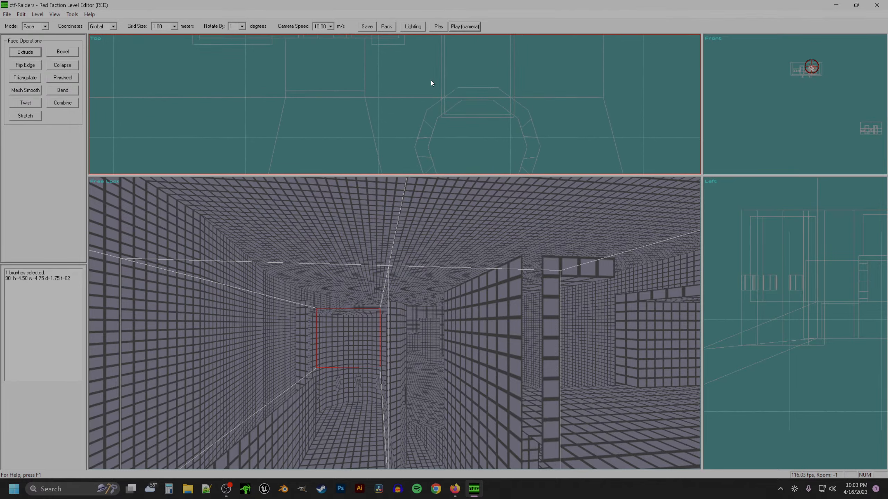
key(a)
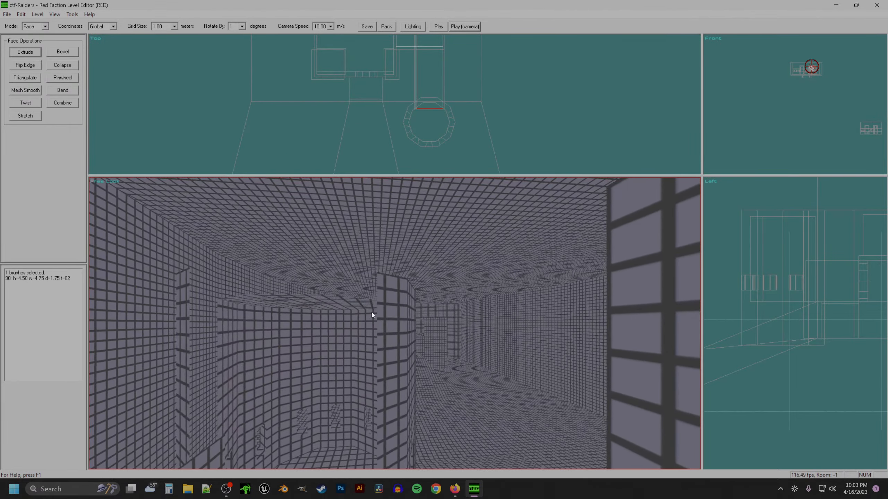
key(z)
key(a)
- Rebuild the level geometry with the extended air brush and enter texture mode
key(b)
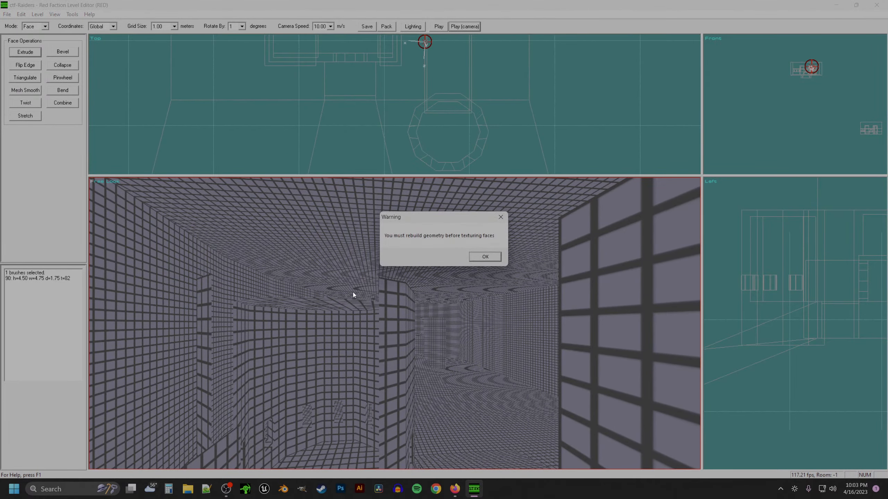
key(Return)
key(z)
key(KP_1)
key(a)
key(t)
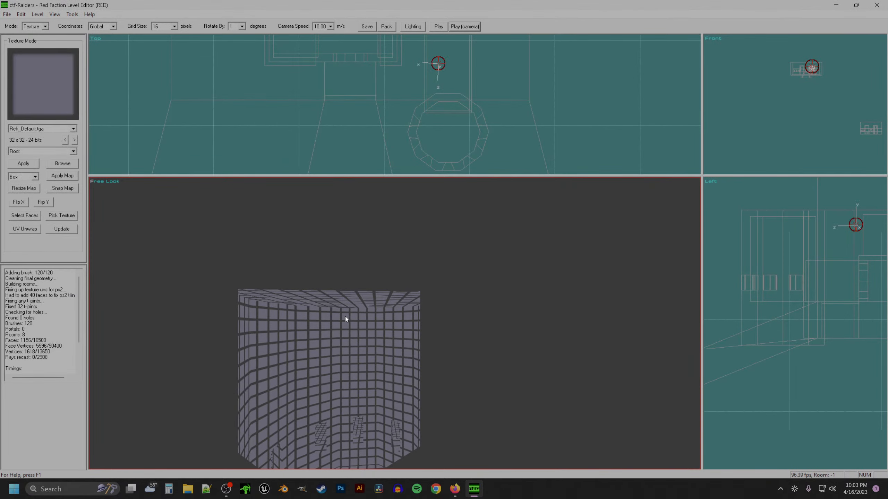
key(a)
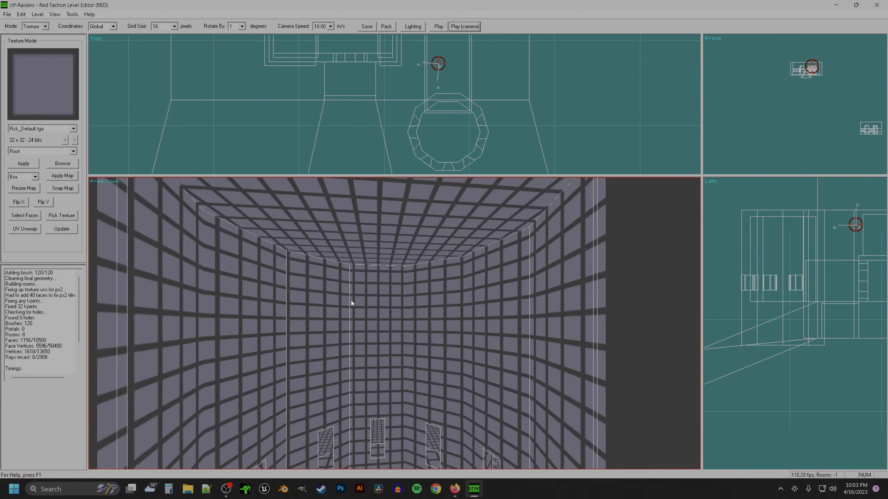
- Return to brush mode and examine the new passage, its opening into the round shaft and the adjoining hall
key(z)
key(b)
click(453, 451)
key(a)
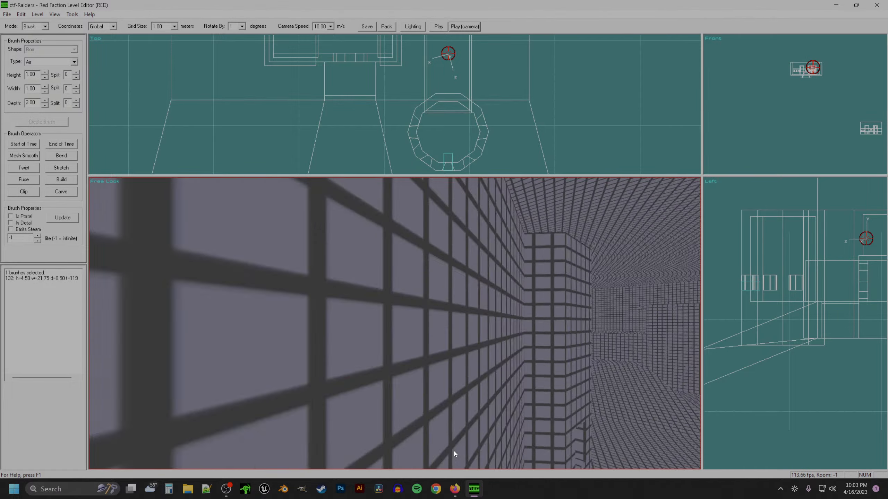
key(KP_Add)
key(KP_3)
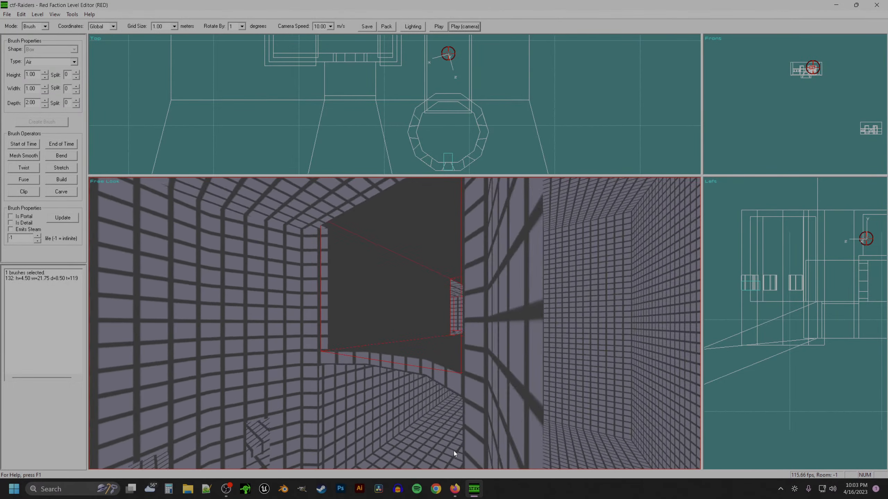
key(a)
key(a)
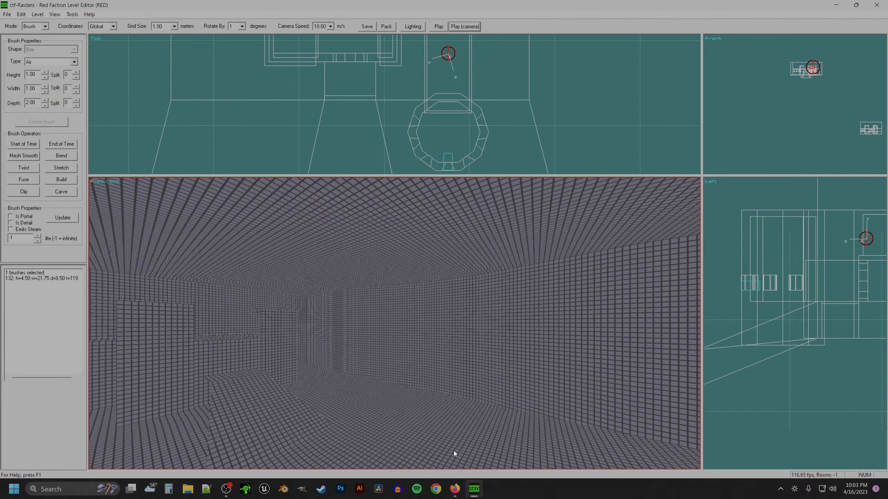
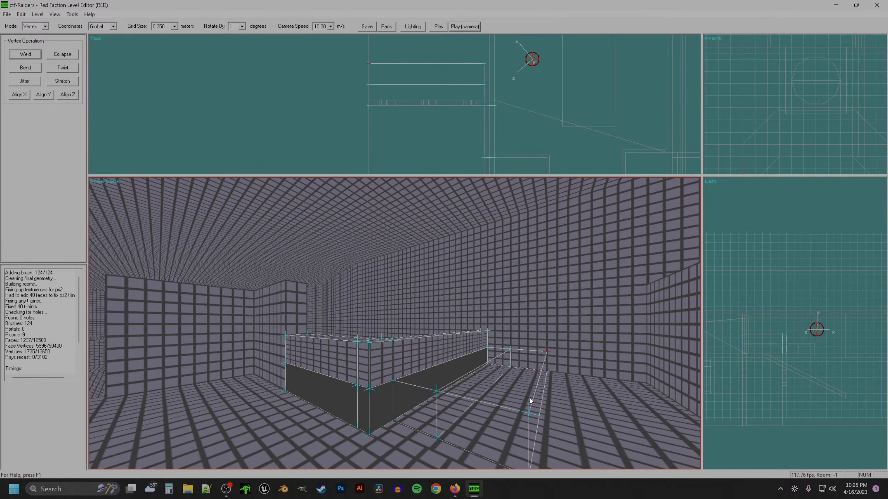
- Try to lower the two outer top vertices of the low L-shaped brush to slope its end, and undo the move
ctrl+click(529, 413)
drag(814, 344, 813, 354)
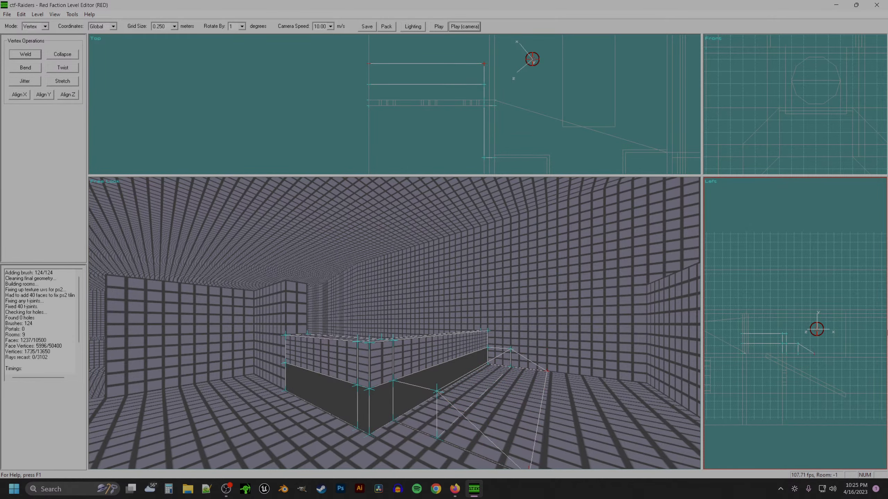
key(z)
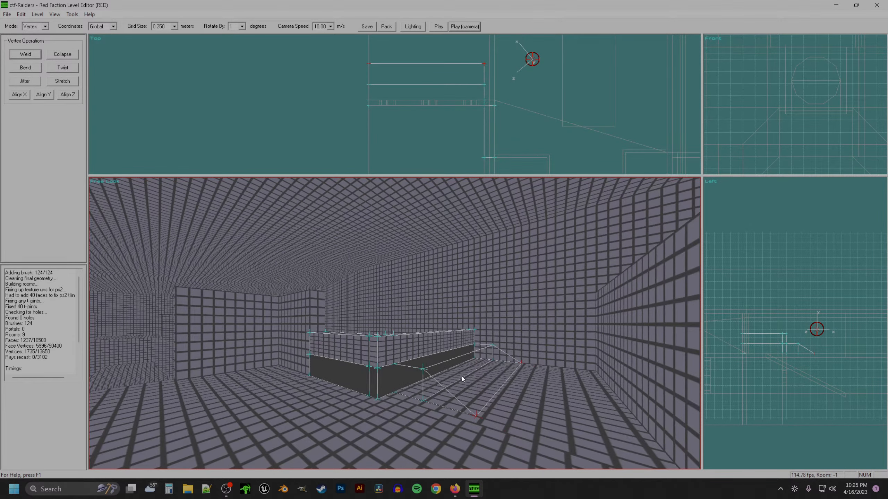
key(ctrl+z)
key(a)
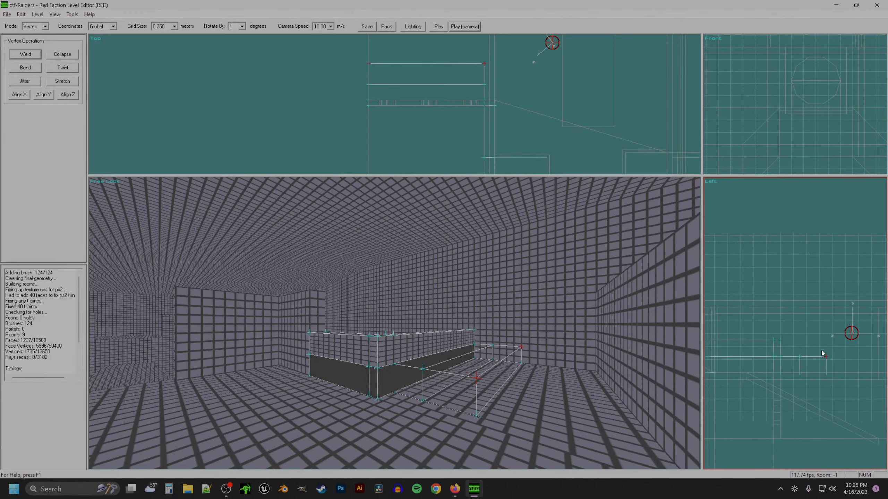
- Lower the outer top vertices of the low L-shaped brush to slope its end, using the 0.25 m grid
drag(723, 395, 853, 373)
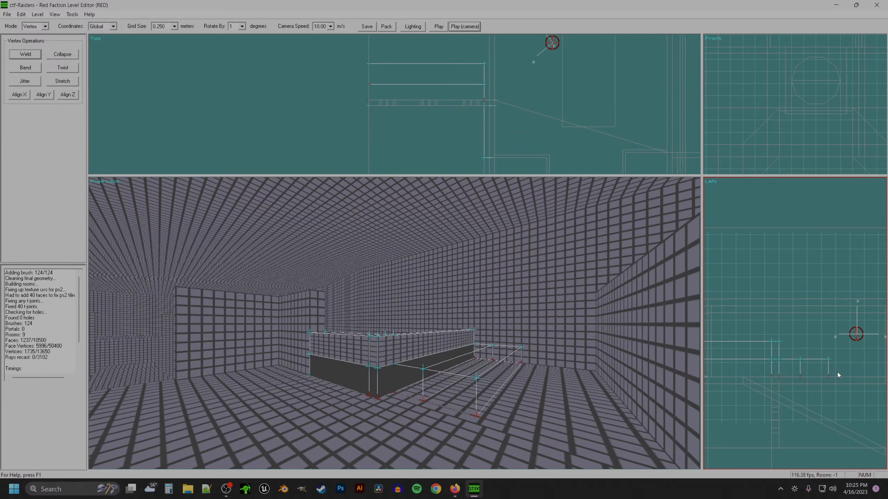
key(z)
drag(854, 357, 704, 385)
key(Down)
key(a)
drag(846, 348, 822, 383)
key(Down)
key(Down)
key(Down)
key(Down)
key(Down)
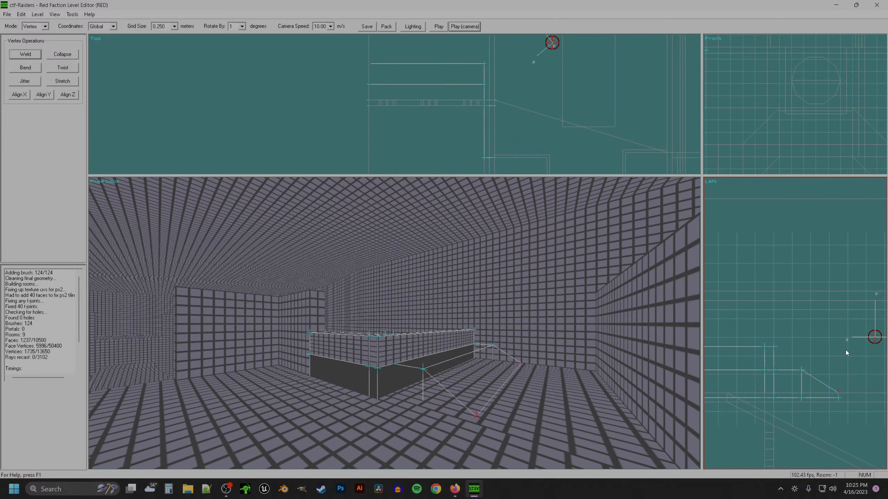
- Shift the sloped end of the brush 0.25 m outward and rebuild the level geometry in brush mode
drag(848, 353, 798, 421)
key(Right)
key(f)
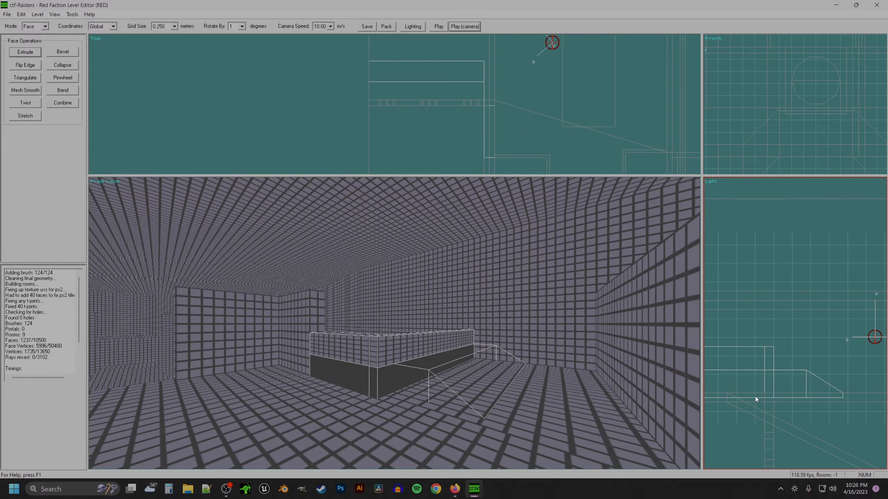
click(383, 377)
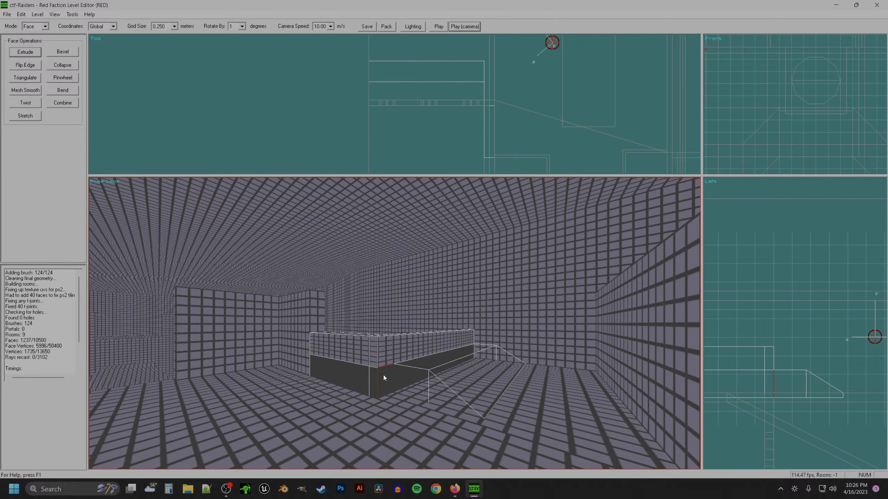
click(382, 351)
key(b)
key(ctrl+b)
click(450, 380)
key(z)
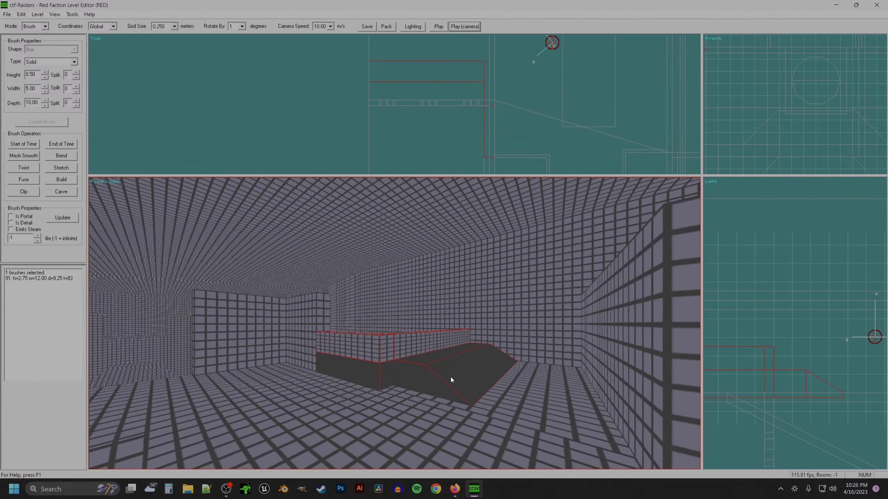
- Examine the sloped end of the L-shaped brush and the surrounding hall
key(a)
key(KP_6)
key(KP_4)
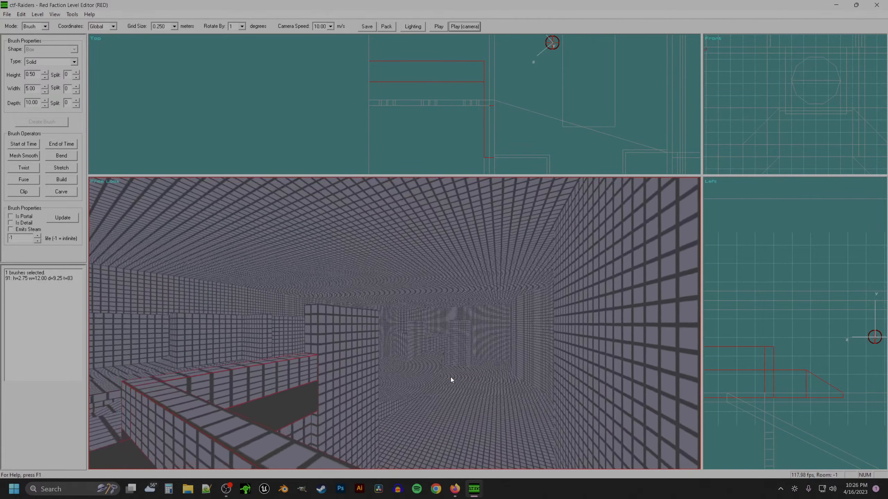
key(KP_1)
key(KP_Subtract)
key(z)
key(KP_6)
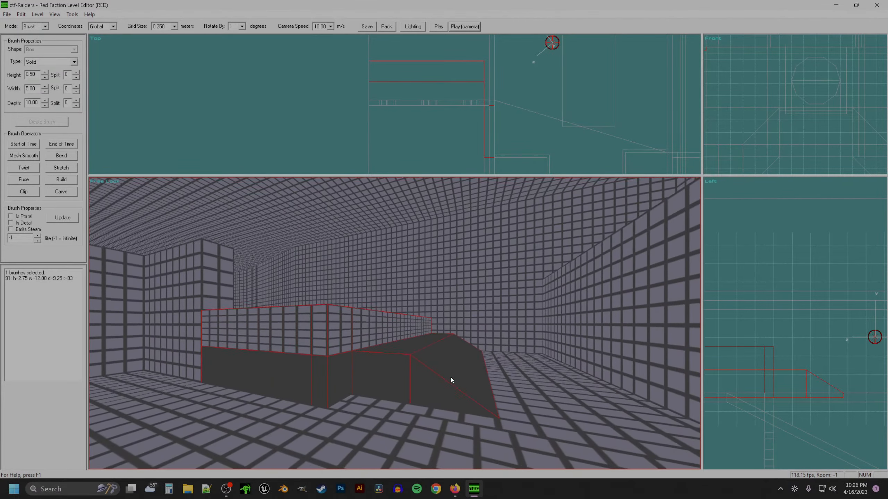
- Try to extrude the two stacked end faces beside the slope to its tip, undo, and pull them to its upper edge instead
key(f)
click(395, 389)
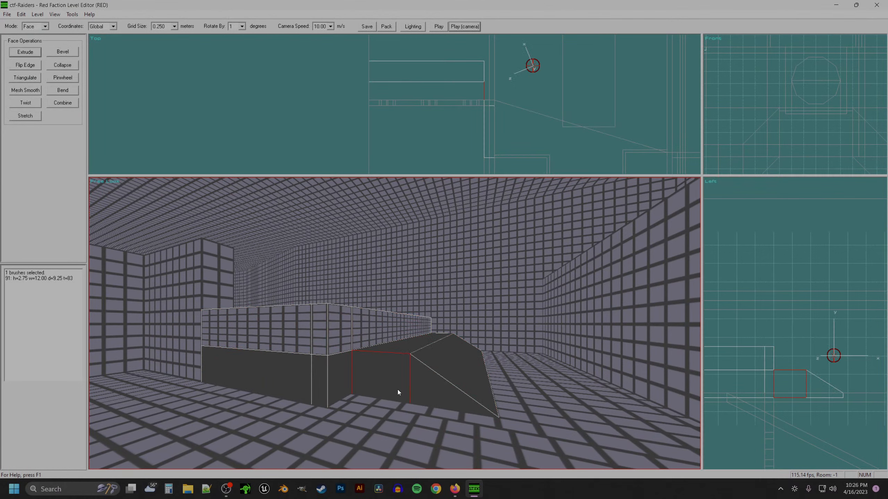
click(341, 349)
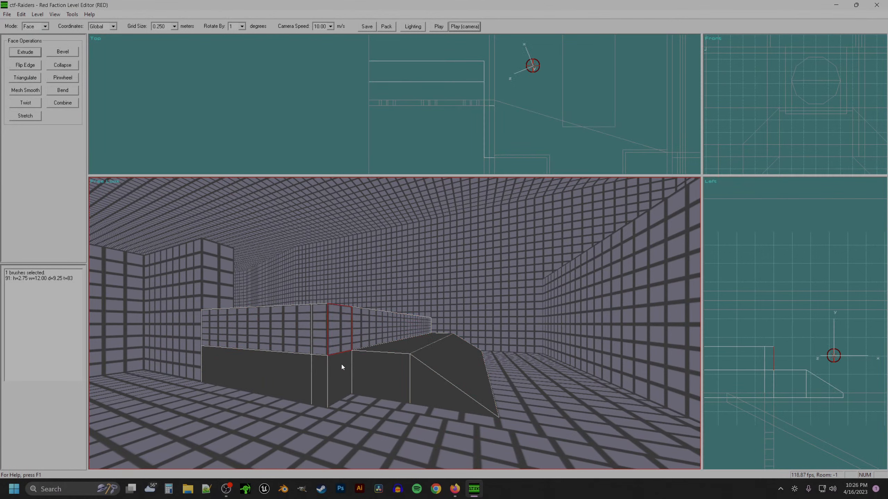
click(342, 373)
ctrl+click(335, 349)
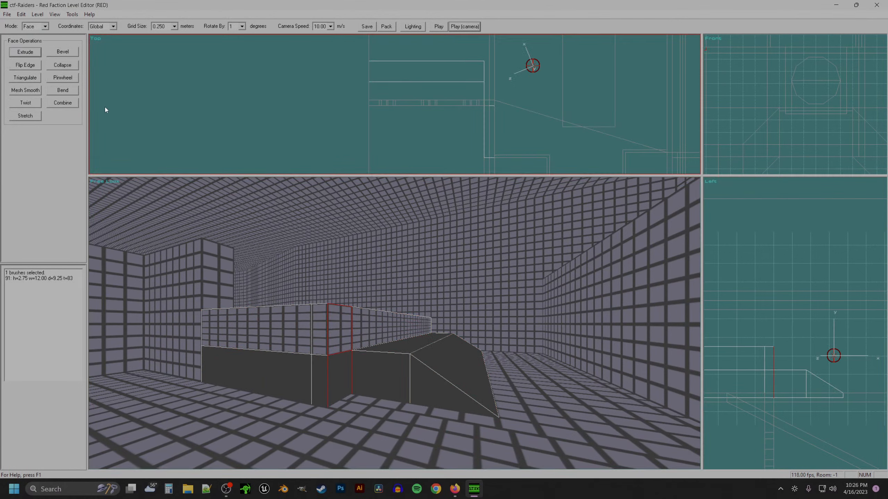
click(26, 51)
key(m)
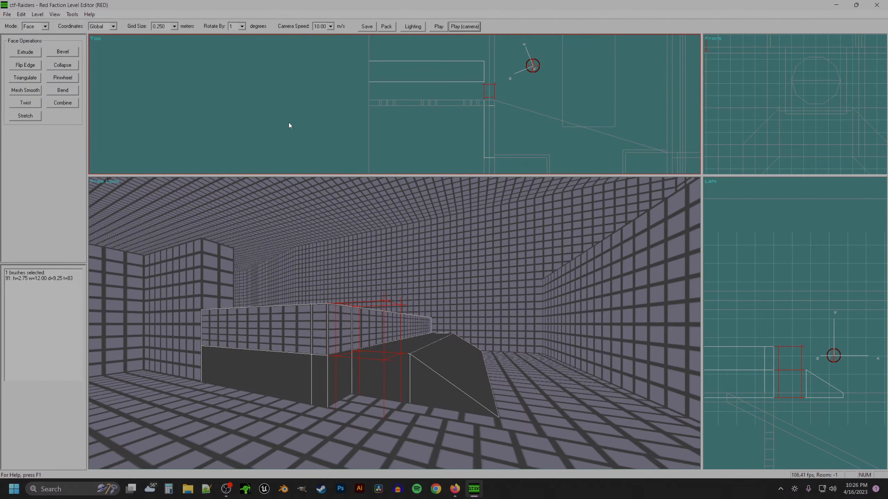
key(m)
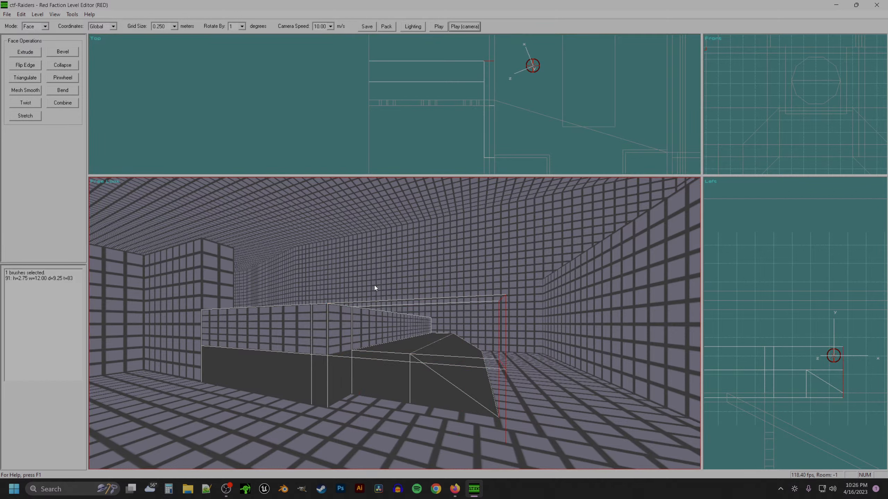
key(ctrl+z)
key(m)
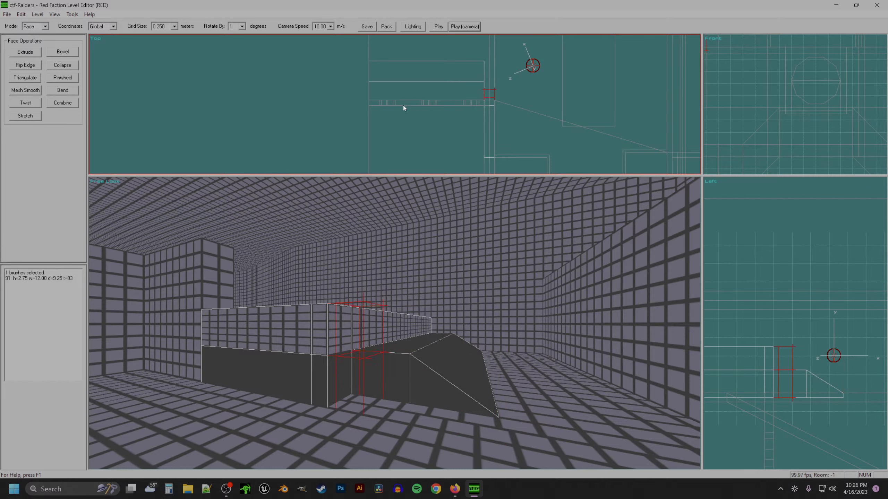
- Try to extrude only the lower of the two end faces slightly past the slope's upper edge, and rebuild the level geometry
click(419, 361)
click(407, 367)
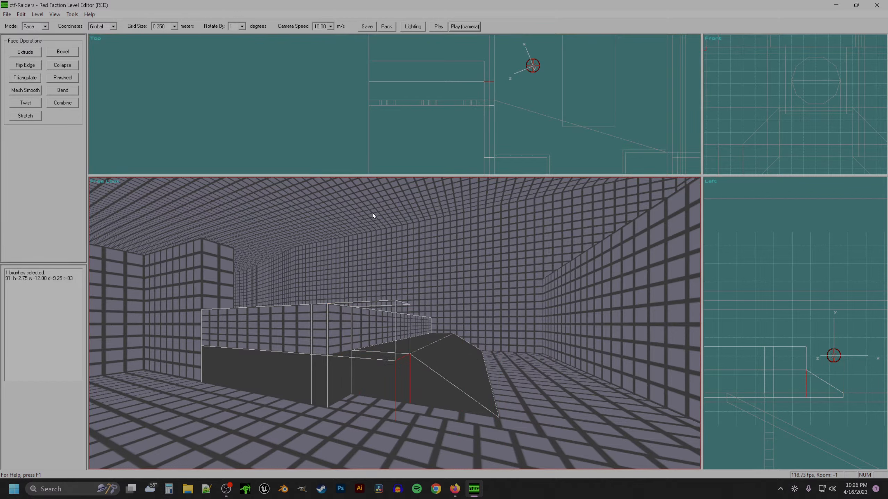
click(25, 51)
key(ctrl+z)
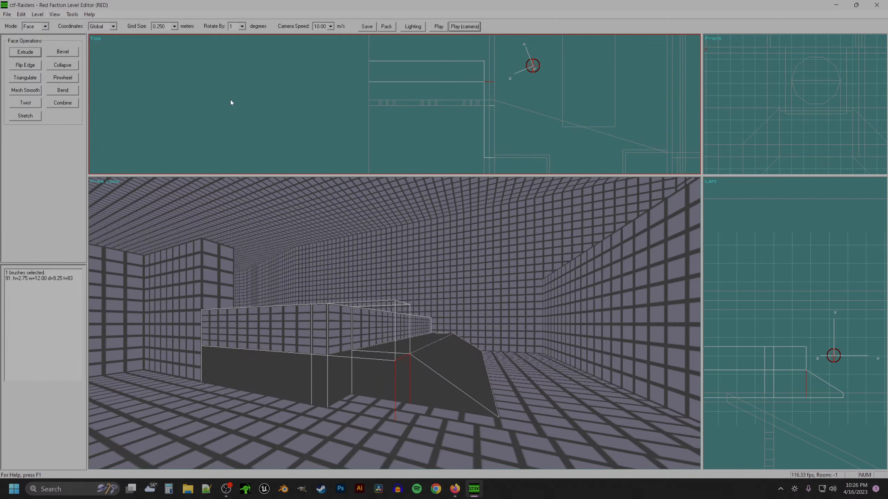
key(m)
key(ctrl+z)
click(37, 51)
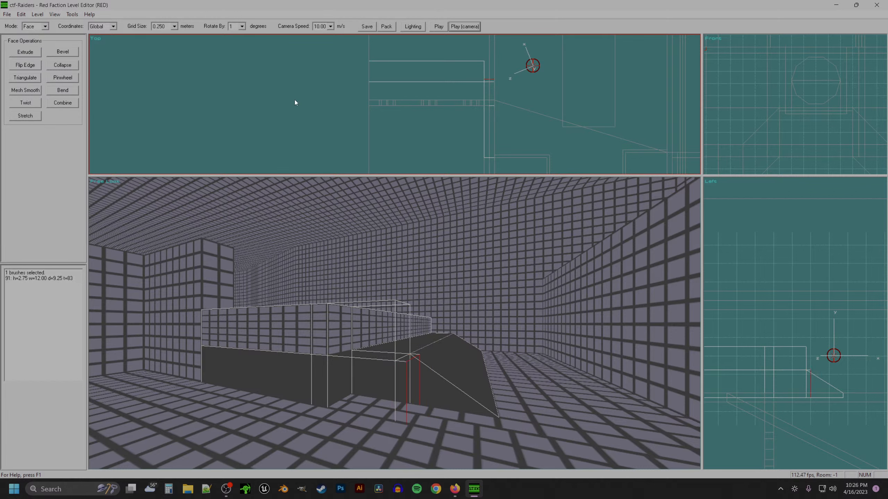
key(m)
key(b)
- Undo the end-face extrusions on the L-shaped brush and return to brush mode
key(ctrl+z)
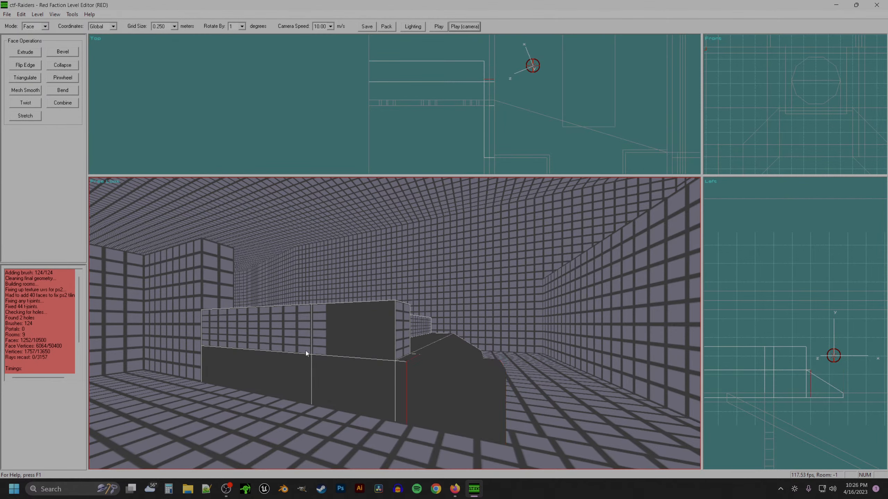
key(z)
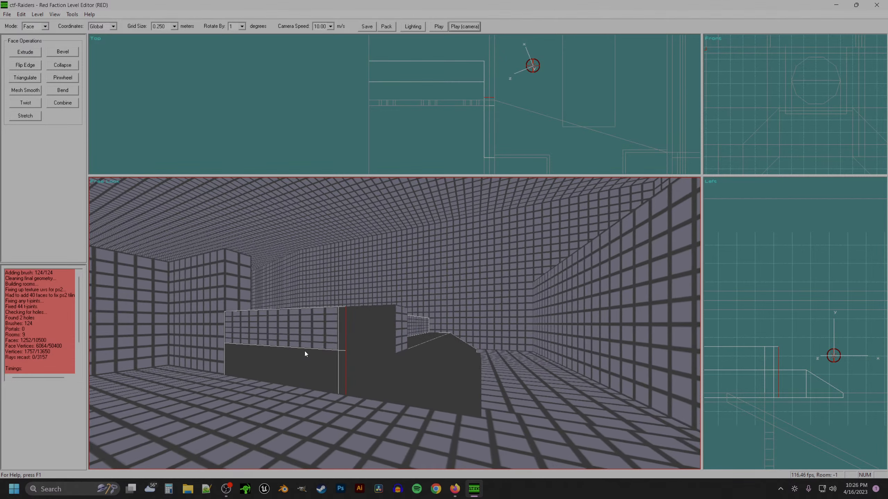
key(b)
key(b)
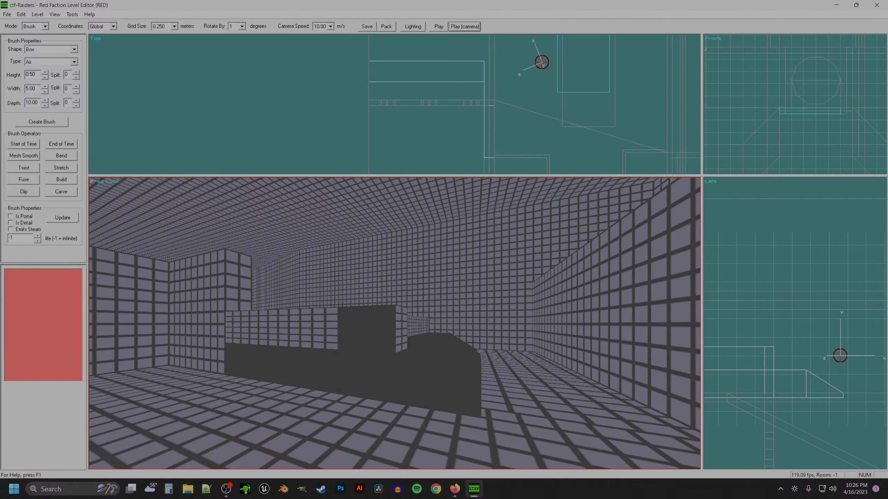
key(alt+Tab)
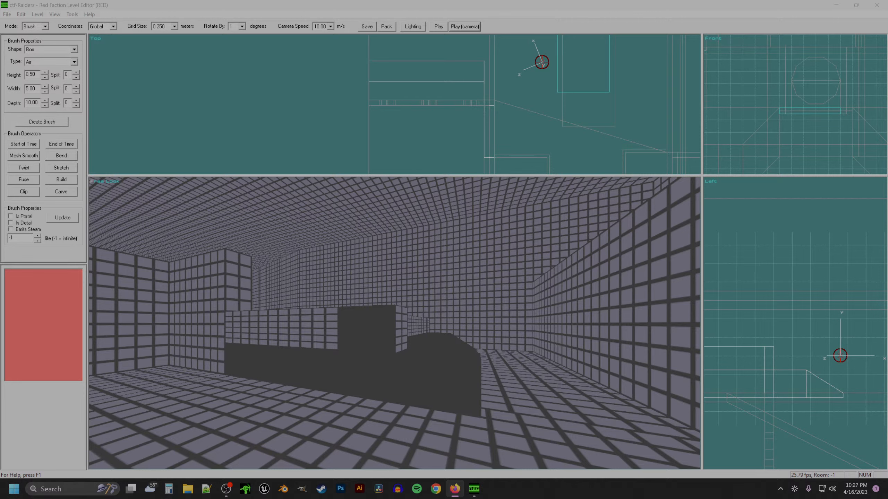
click(268, 323)
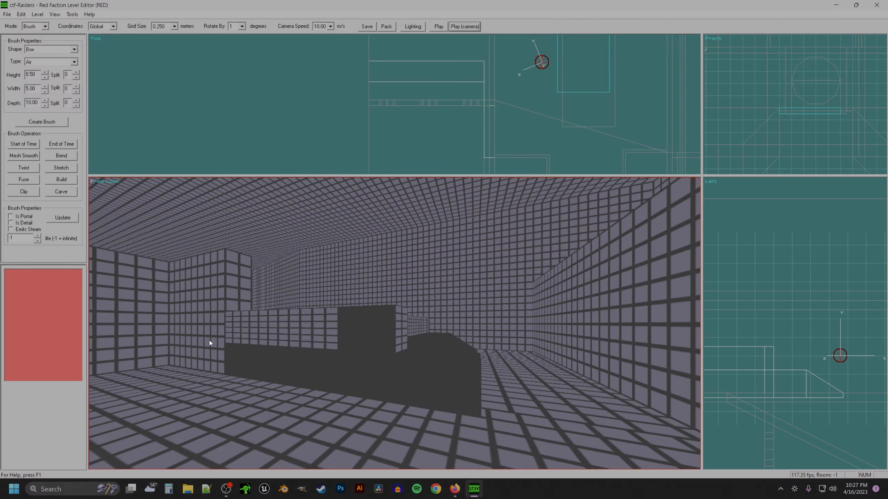
- Rebuild the level geometry, select the L-shaped brush, and enter face mode
key(z)
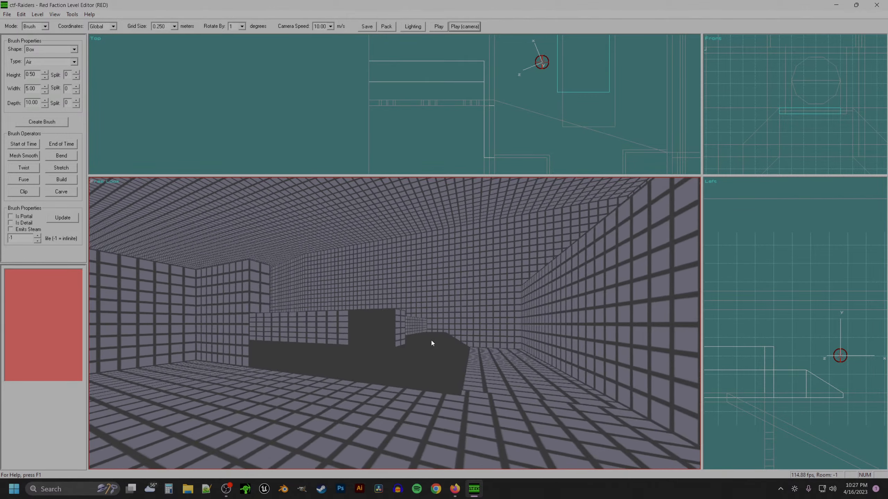
key(a)
key(b)
key(a)
key(z)
click(408, 384)
key(f)
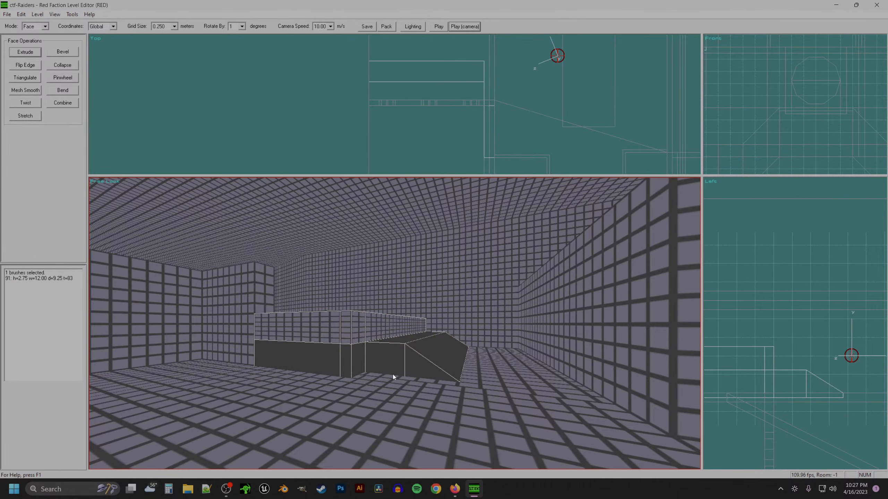
- Try to extrude the low section's recessed side face flush with the taller corner, then undo it and rebuild the geometry
click(392, 372)
click(25, 51)
key(a)
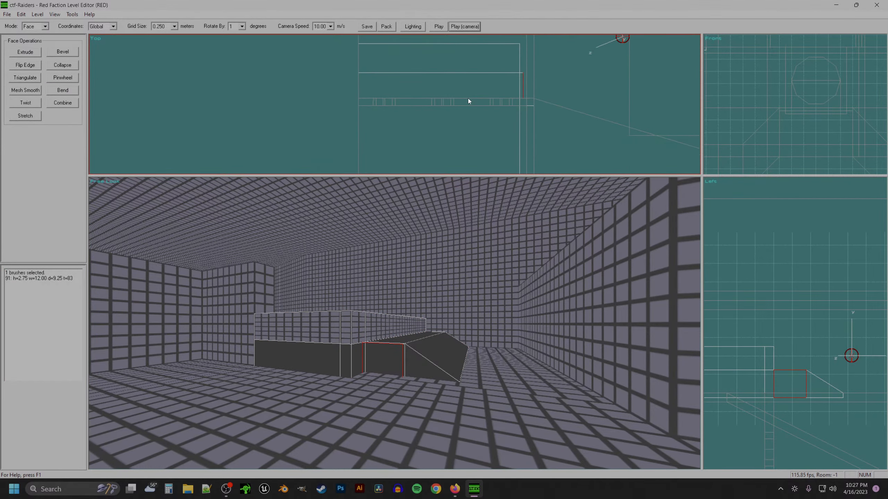
key(m)
key(m)
key(b)
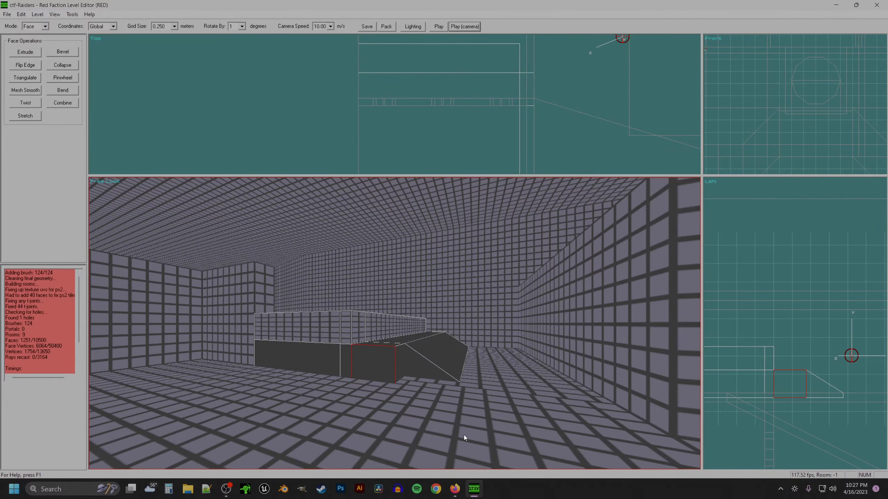
key(ctrl+z)
key(b)
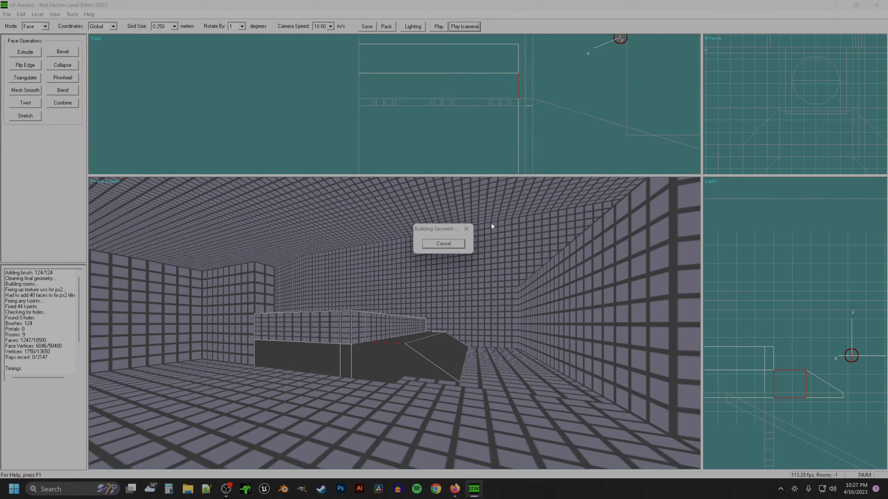
- Return to brush mode, pick up the Solid type from the L-shaped brush, and clear the selection
key(a)
click(355, 369)
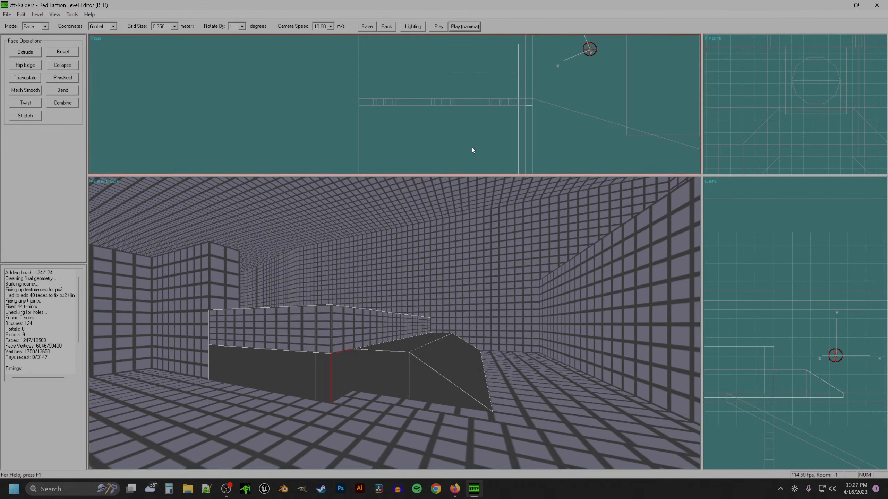
key(1)
click(401, 351)
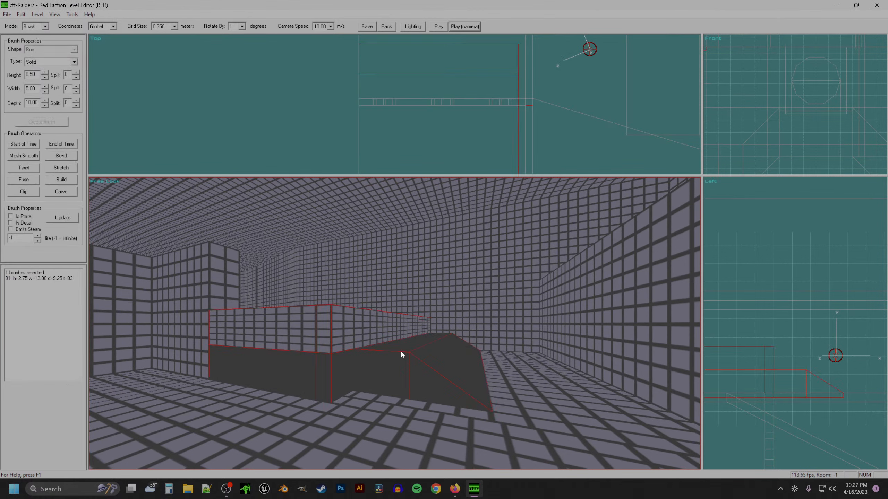
click(287, 89)
key(z)
key(z)
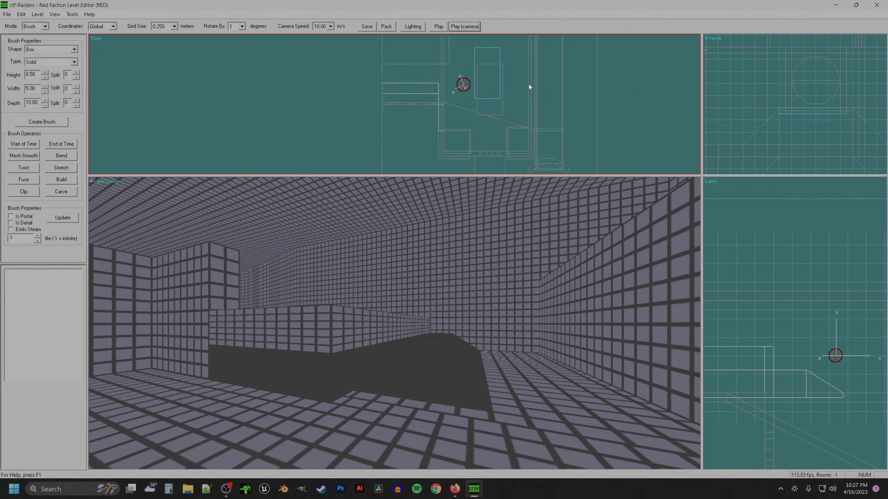
- Move the new solid box outline against the low section of the L-shaped brush and up to floor level
key(m)
key(m)
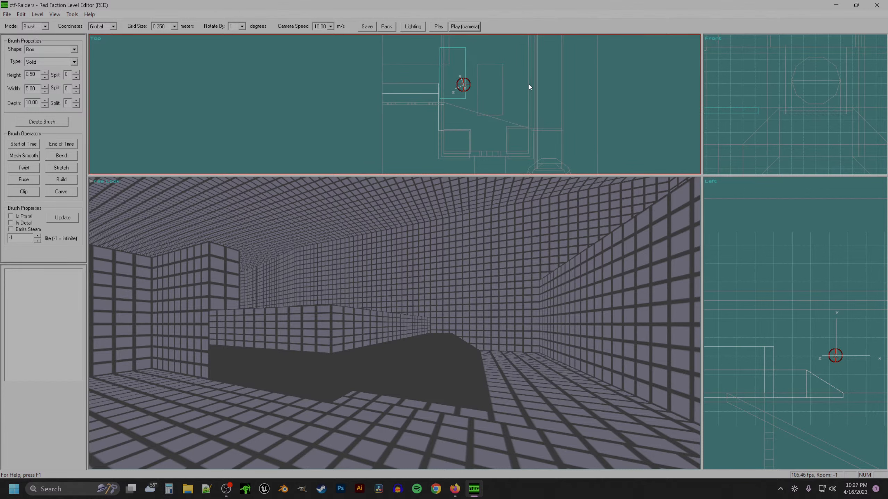
key(m)
click(862, 290)
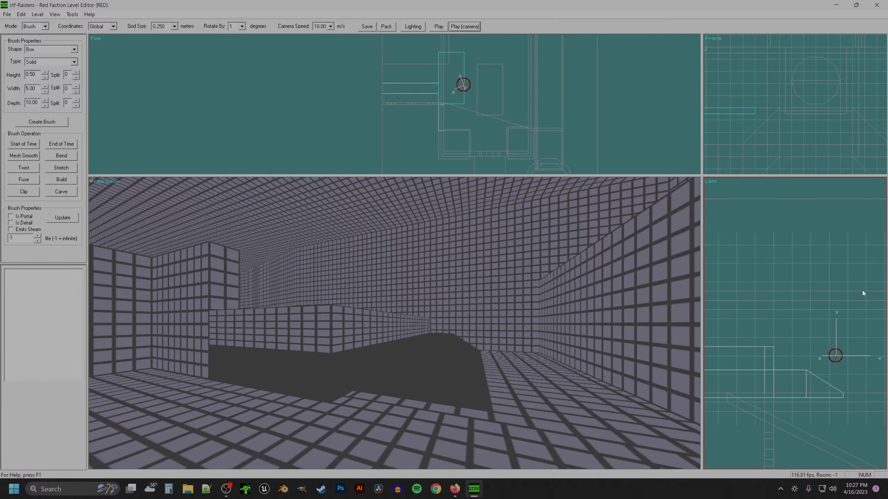
key(m)
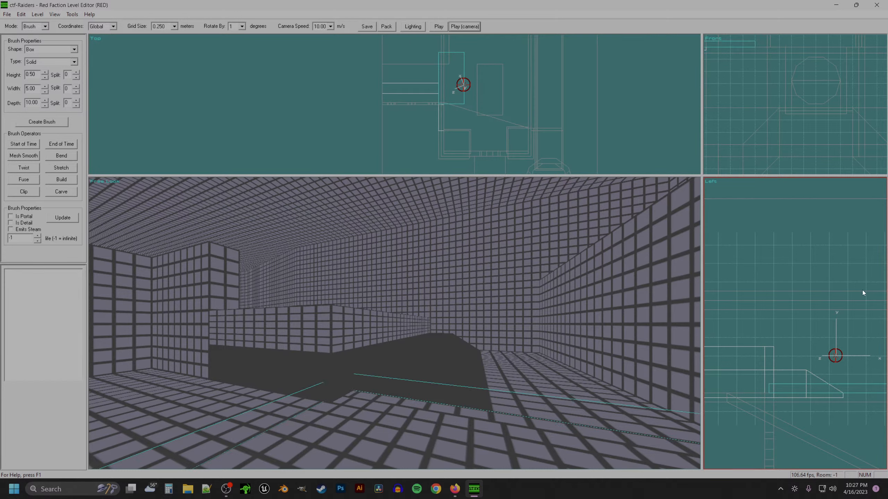
key(m)
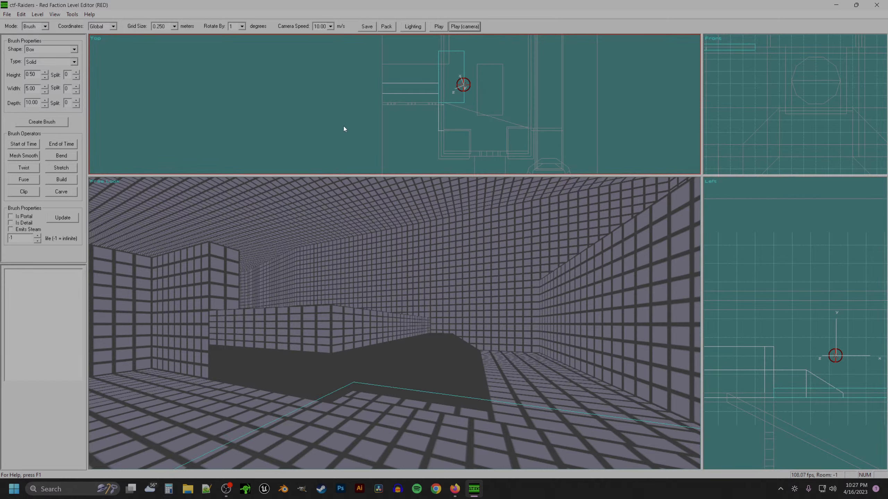
- Align the solid box outline with the wall corner on a 0.03125 m grid and create the 0.50 × 5.00 × 10.00 m brush
key(m)
key(bracketleft)
key(bracketleft)
key(bracketleft)
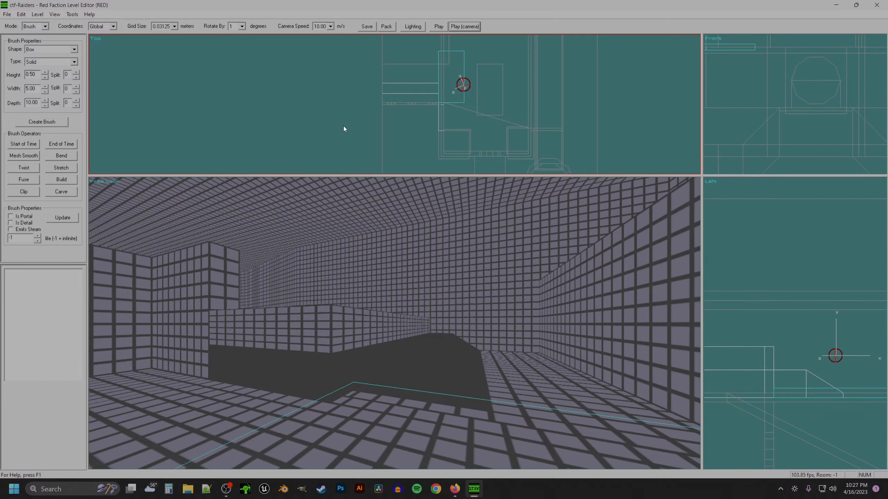
key(Caps_Lock)
key(a)
key(KP_3)
key(KP_1)
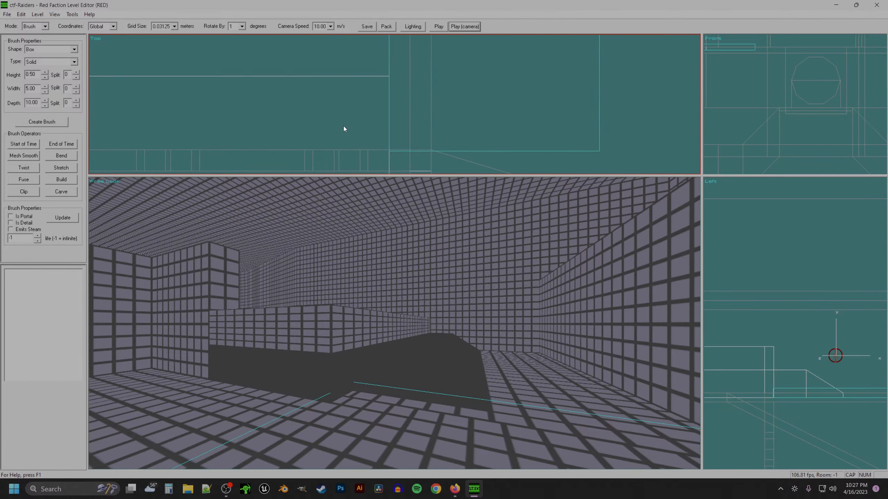
key(KP_Add)
key(z)
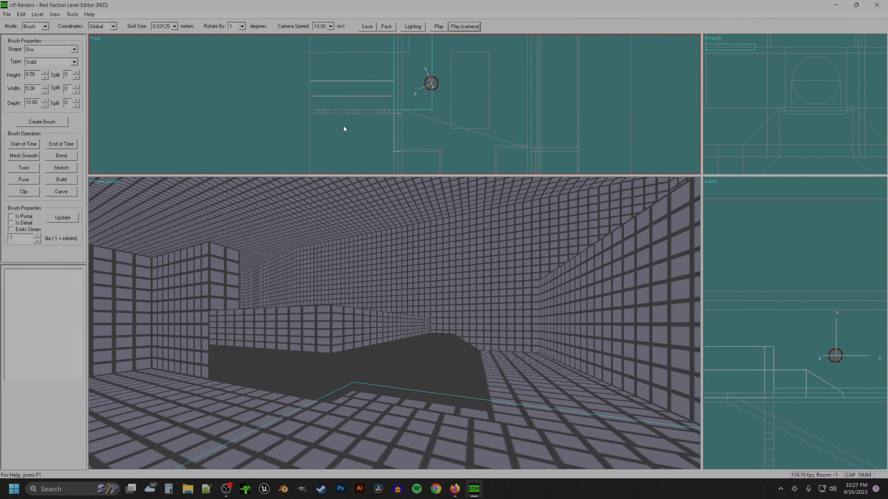
key(KP_Subtract)
click(41, 123)
- With the grid size at 0.250 m, move the new box's far-end vertices in to the foot of the slope, for a 3.75 m depth
key(v)
drag(337, 76, 480, 50)
key(bracketright)
key(bracketright)
key(bracketright)
key(Down)
key(Down)
key(Down)
key(Down)
key(Down)
key(Down)
key(Down)
key(Down)
key(Down)
key(Down)
key(Down)
key(Down)
key(Down)
key(Down)
key(Down)
key(Down)
key(Down)
key(Down)
key(Down)
key(Down)
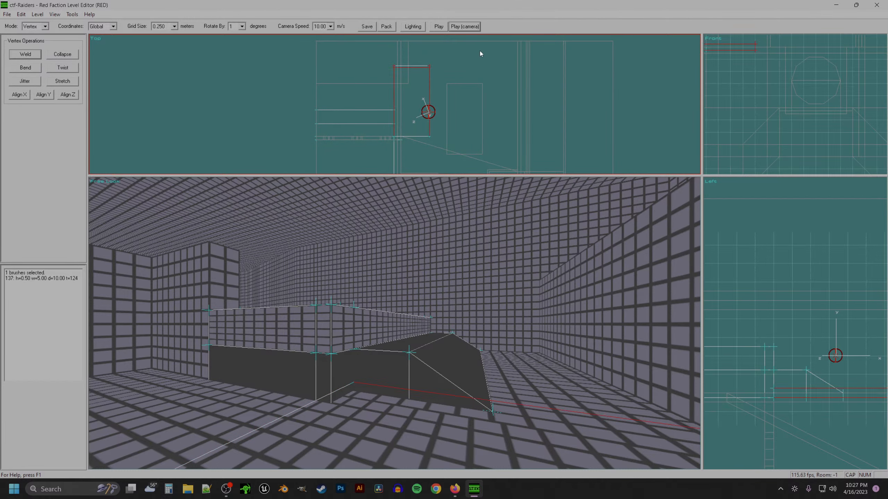
- Move the box's outer side vertices in to the wall's thickness, narrowing the box to 1.00 m wide
drag(405, 172, 453, 78)
key(Left)
key(Left)
key(Left)
key(Left)
key(Left)
key(Left)
key(Left)
key(Left)
key(Left)
key(Left)
key(Left)
key(Left)
key(Left)
key(Left)
key(Left)
key(Left)
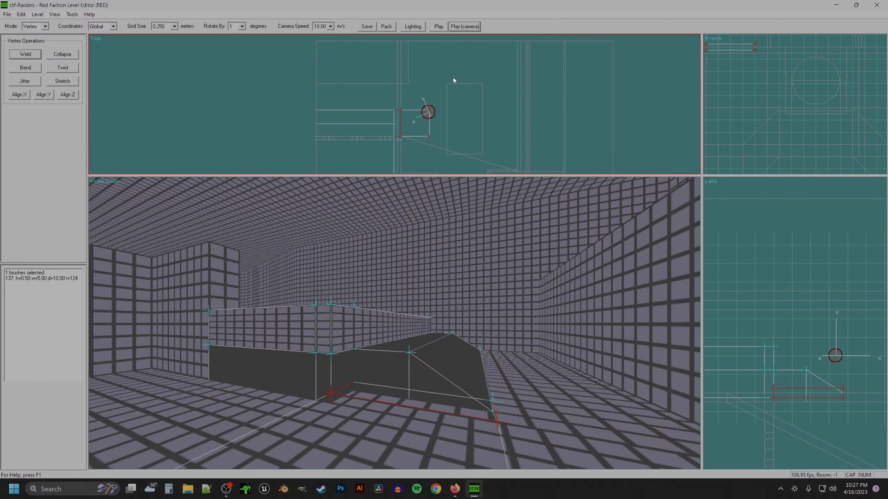
- Clear the vertex selection, return to brush mode, and select only the narrow box brush
click(429, 398)
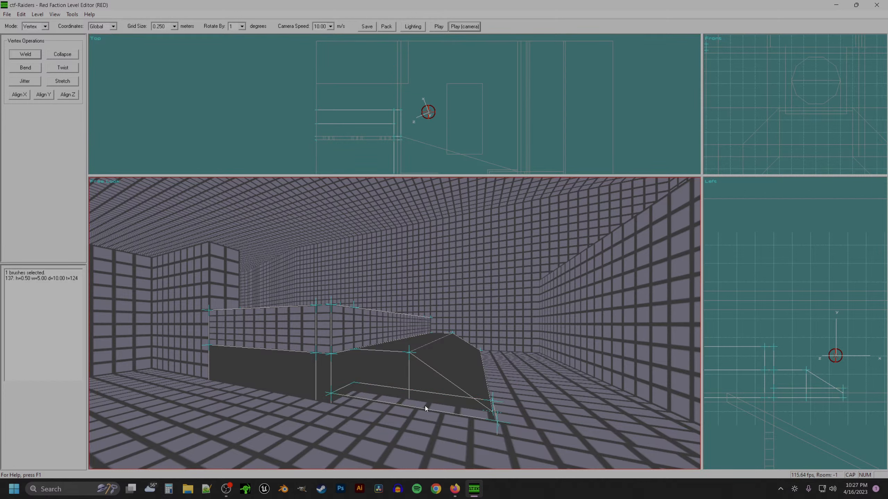
drag(423, 125, 339, 102)
scroll(404, 129, down, 1)
key(b)
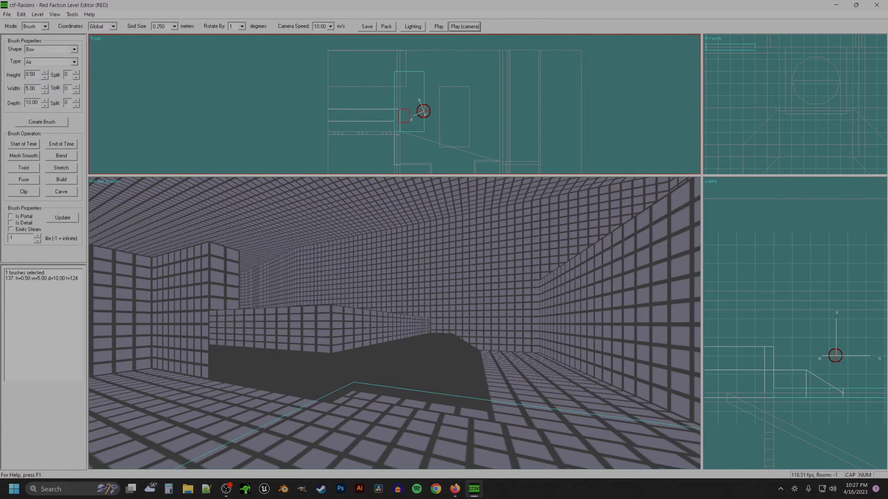
click(407, 104)
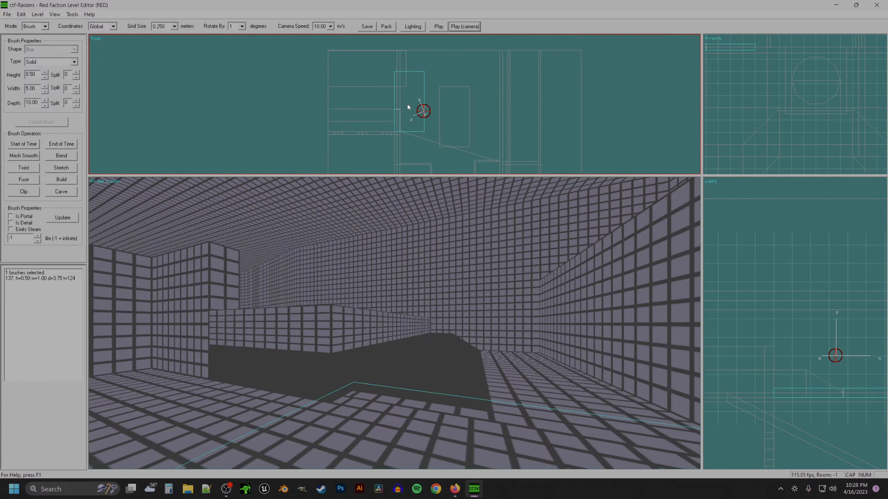
- Extrude the box's end face so the box is divided crosswise in line with the top edge of the slope
scroll(407, 104, up, 1)
key(v)
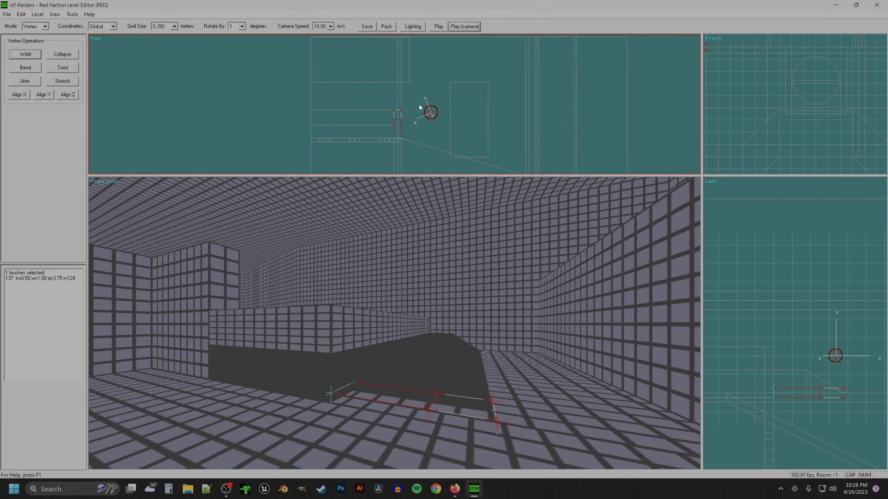
key(f)
mouse_move(419, 104)
mouse_down()
mouse_move(371, 126)
mouse_move(395, 130)
mouse_up()
click(37, 54)
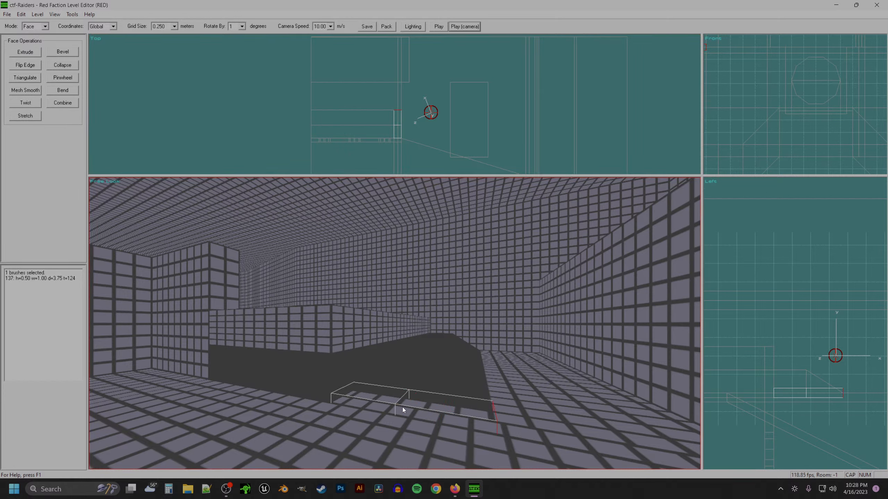
- Try to raise the box's top faces while its end face is also selected, then undo the move
ctrl+click(391, 396)
ctrl+click(434, 404)
drag(737, 344, 737, 344)
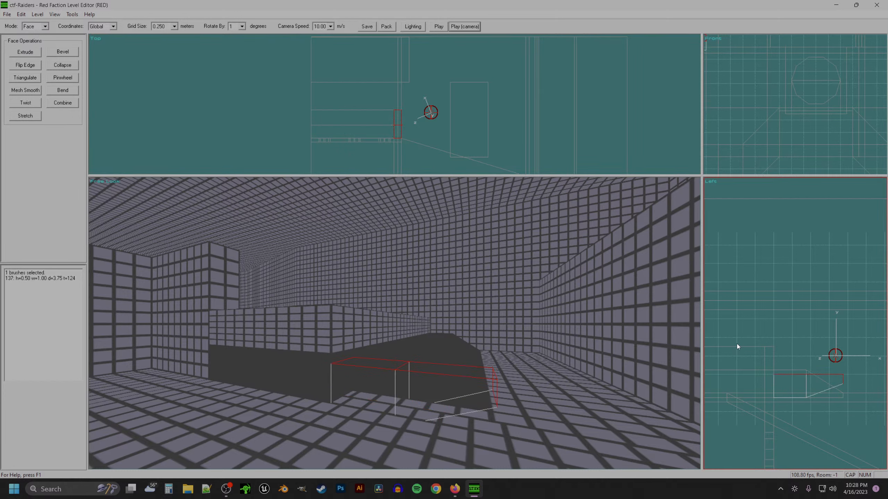
key(ctrl+z)
- Select only the box's two top faces, raise them level with the low section's top, and rebuild the geometry
click(559, 368)
click(430, 400)
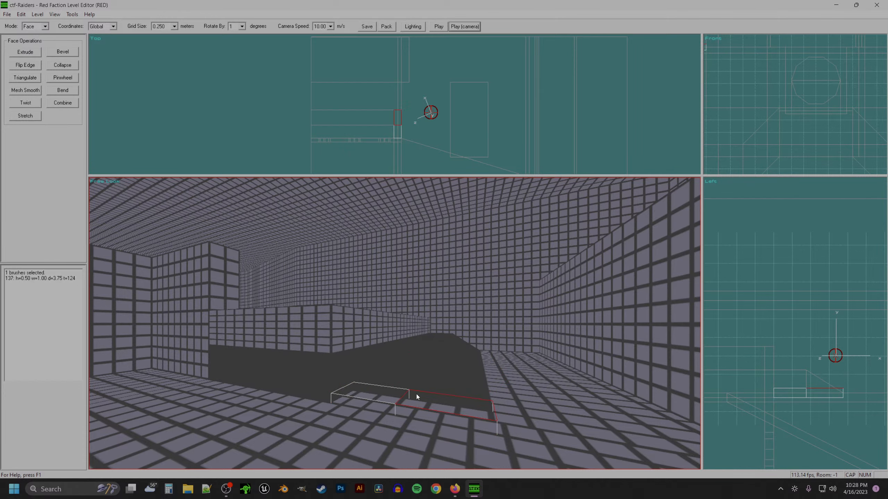
ctrl+click(391, 396)
drag(805, 302, 805, 303)
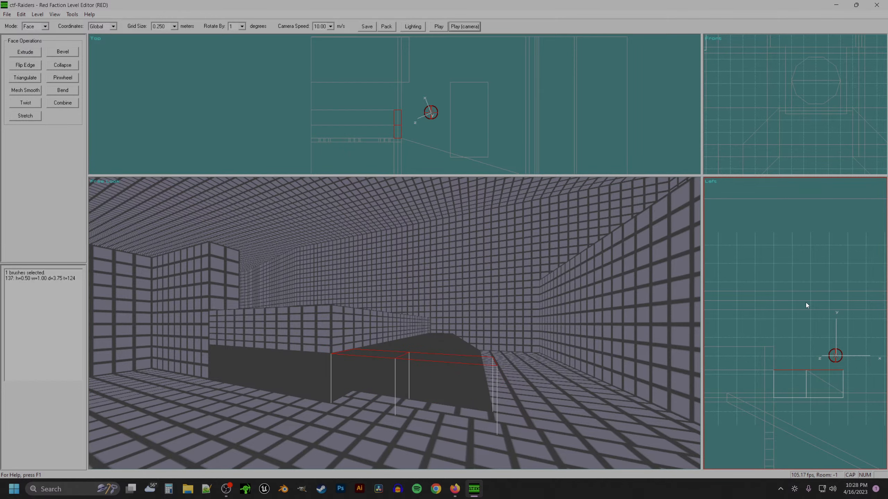
key(b)
key(a)
- Extrude the top face of the box's inner section up to the height of the adjoining wall and rebuild the geometry
click(363, 368)
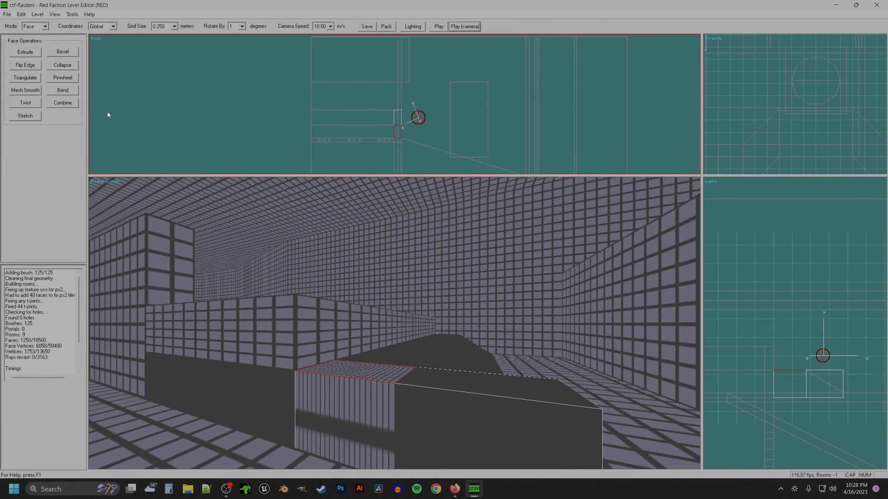
click(22, 48)
drag(881, 270, 881, 272)
key(b)
key(1)
key(z)
key(KP_4)
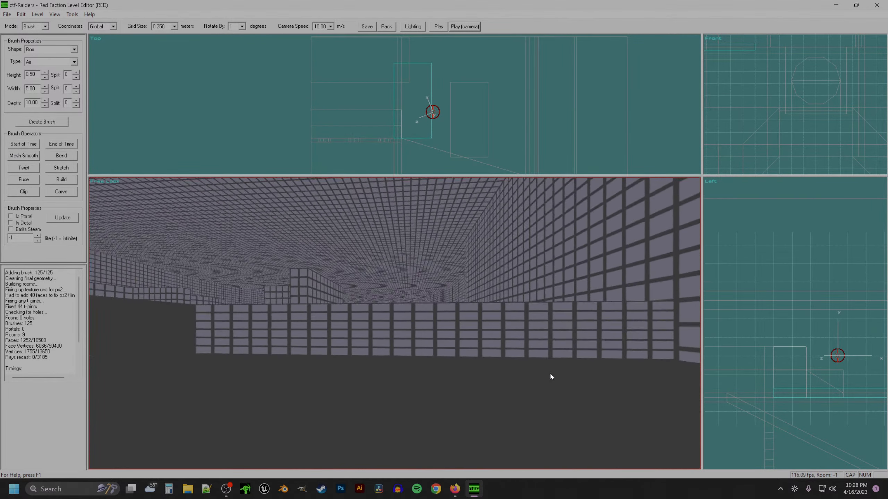
- Select all faces that share the slope's Rck_Default.tga texture, apply box mapping to them, and return to brush mode
key(t)
click(148, 372)
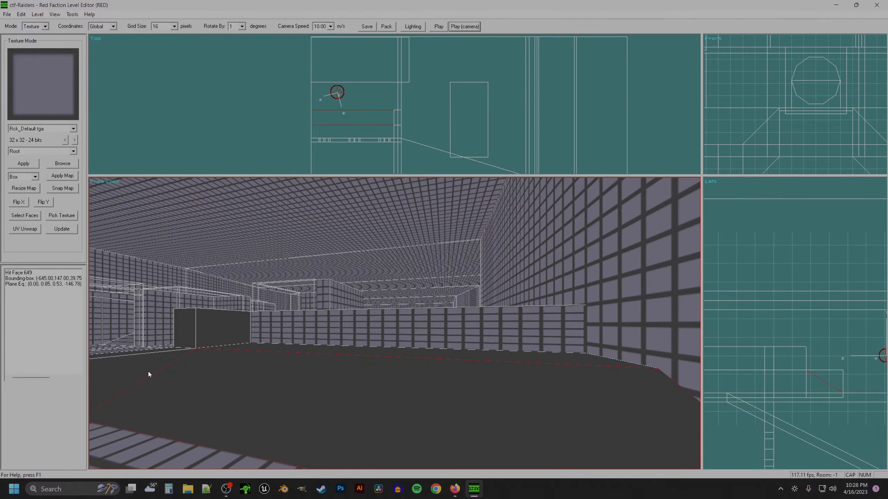
click(39, 217)
click(68, 176)
key(b)
key(KP_4)
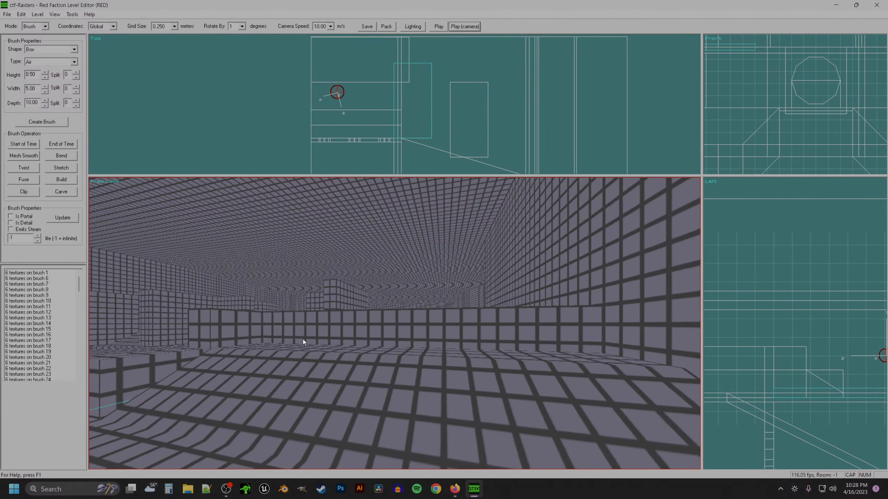
- Try to raise the flat top face of the sloped low section in face mode, then undo the change
key(a)
key(a)
key(KP_4)
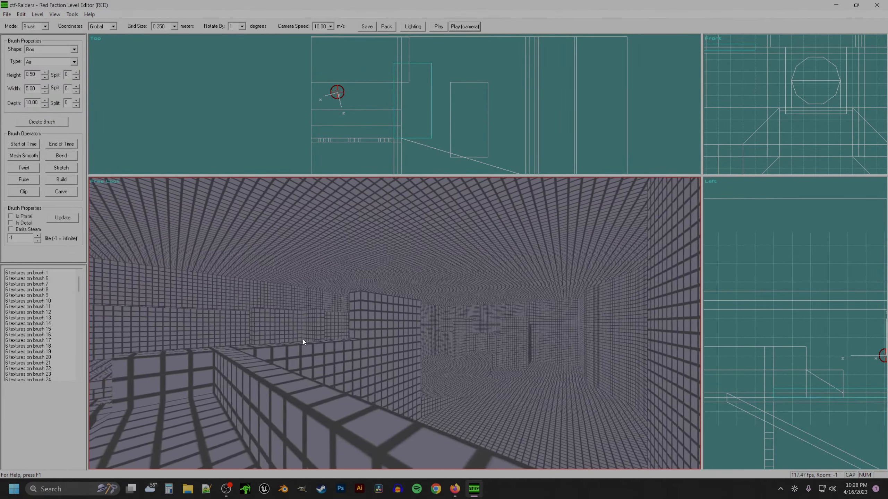
key(KP_6)
key(f)
key(z)
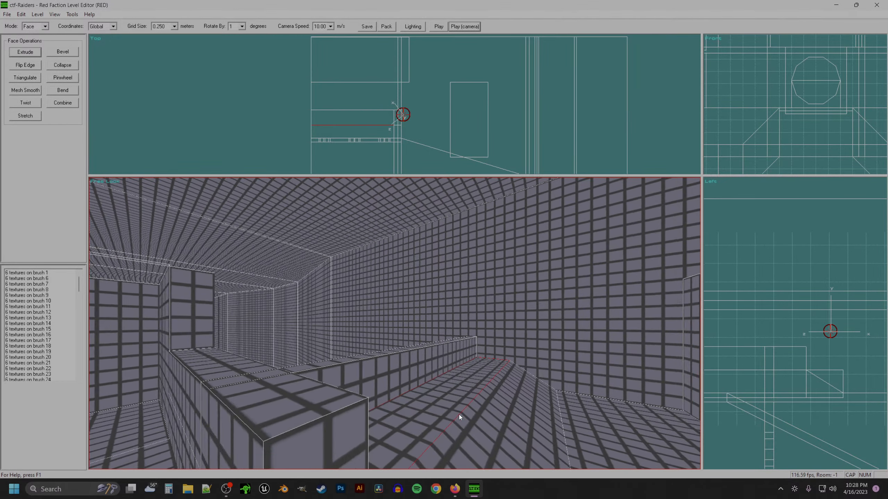
key(m)
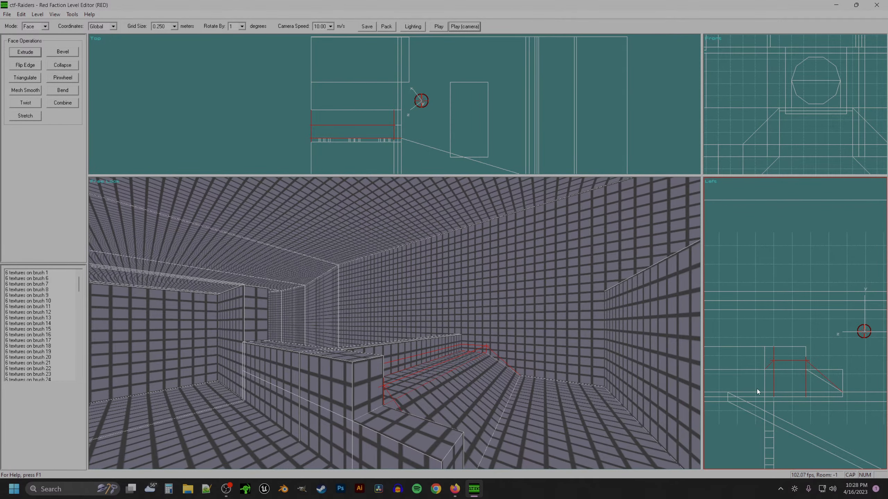
key(z)
click(409, 422)
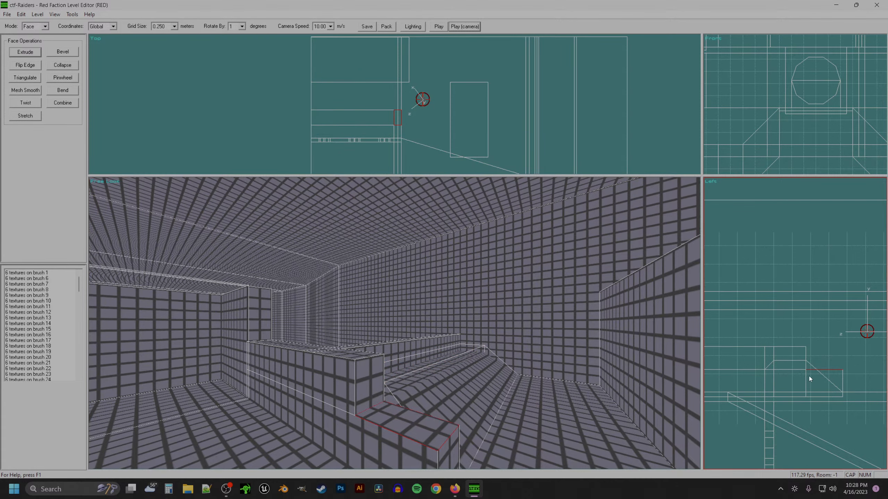
key(m)
key(ctrl+z)
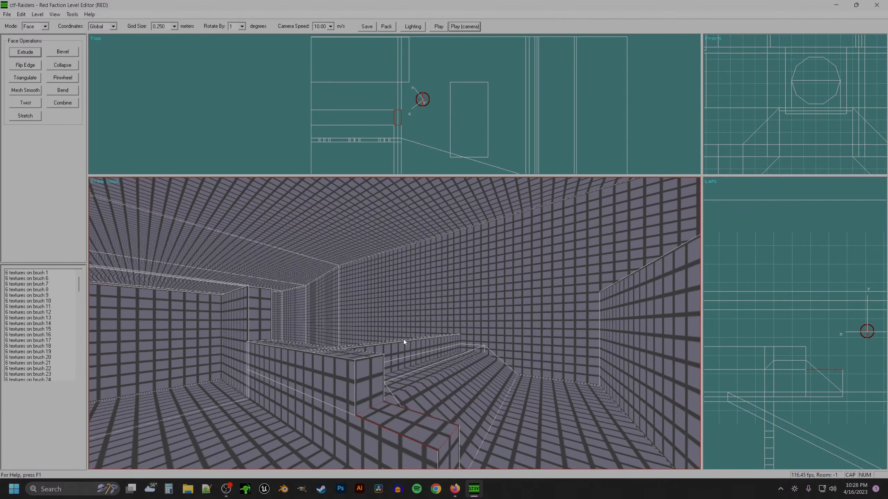
- Select the top faces of both connected low walls, lower them one 0.25 m grid step, and rebuild the geometry
key(b)
key(a)
click(388, 364)
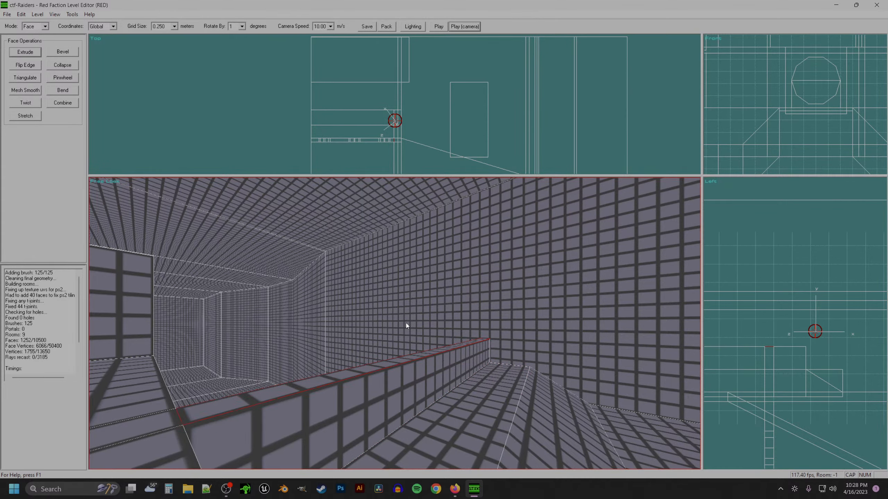
key(z)
click(246, 368)
ctrl+click(307, 367)
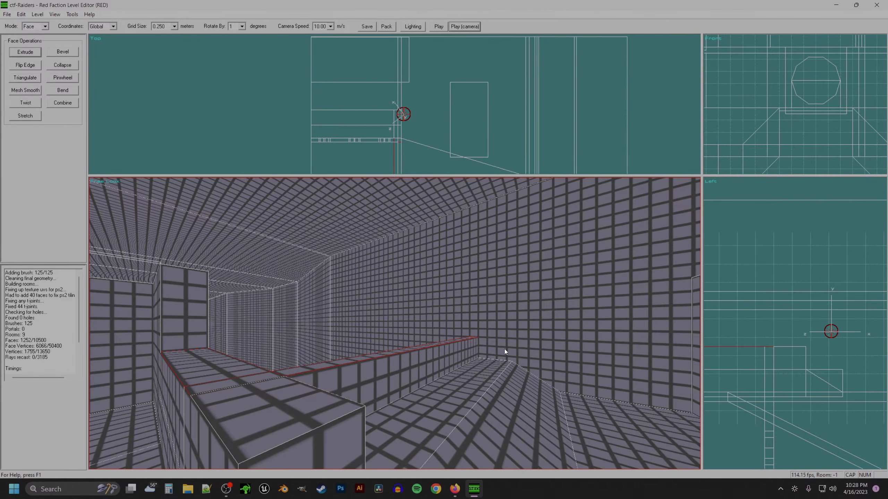
drag(773, 325, 773, 329)
key(b)
key(z)
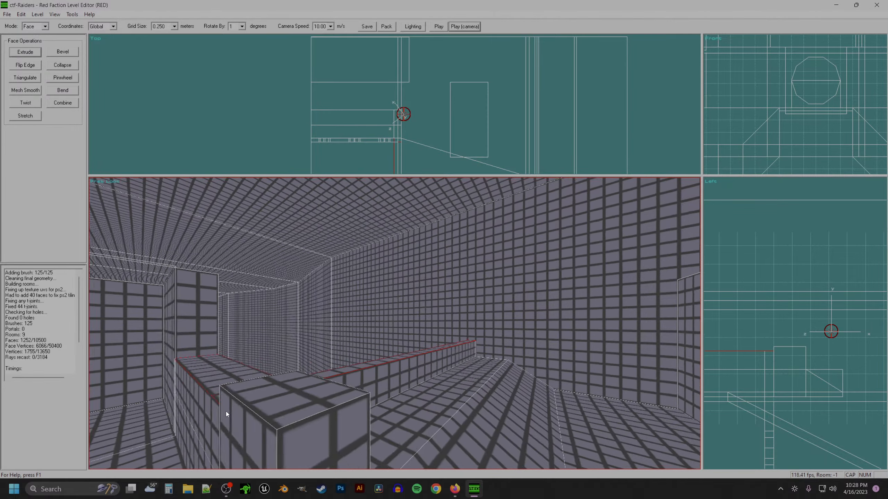
- Lower the same wall top faces by another 0.25 m, rebuild, and inspect the walls from both sides
key(a)
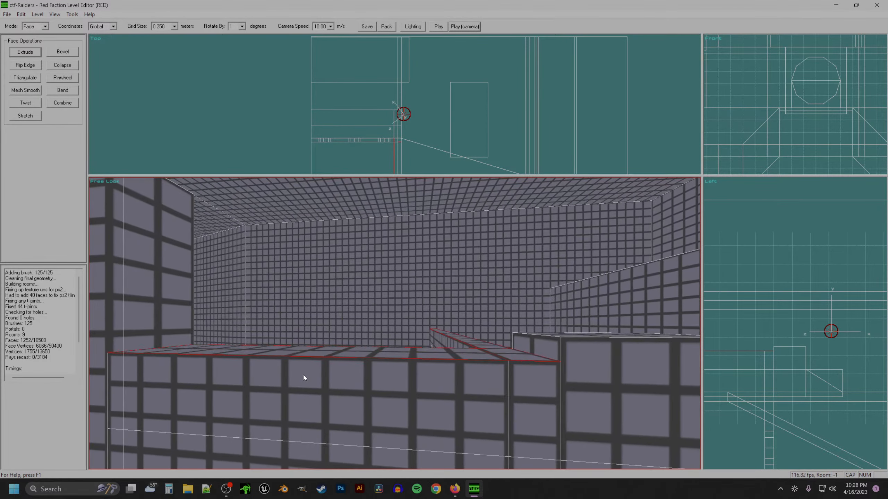
key(Down)
key(b)
key(z)
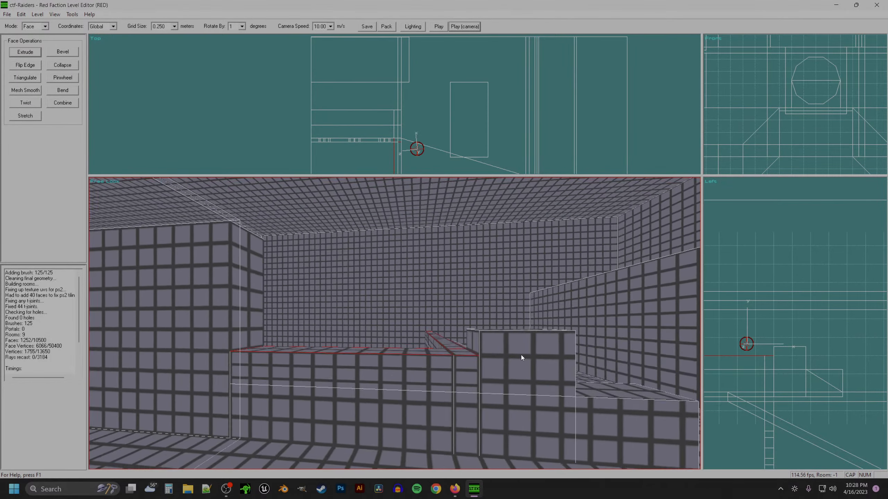
key(KP_2)
key(KP_3)
key(KP_4)
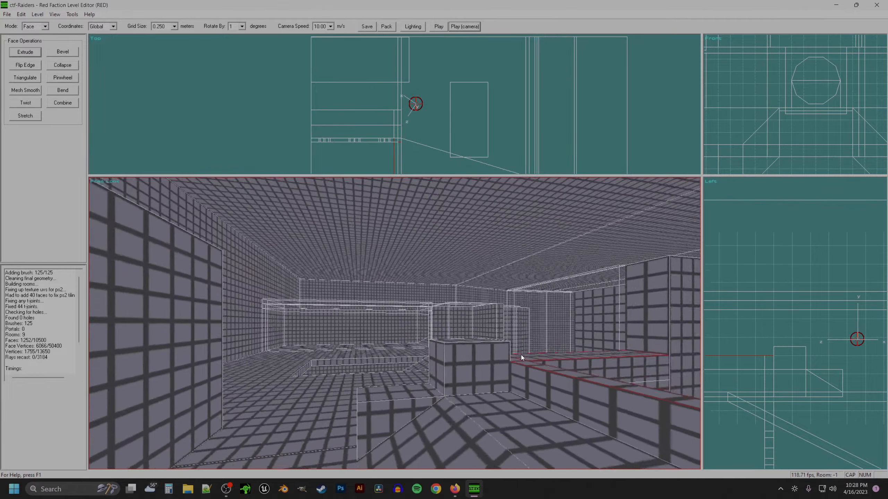
key(KP_1)
key(KP_6)
key(a)
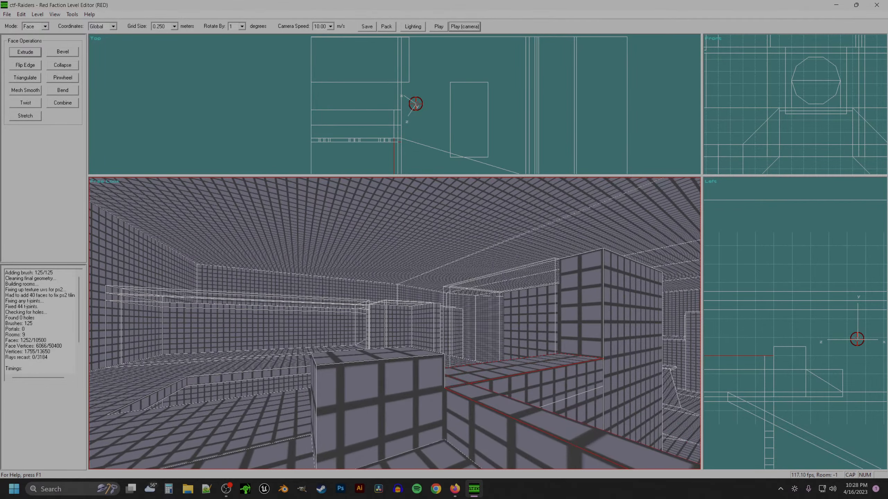
- Select the box brush, lower its tall section's top face level with the lowered wall tops, and rebuild the geometry
key(1)
click(351, 374)
key(z)
key(KP_1)
key(KP_6)
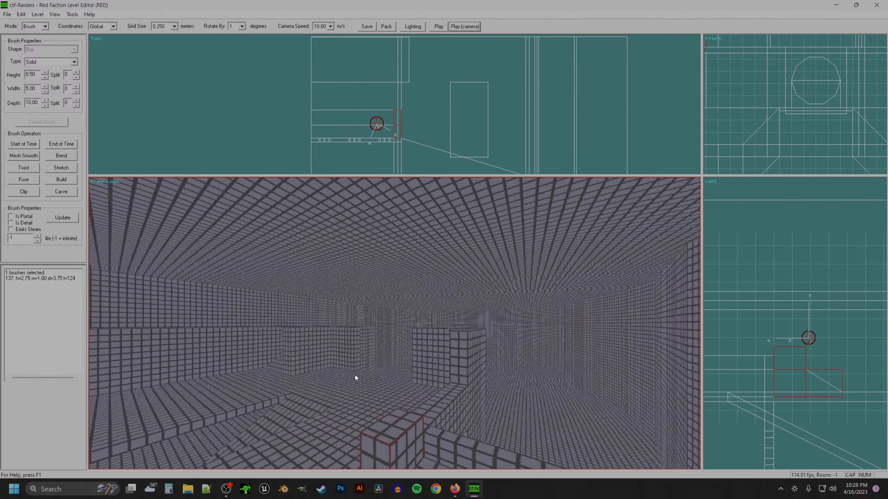
key(a)
key(2)
click(346, 380)
key(m)
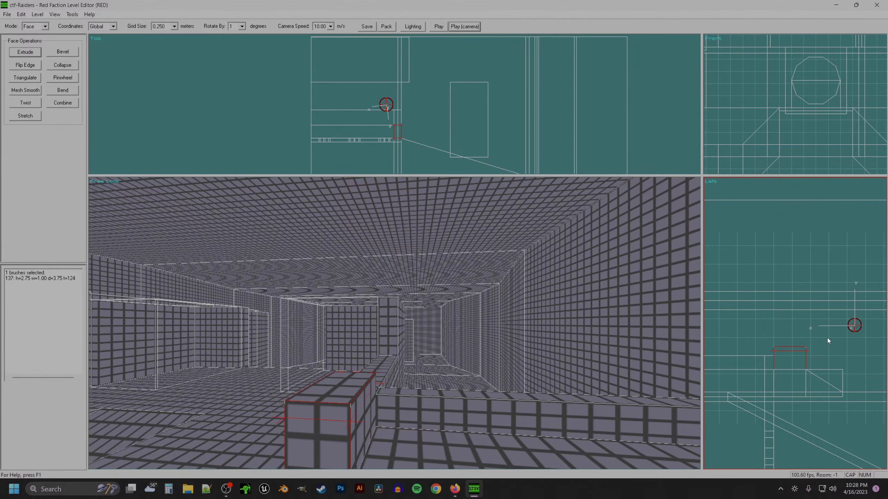
key(b)
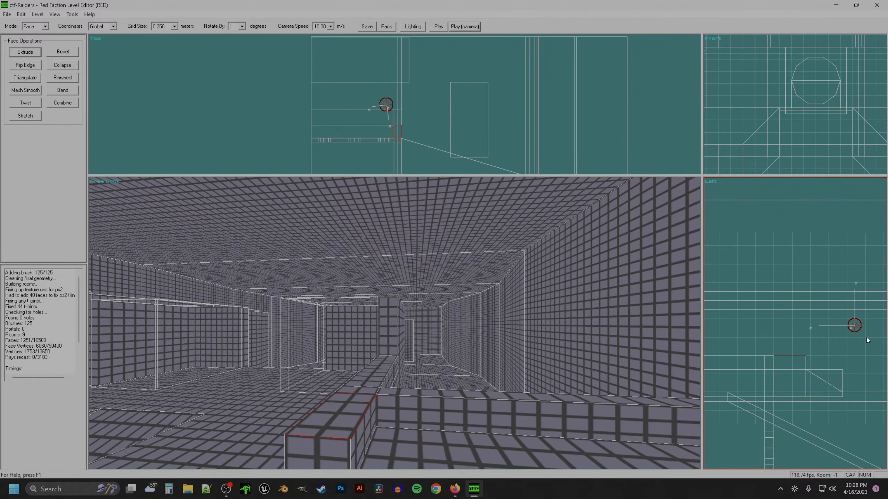